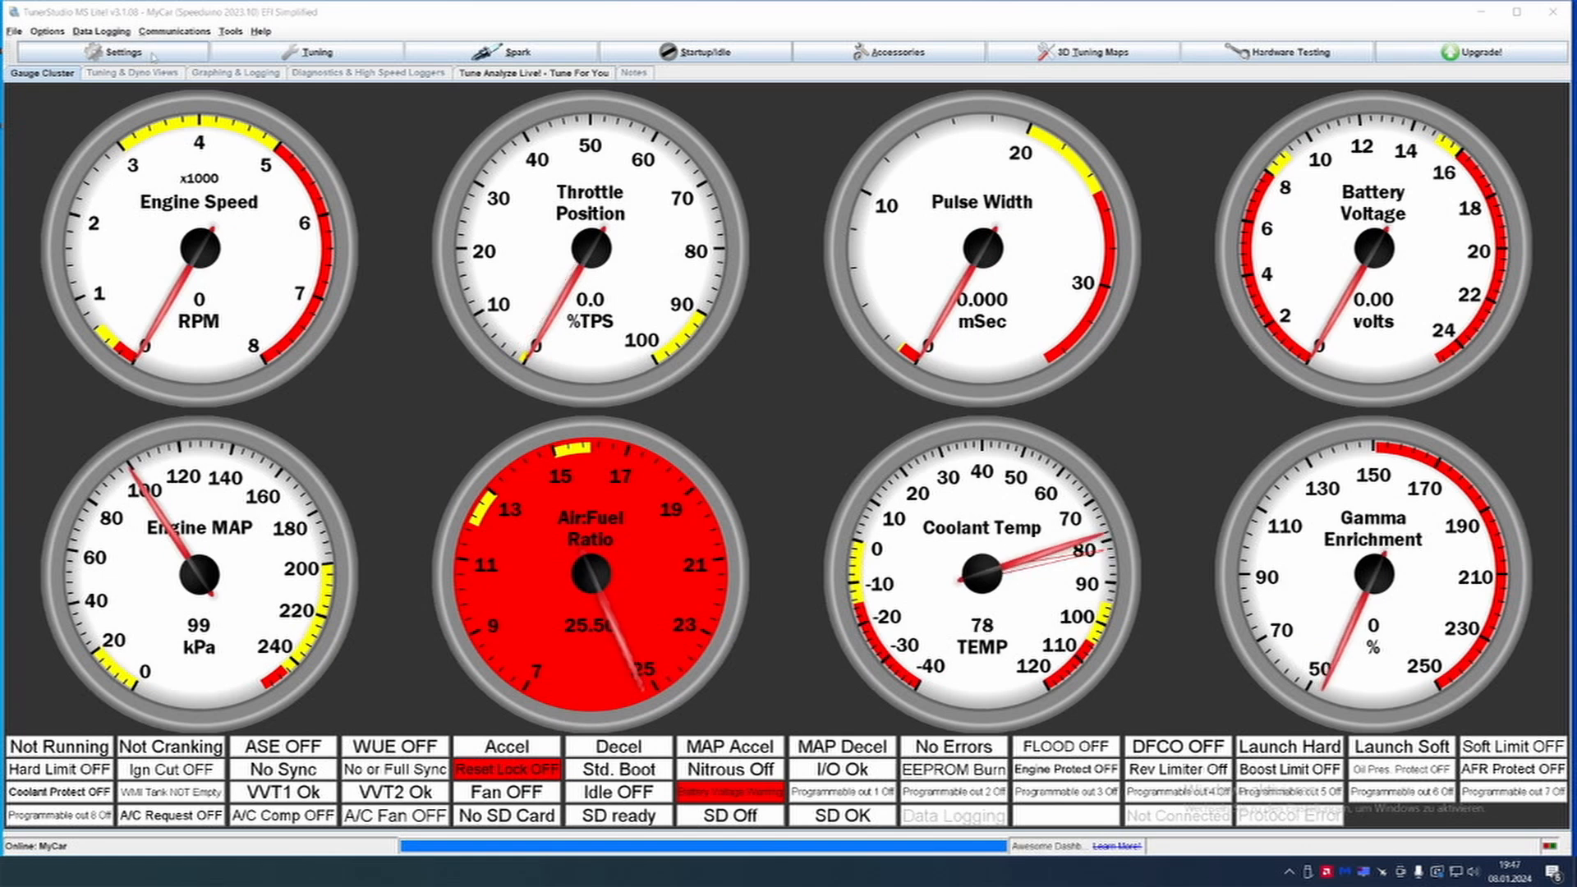
Open the Engine Constants settings and bring up the Required Fuel Calculator.
left_click(153, 57)
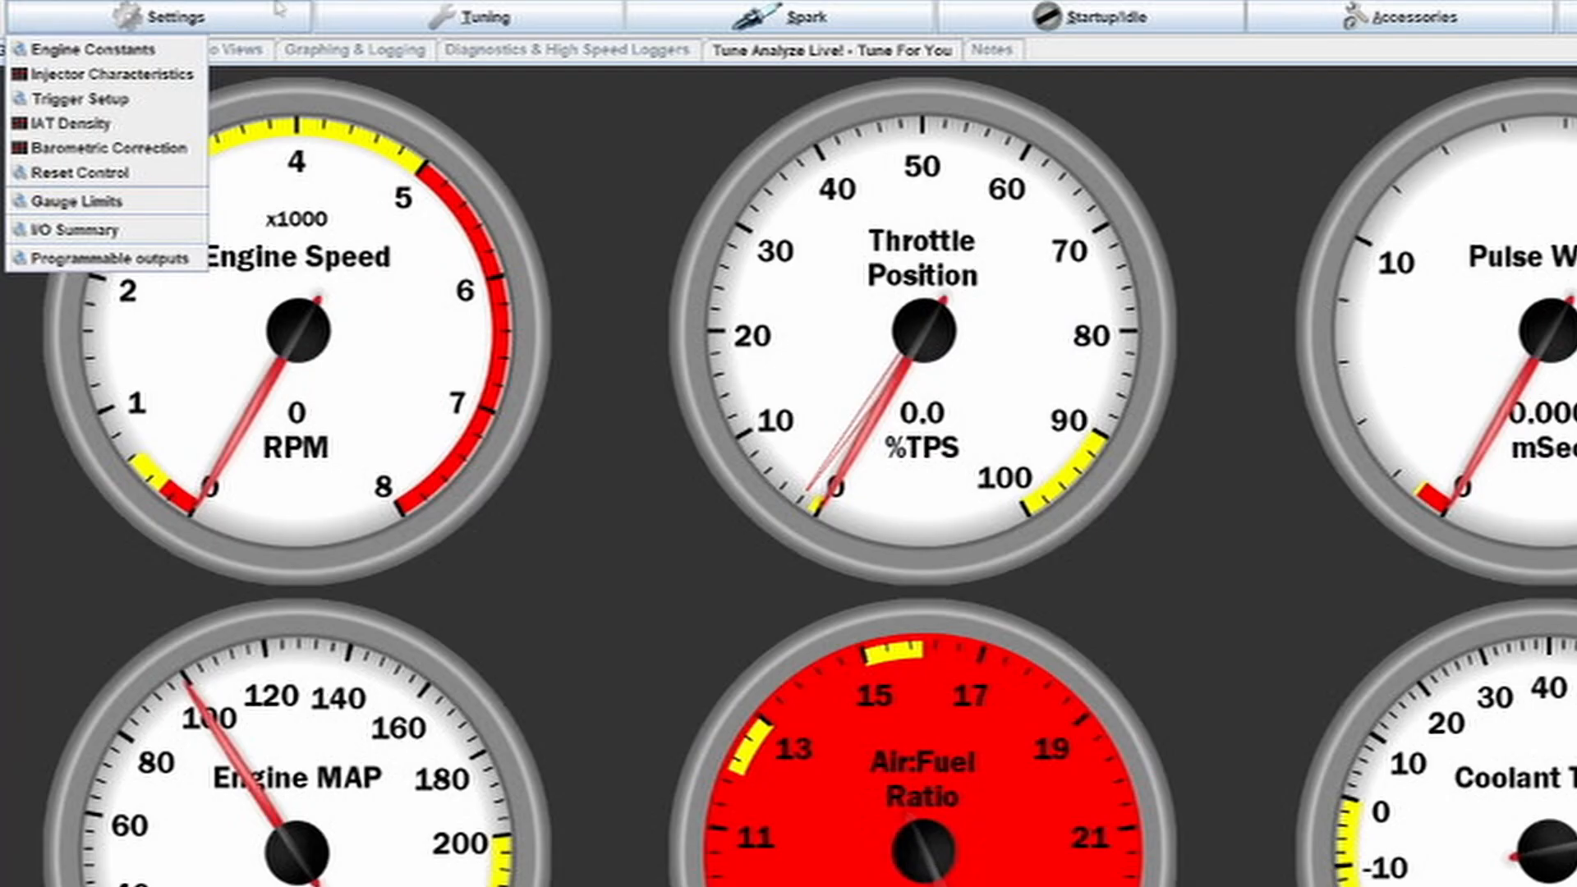
left_click(111, 51)
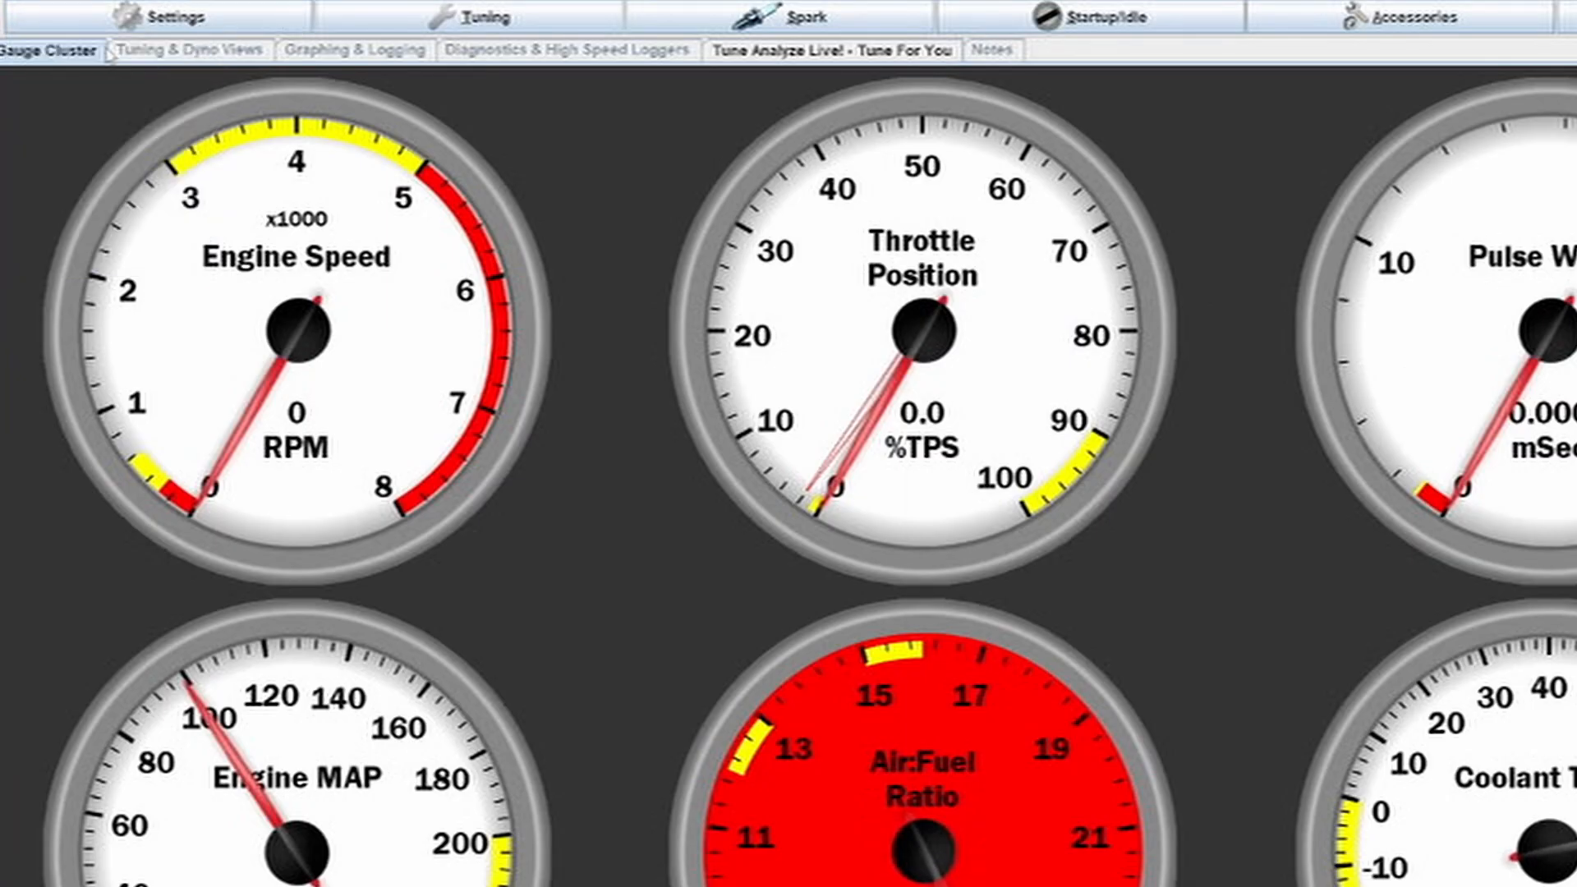
left_click_drag(1173, 277, 624, 203)
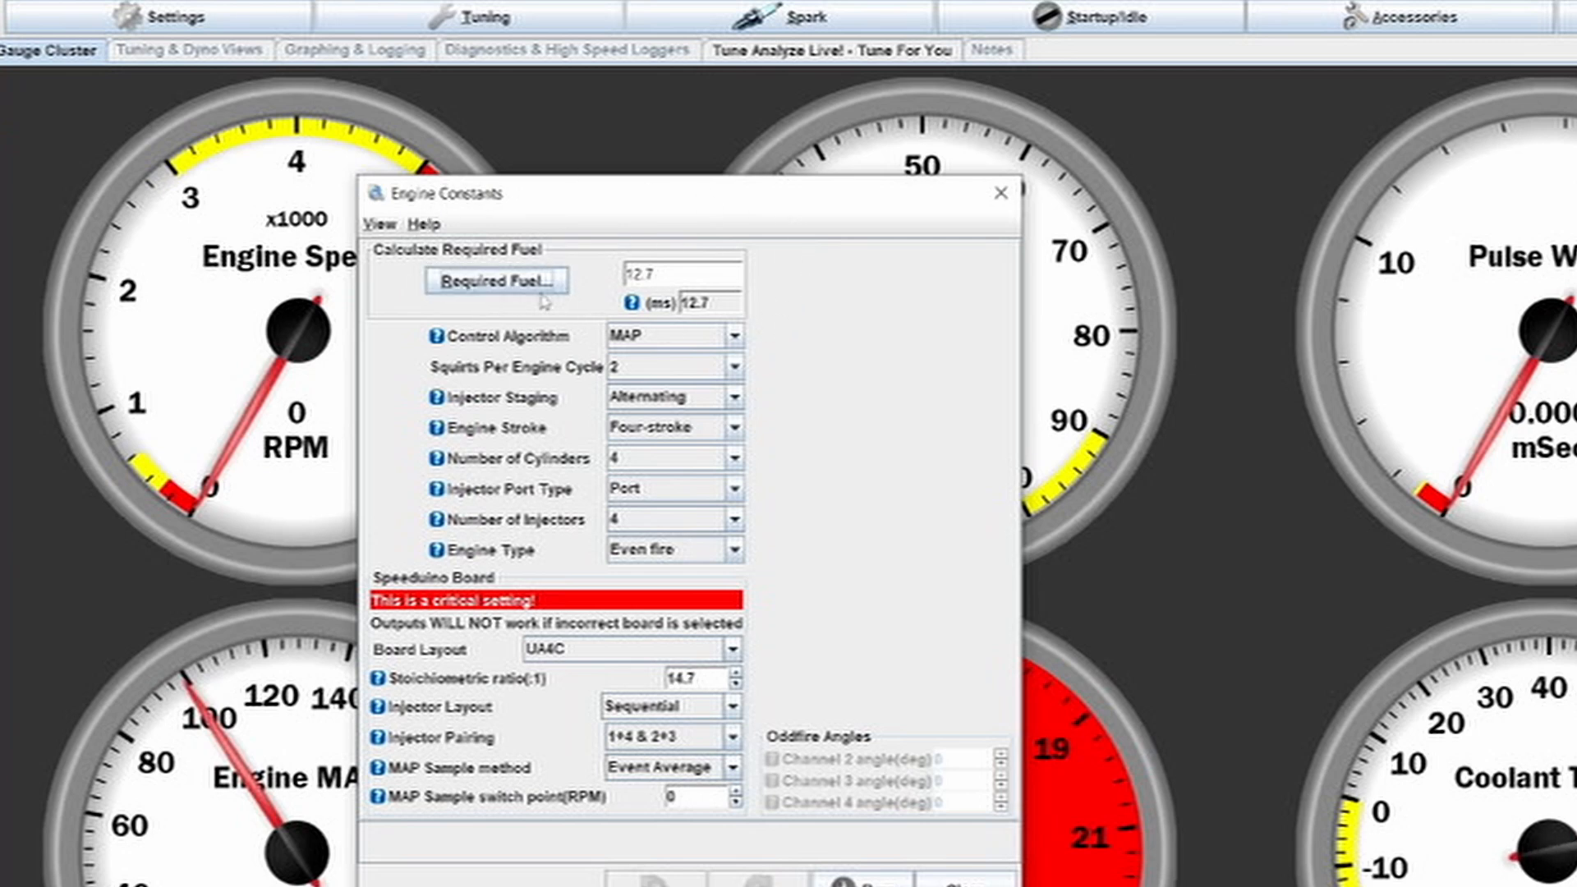
left_click_drag(634, 204, 593, 216)
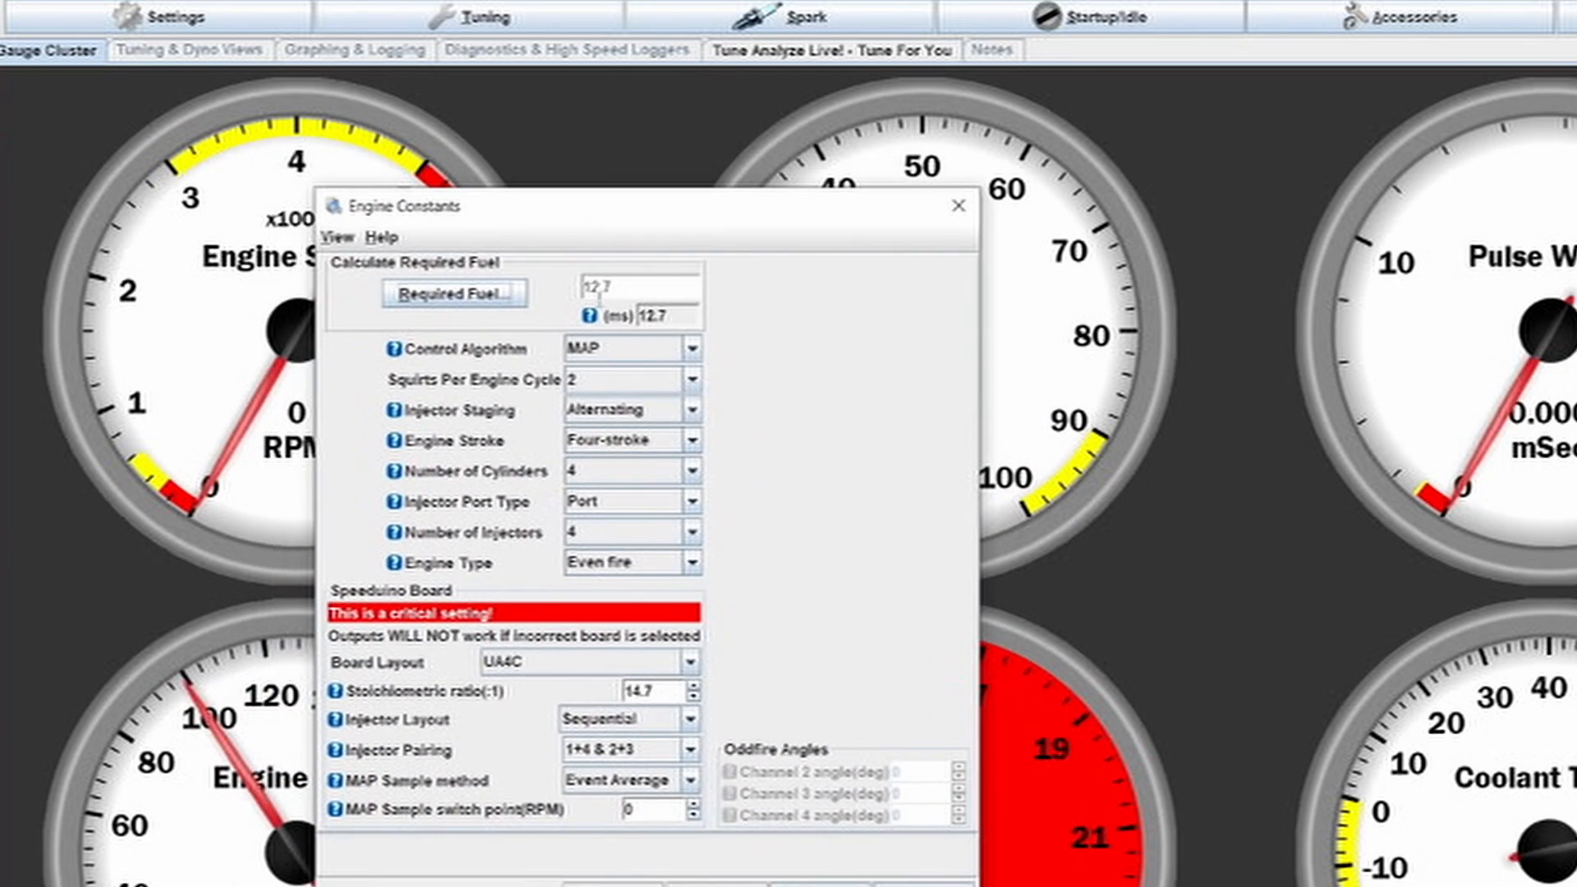
left_click(470, 300)
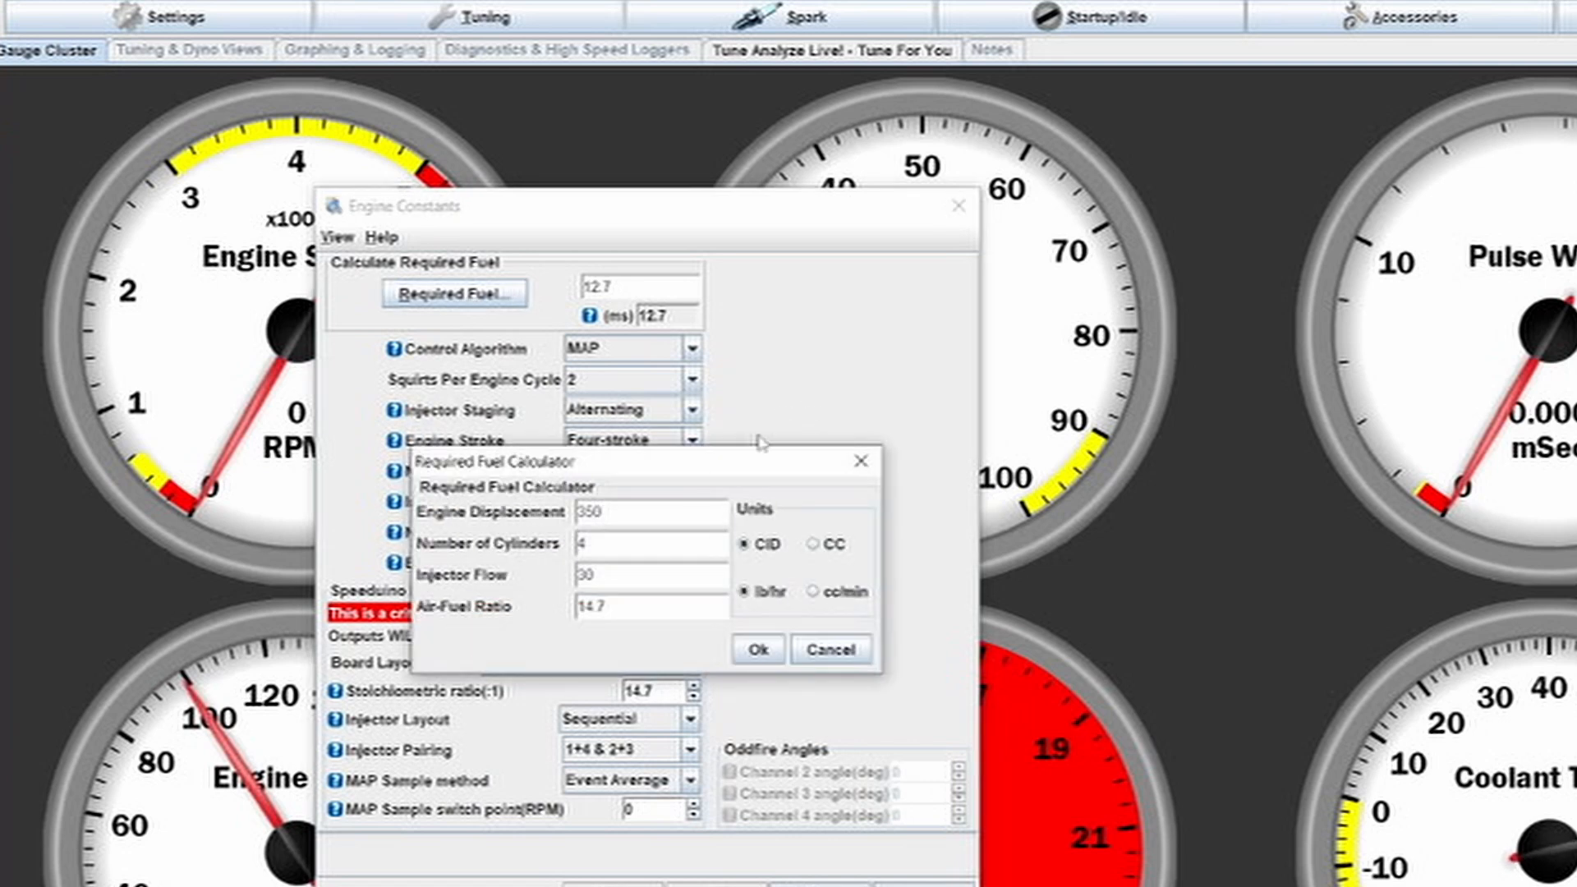
left_click_drag(734, 421, 743, 400)
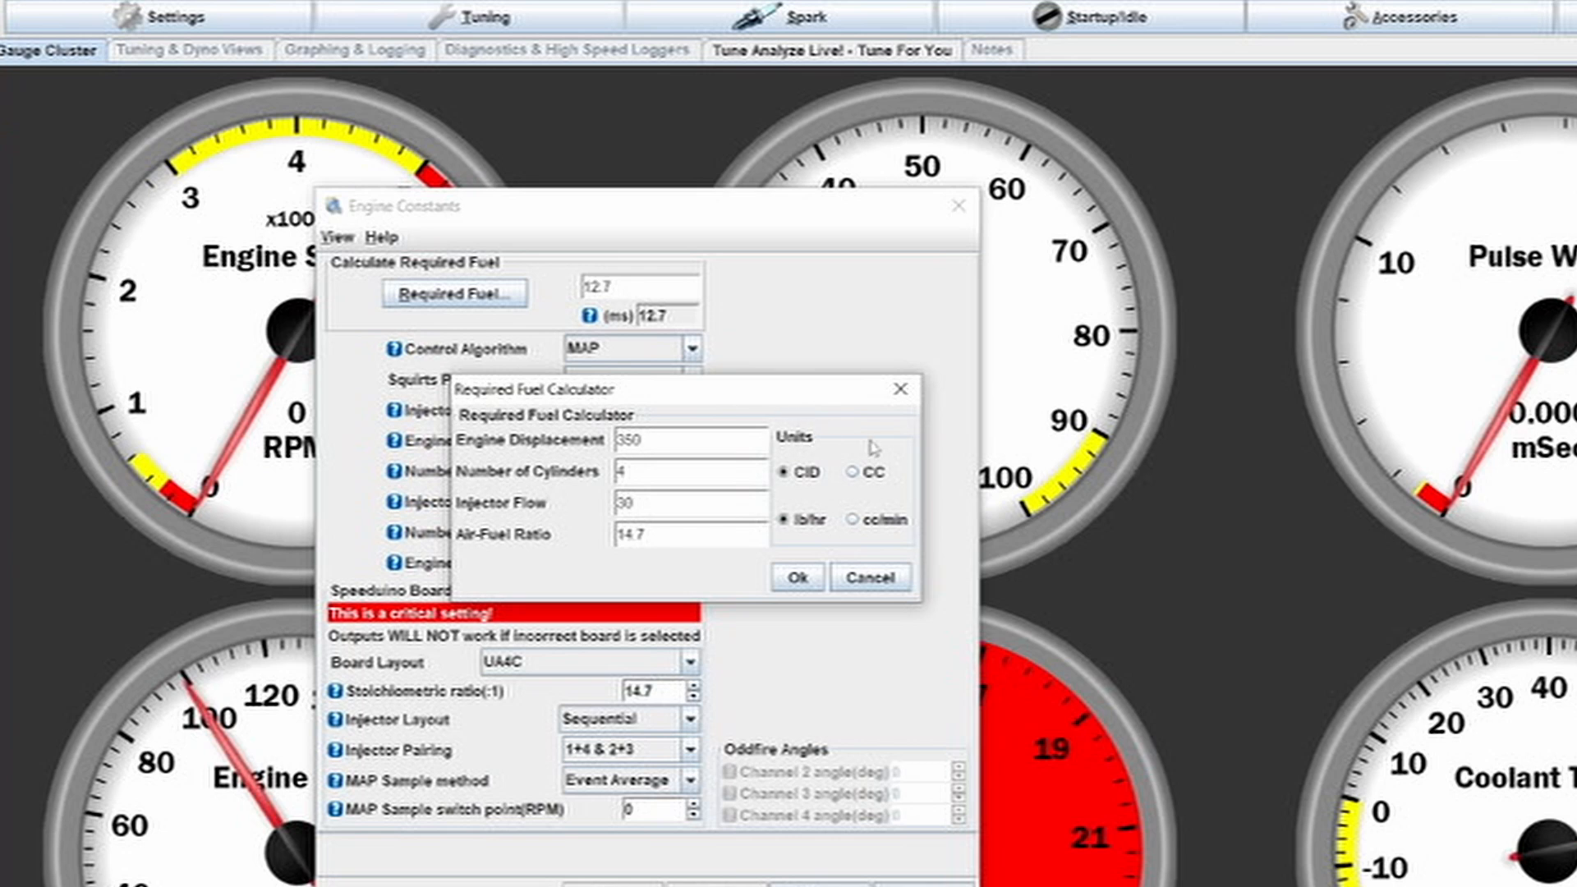
Switch the calculator units to CC and cc/min, and set the engine displacement to 1840 cc.
left_click(855, 474)
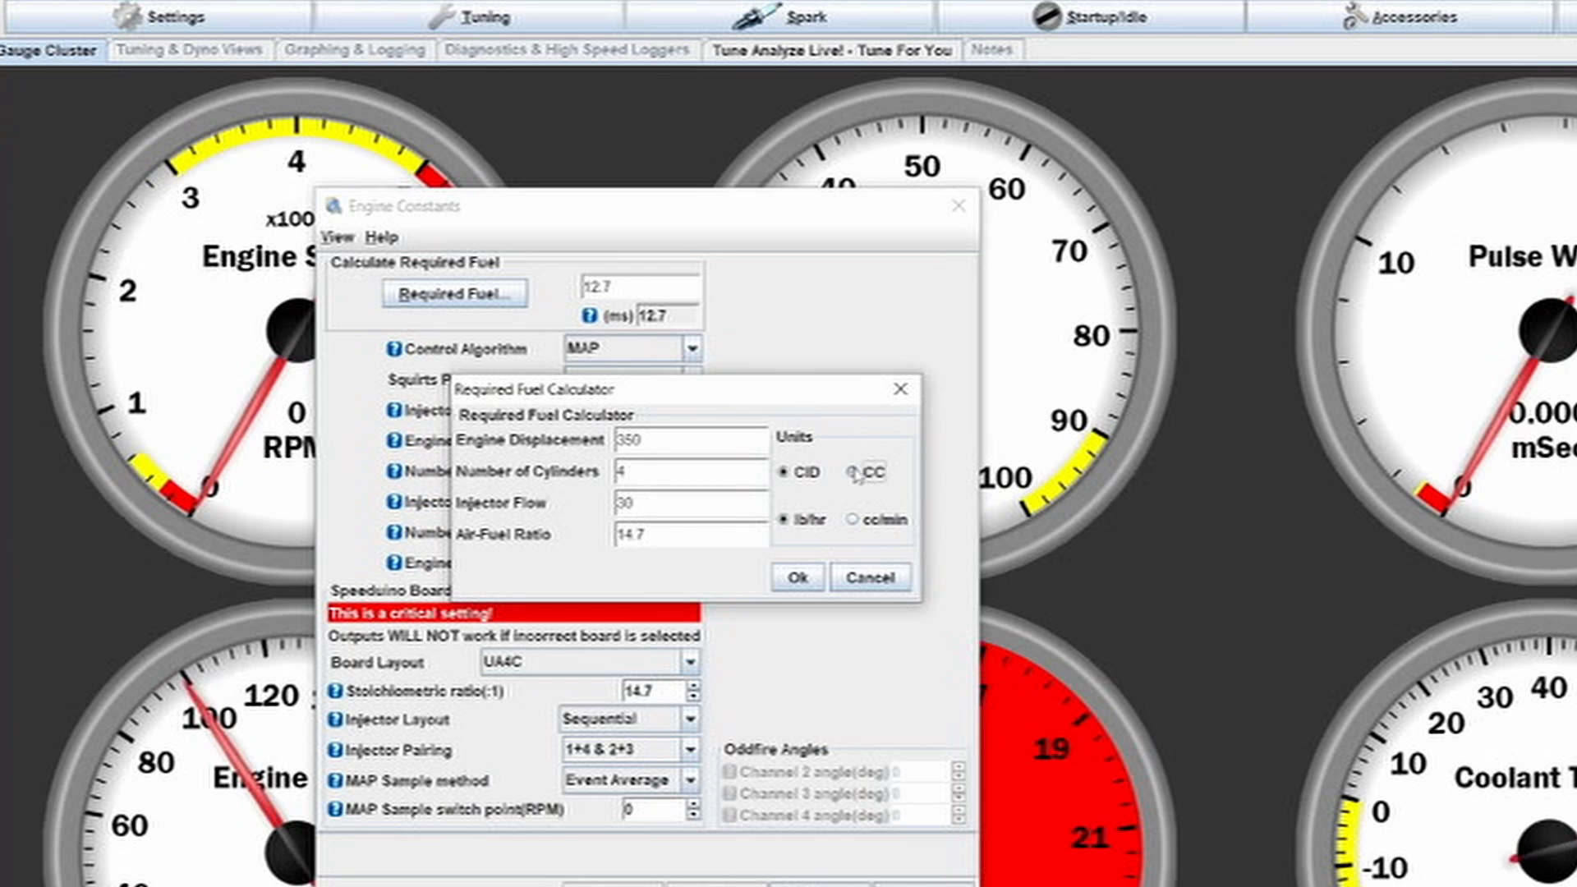
left_click(854, 519)
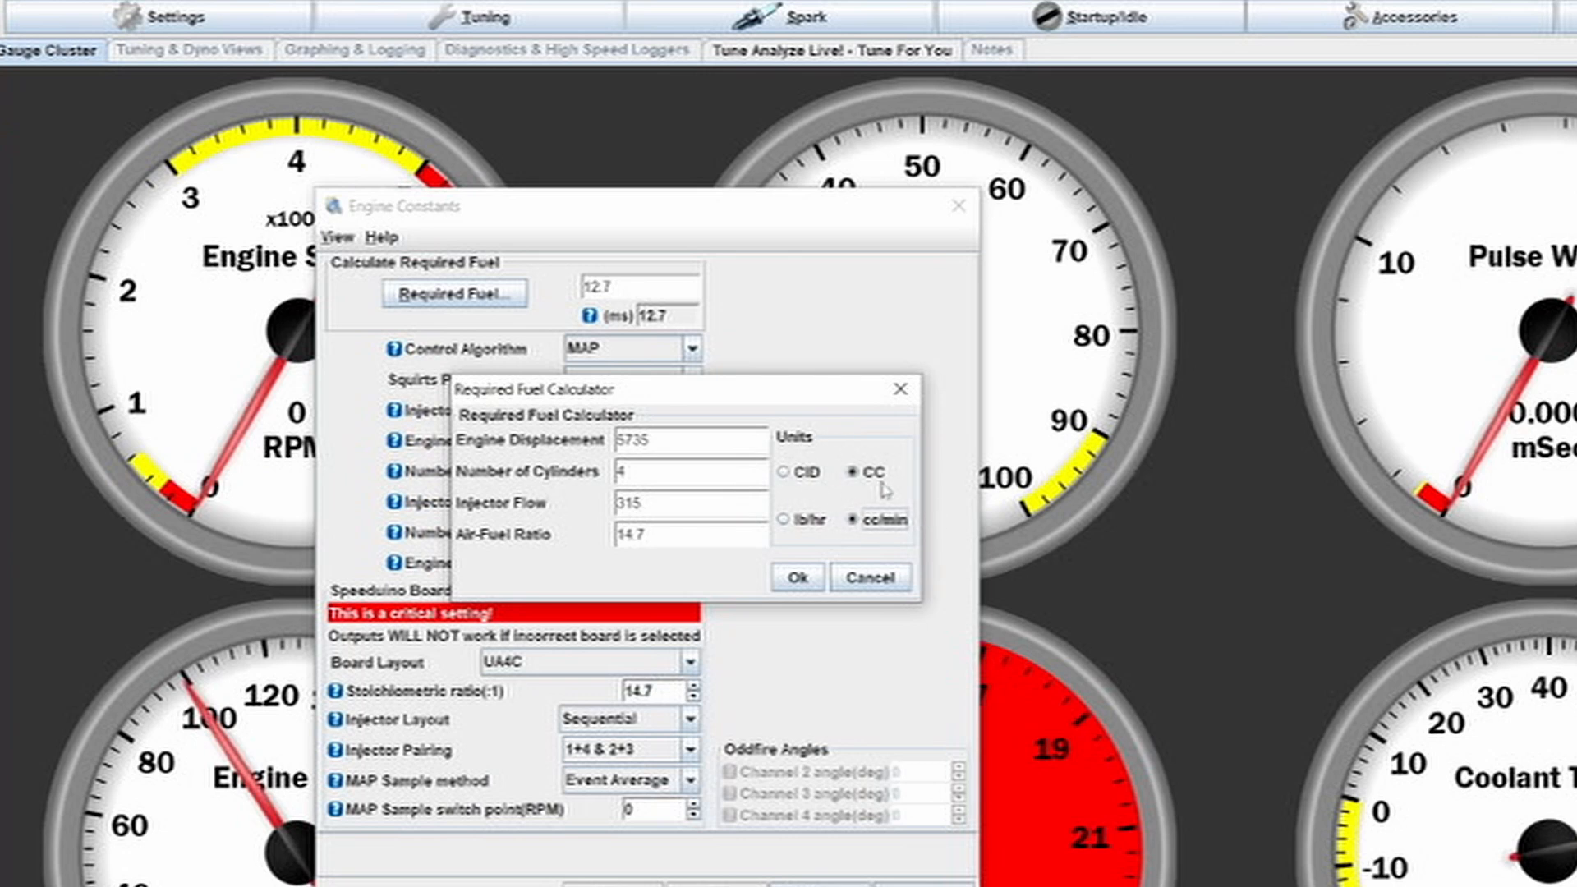
double_click(688, 442)
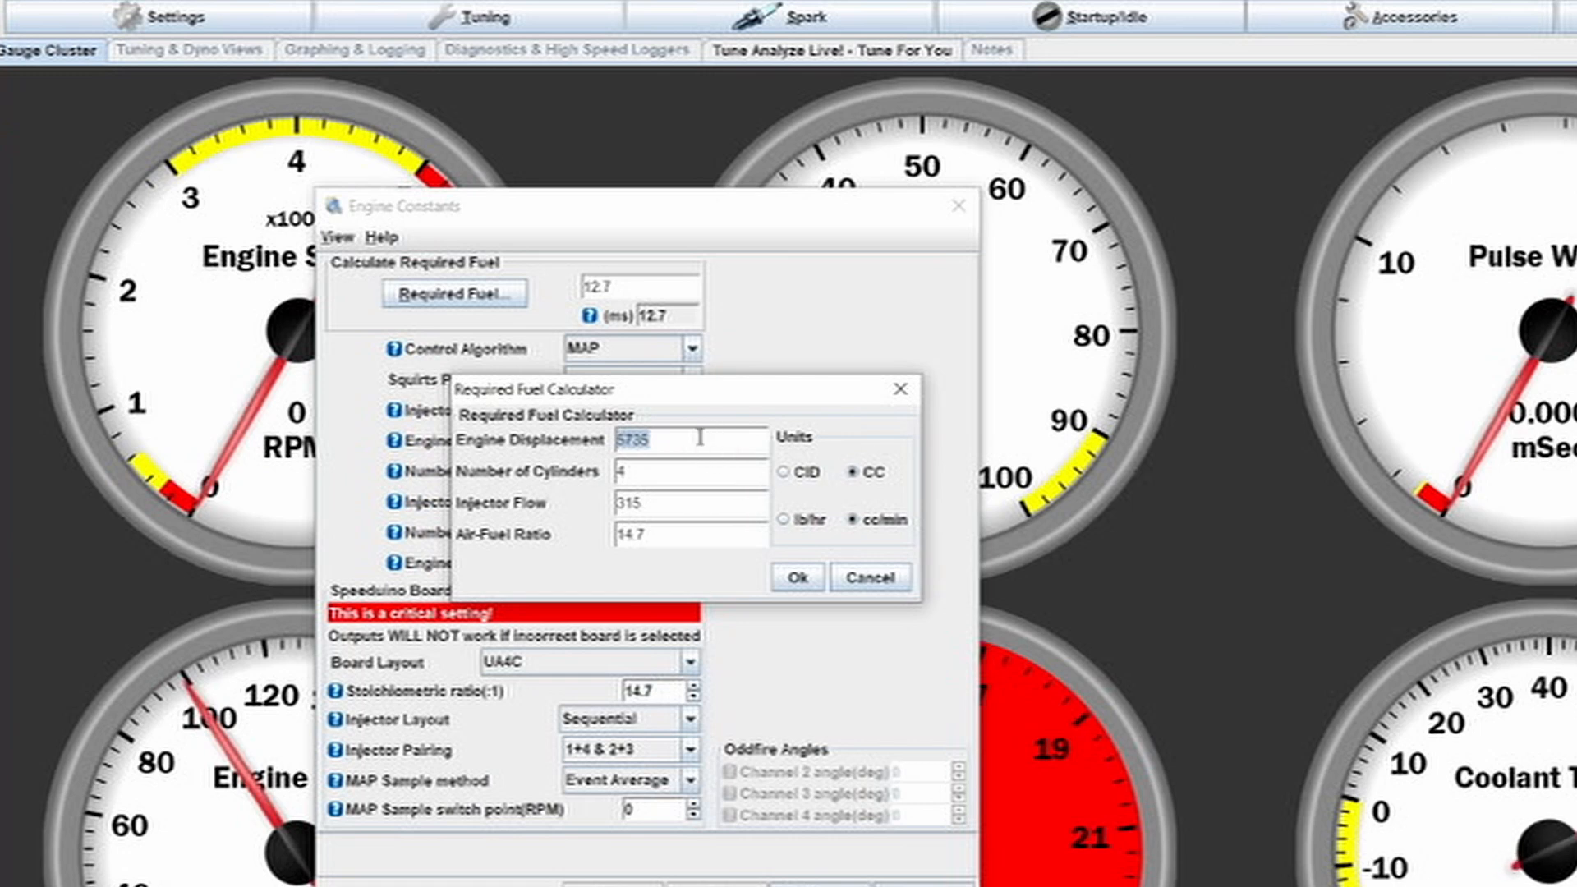
type("1840")
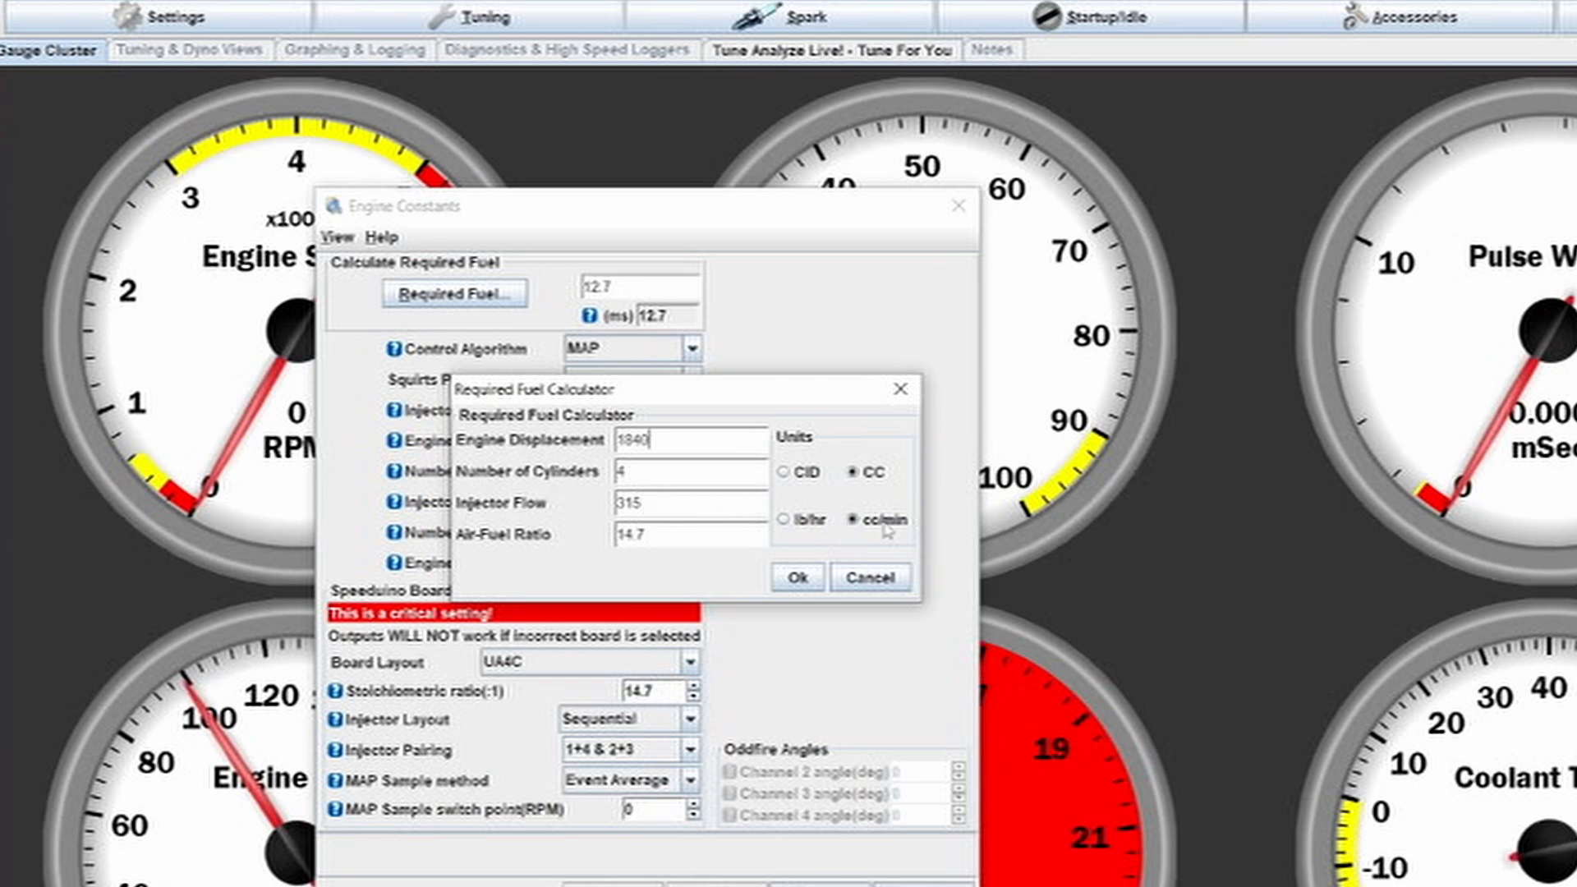
Set the injector flow to 425 cc/min and apply the required fuel calculation with an air-fuel ratio of 14.7.
double_click(657, 502)
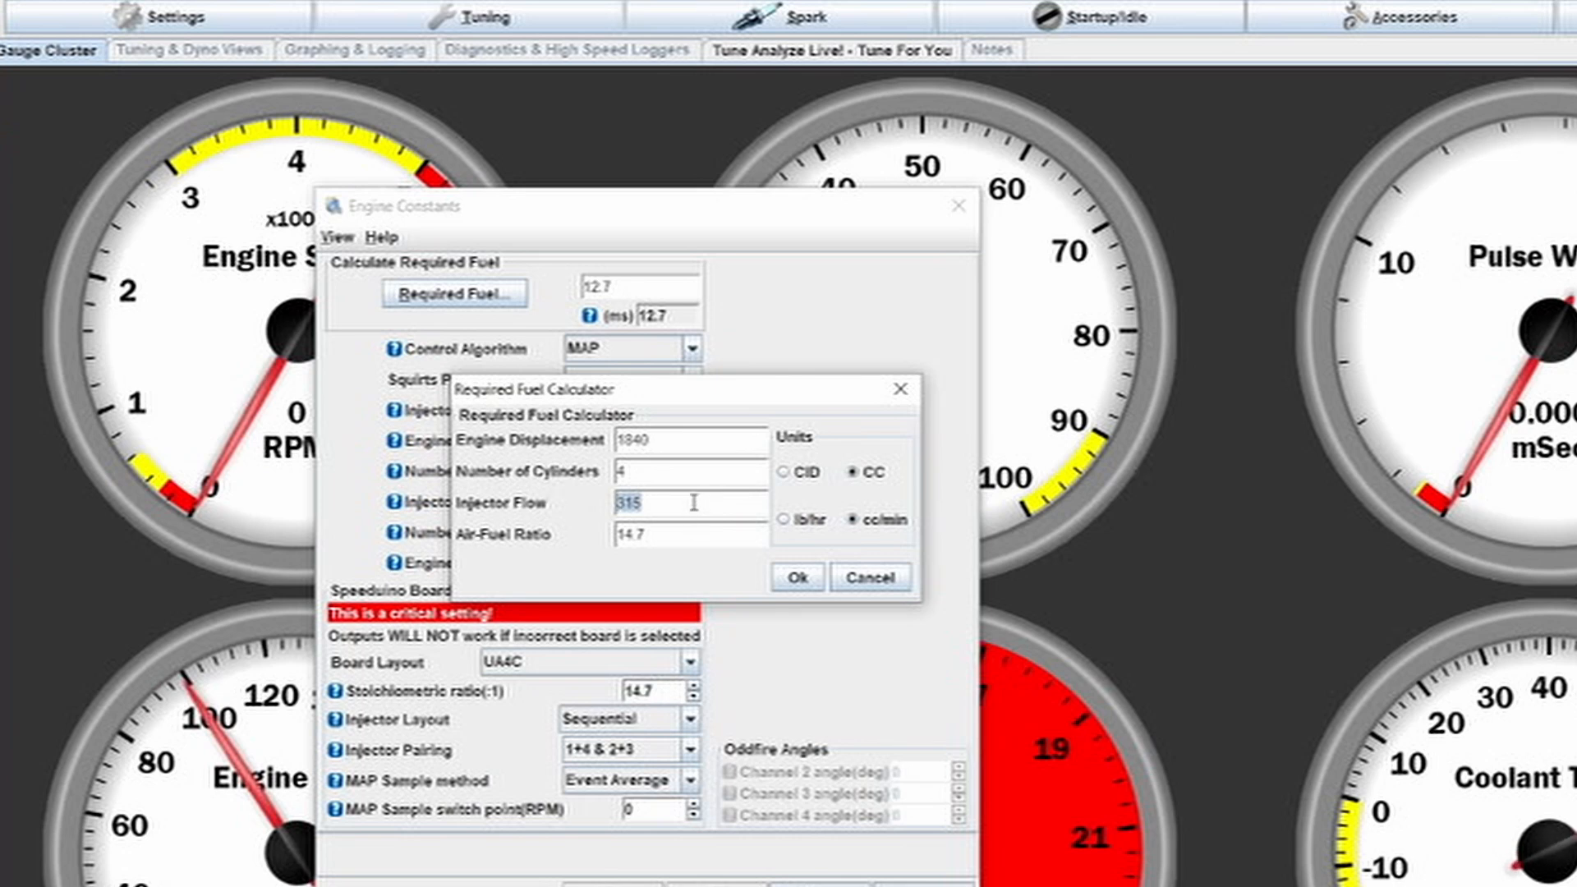
left_click_drag(642, 395, 739, 432)
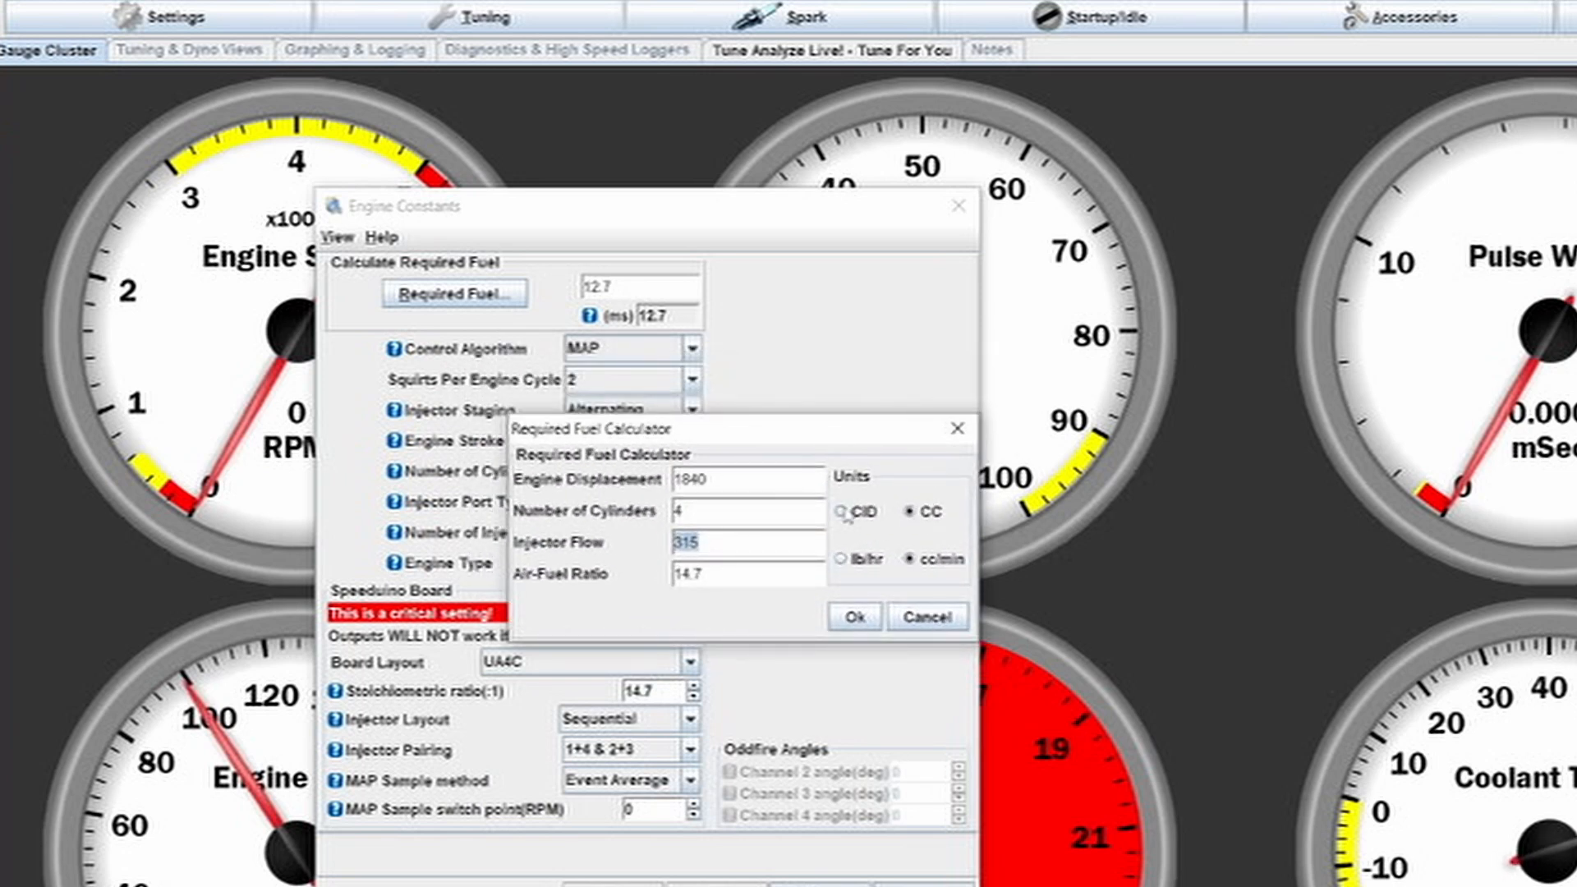
type("256")
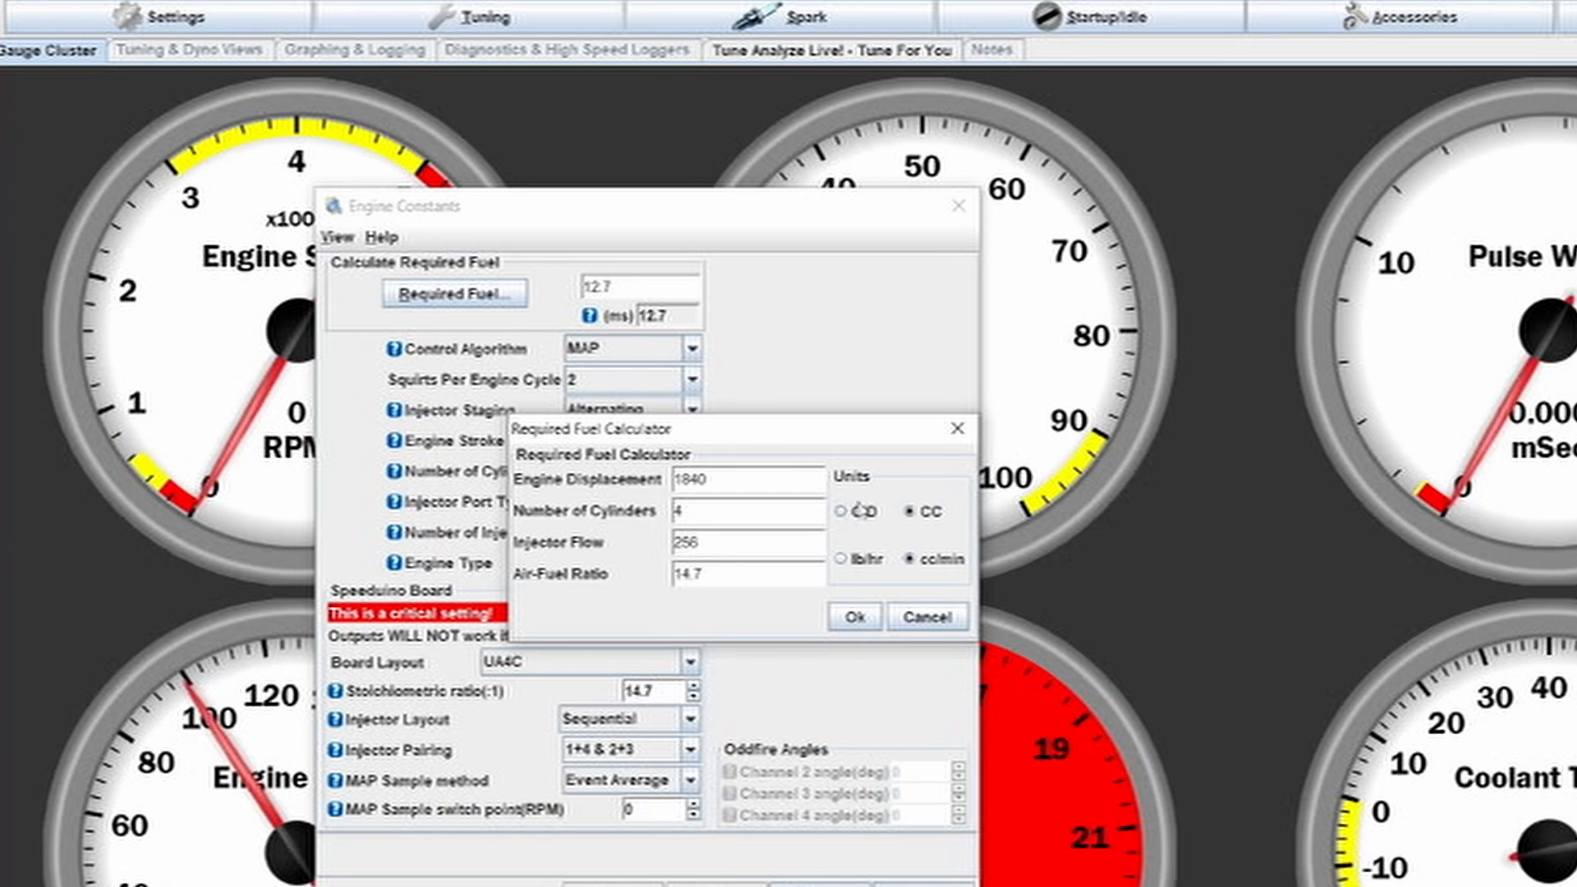
double_click(732, 536)
type("4")
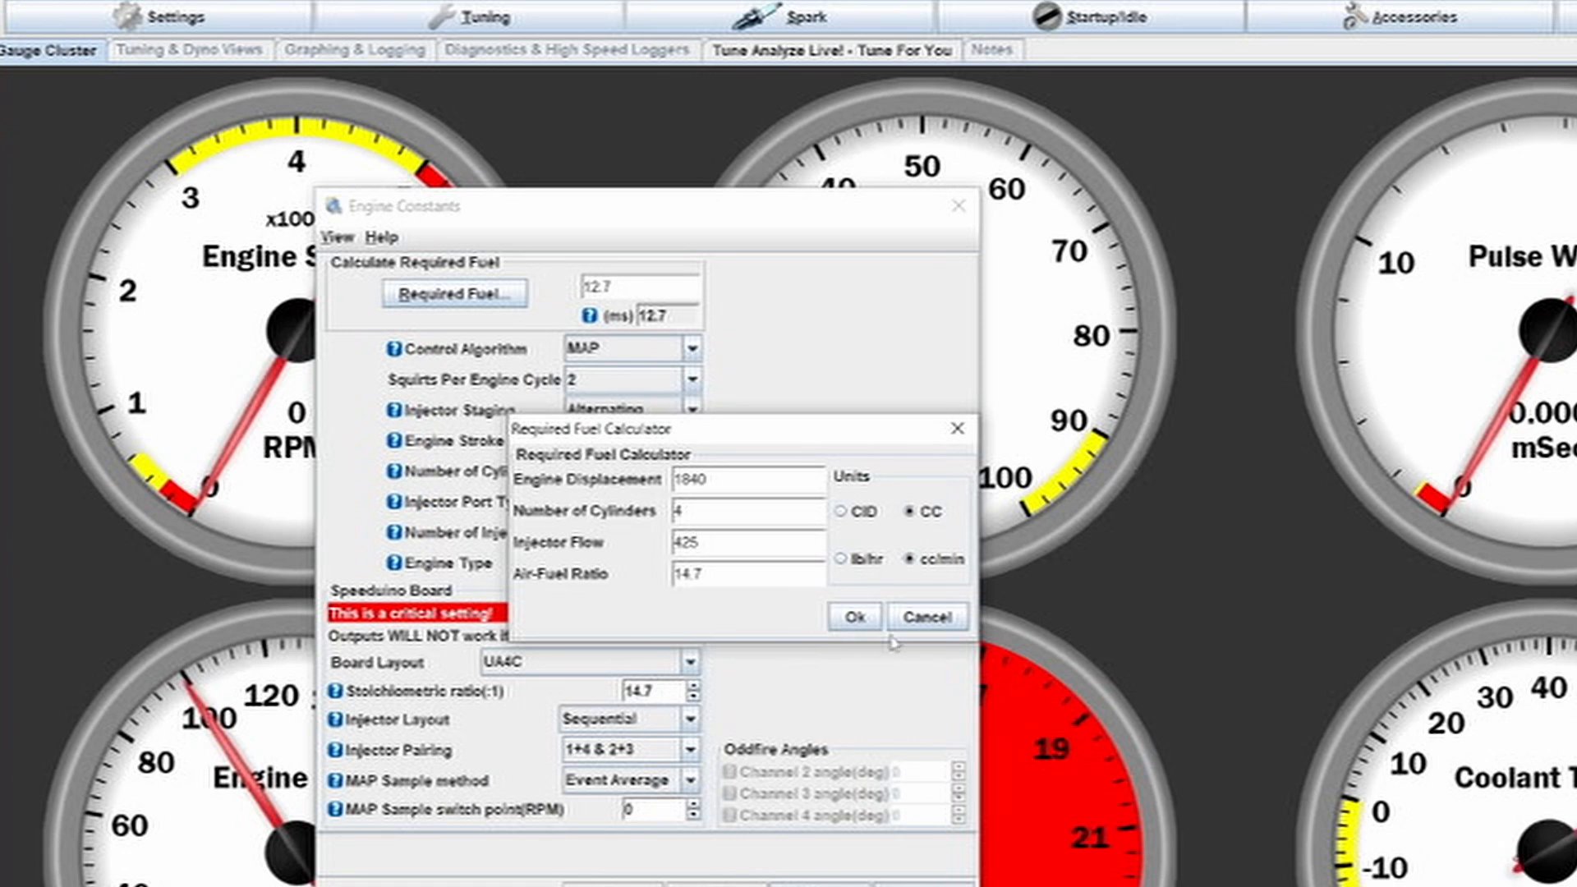
double_click(736, 572)
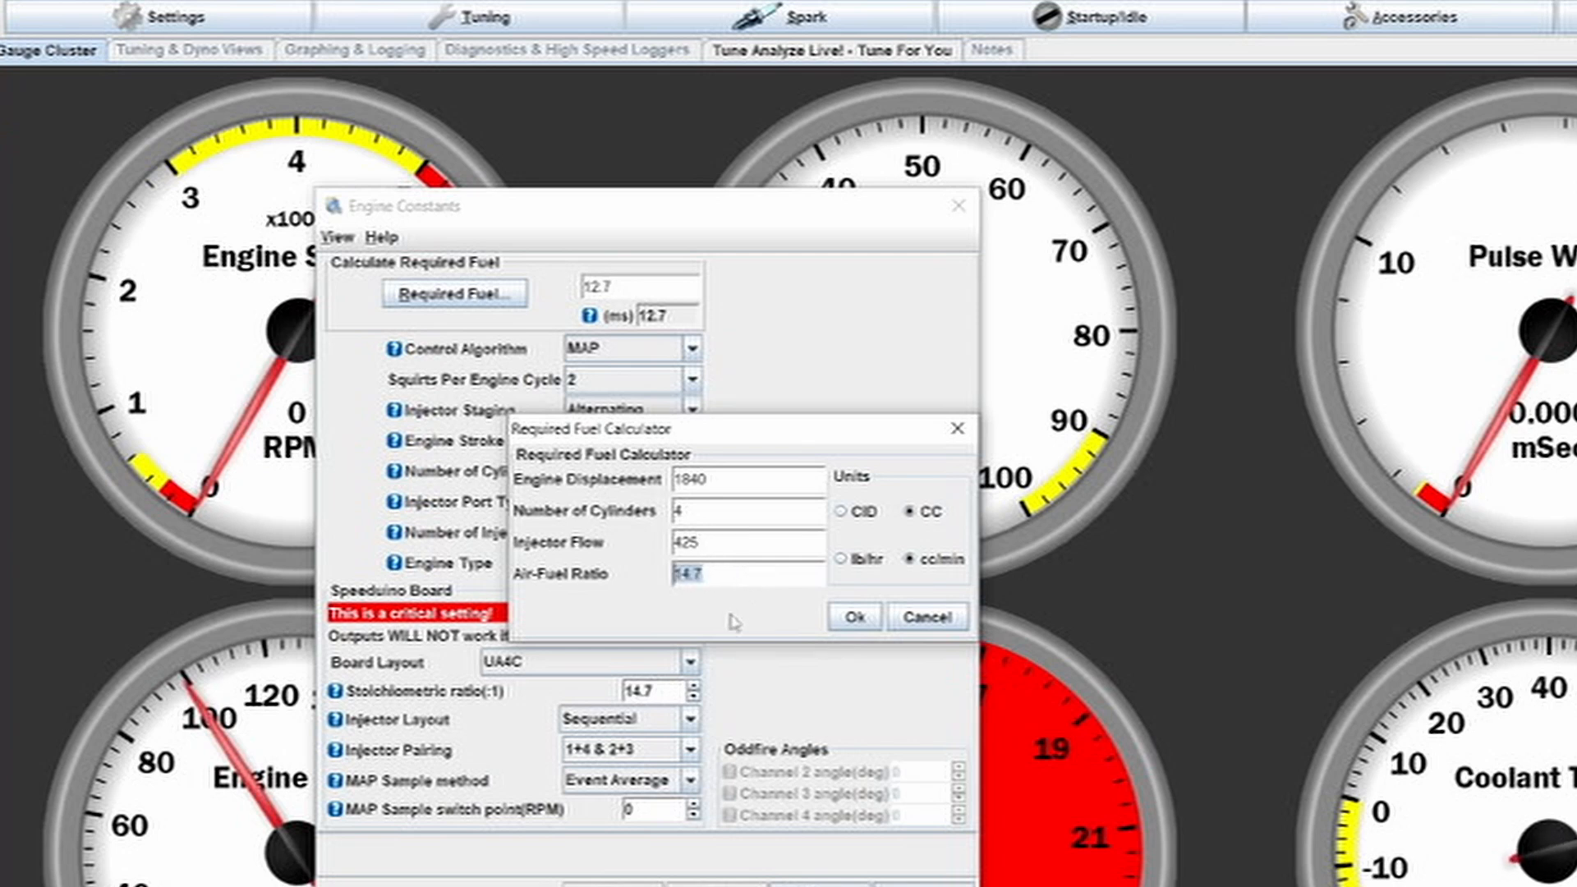
left_click(786, 571)
left_click(854, 619)
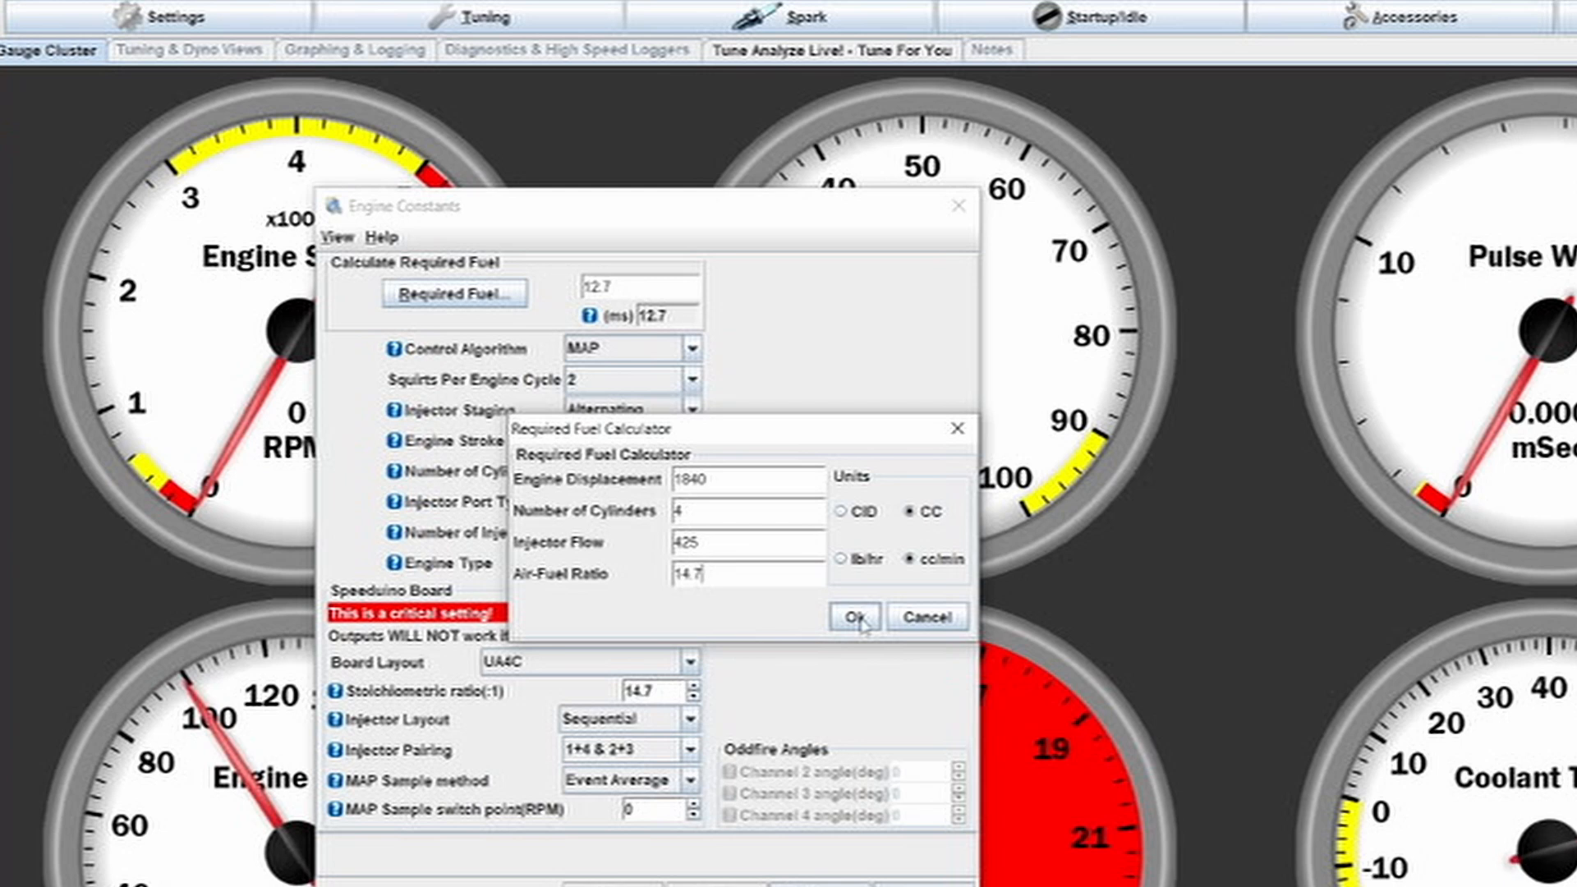
left_click(852, 628)
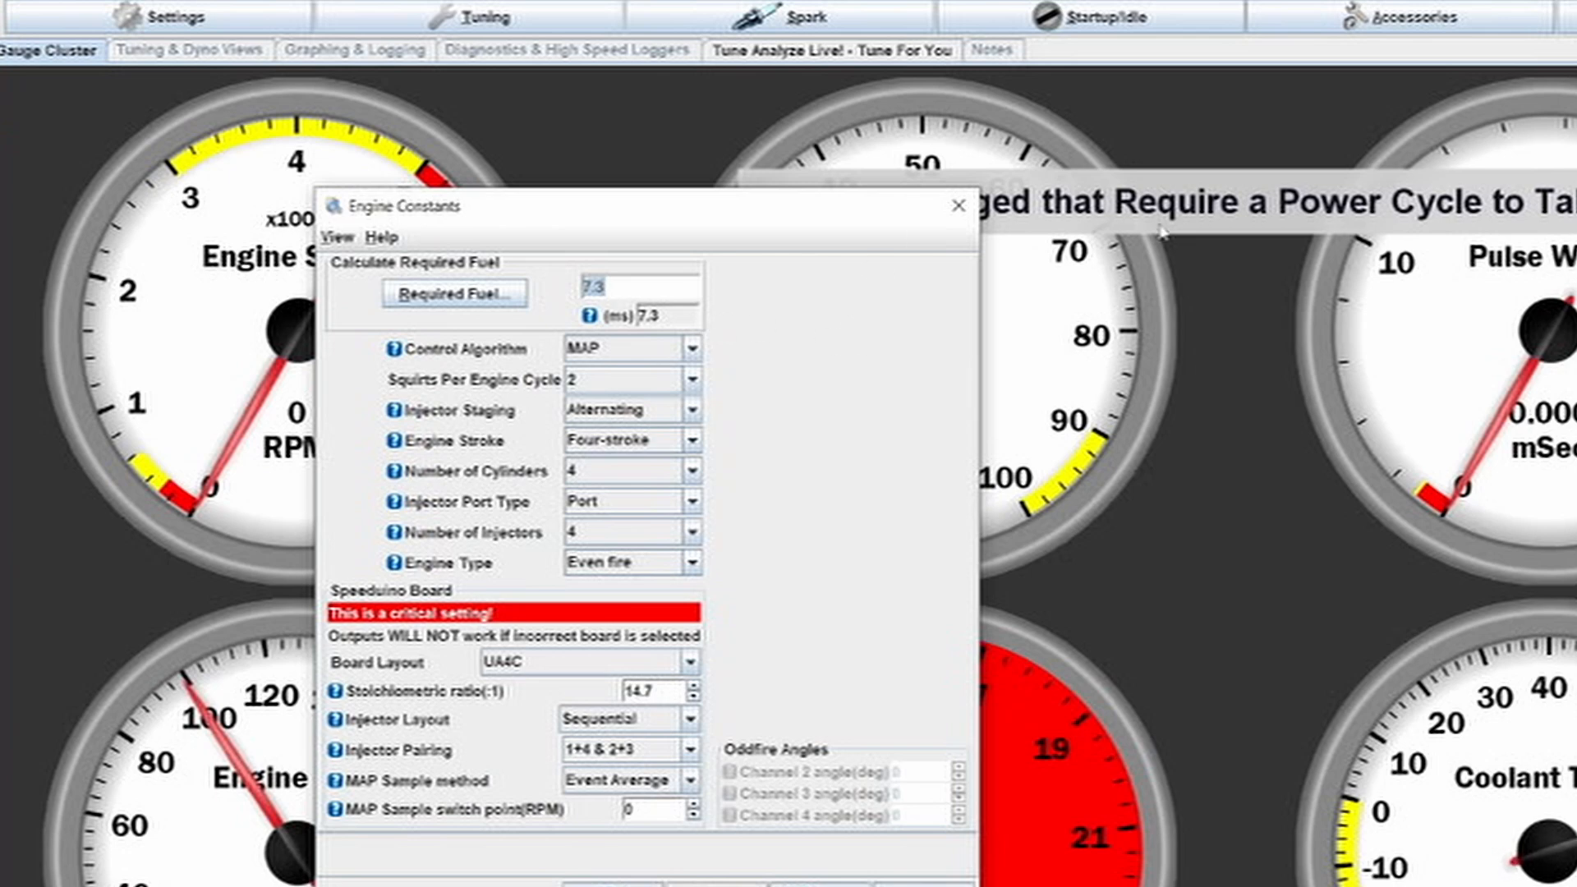
Examine the available options for Control Algorithm and Injector Staging in the engine constants.
left_click_drag(819, 217, 658, 150)
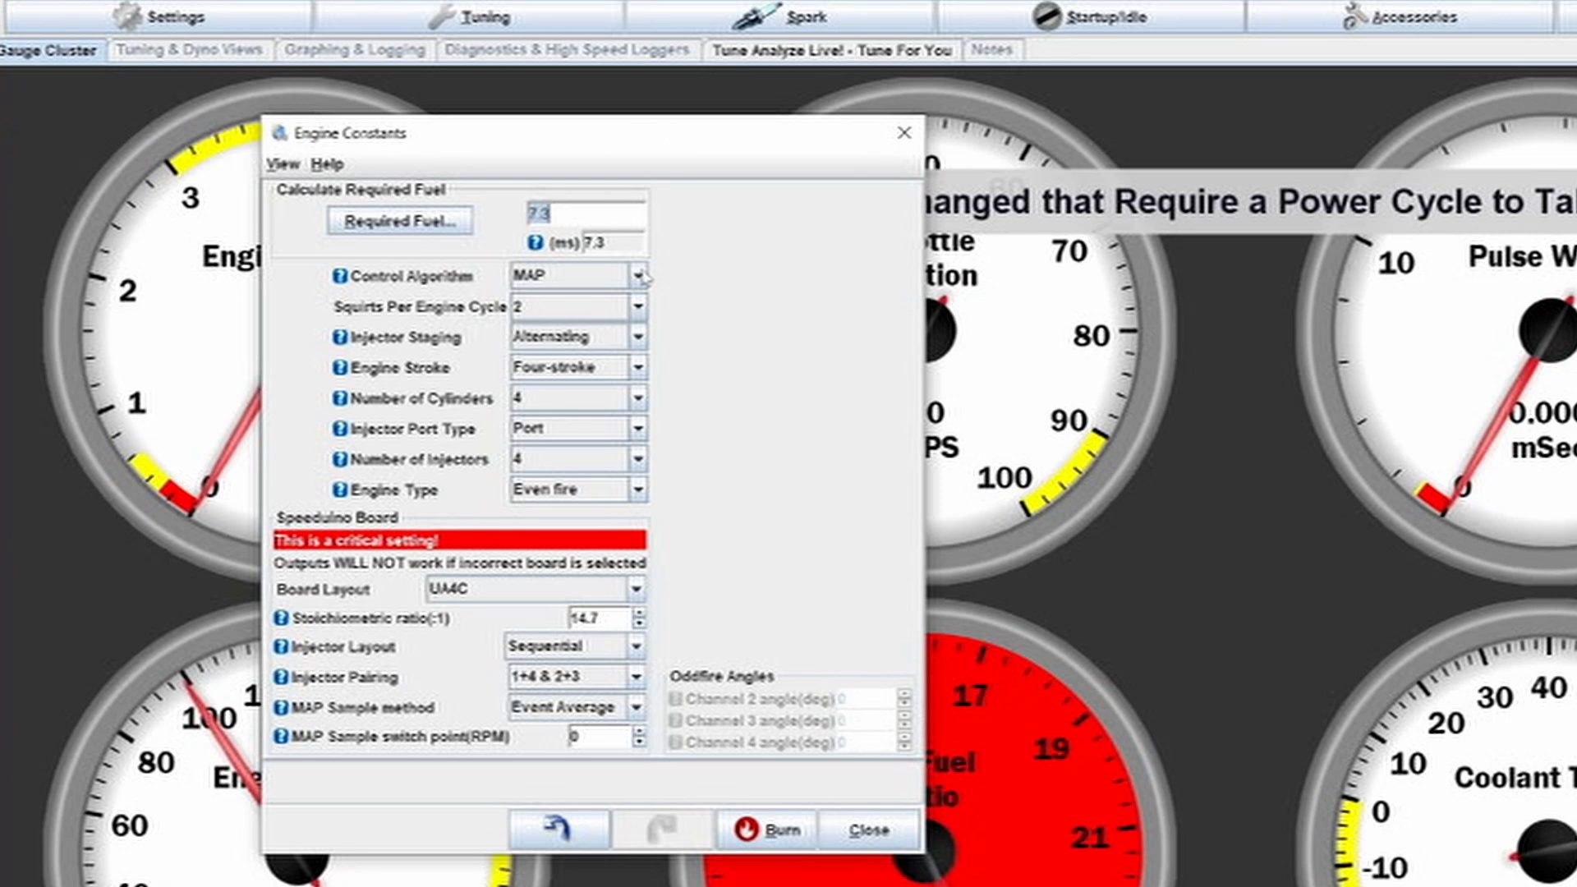
left_click(638, 277)
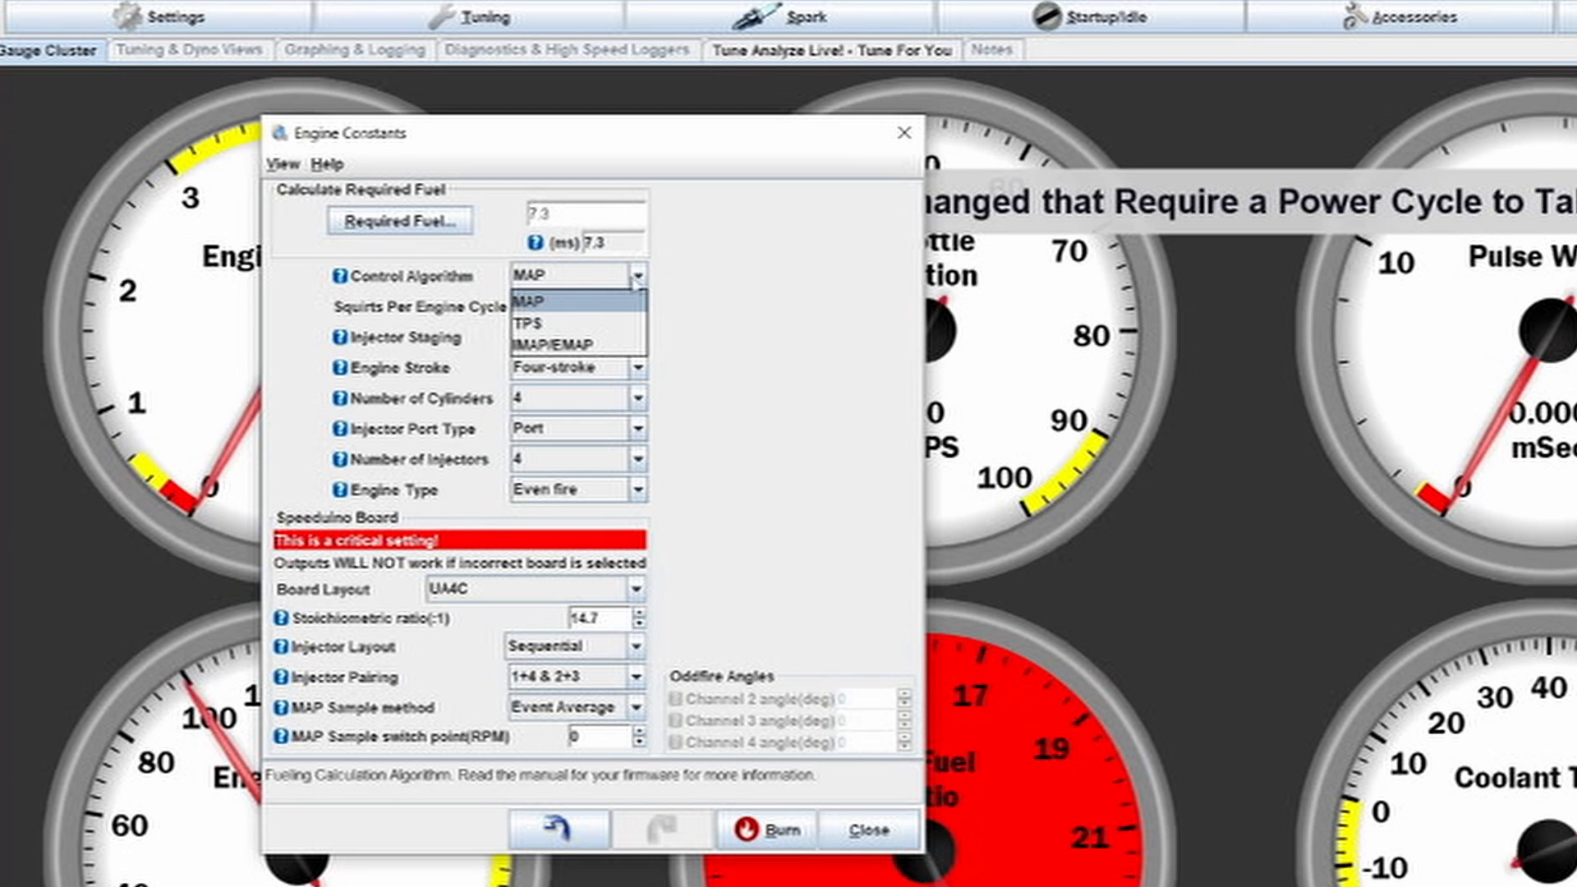
left_click(633, 279)
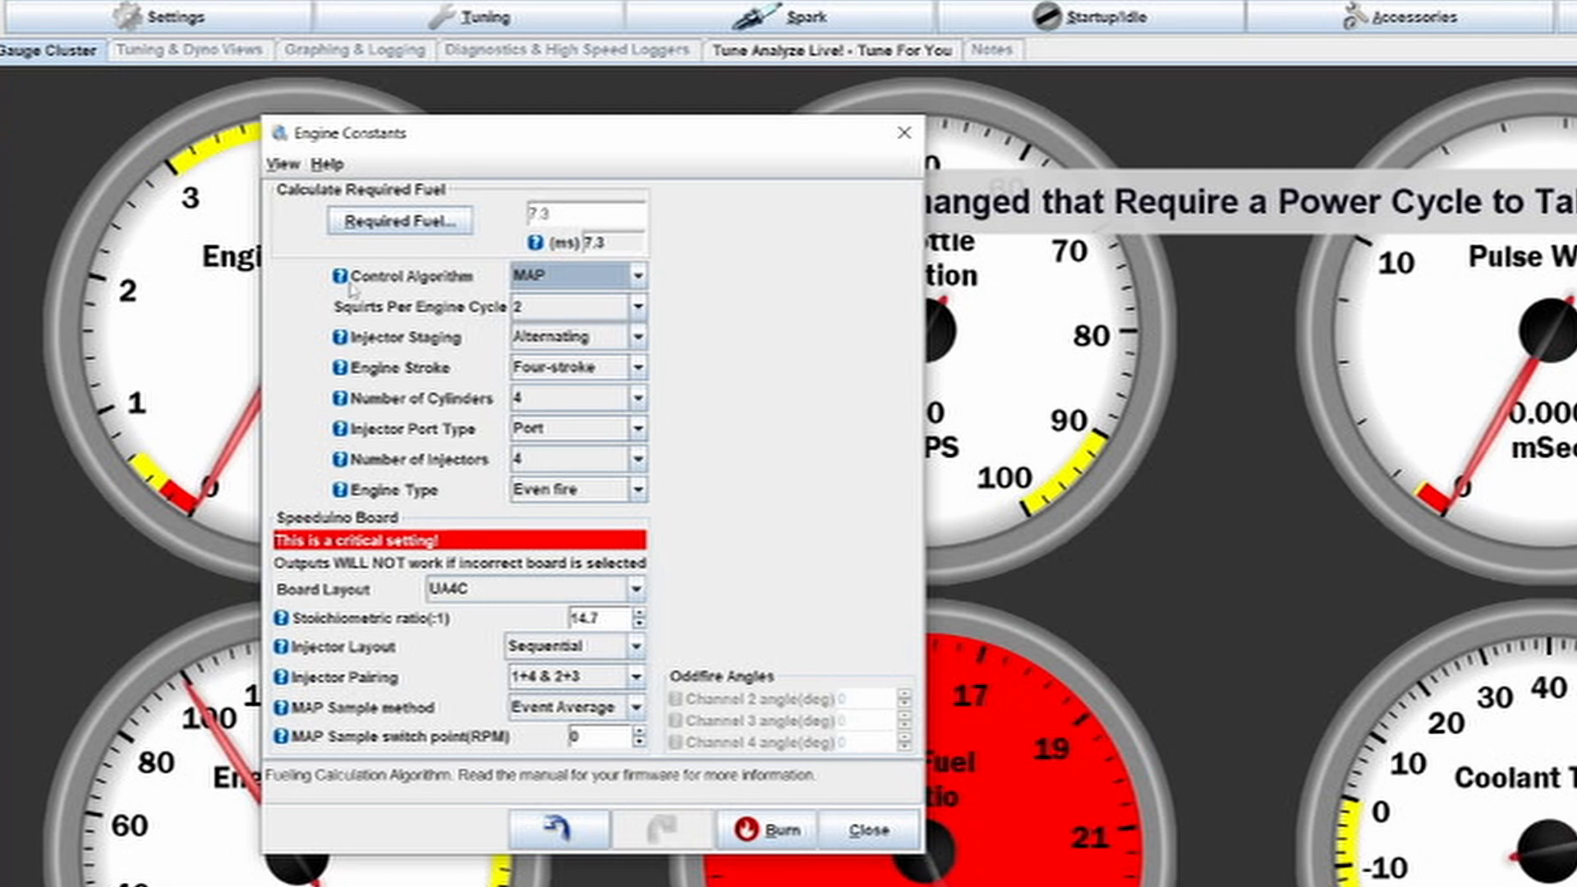
key("Tab")
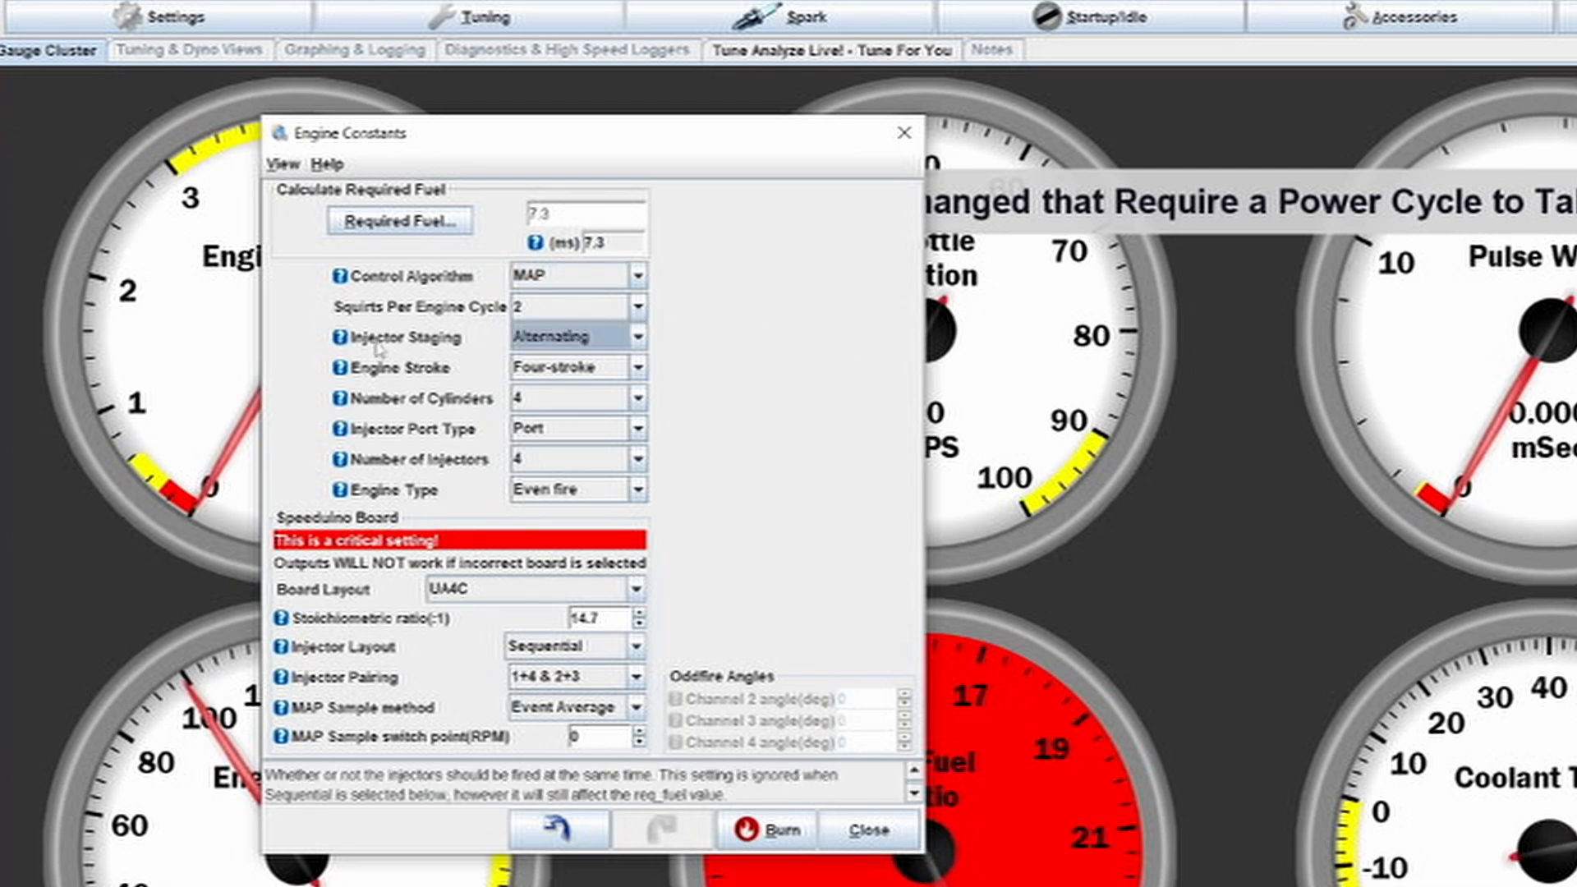
left_click(638, 340)
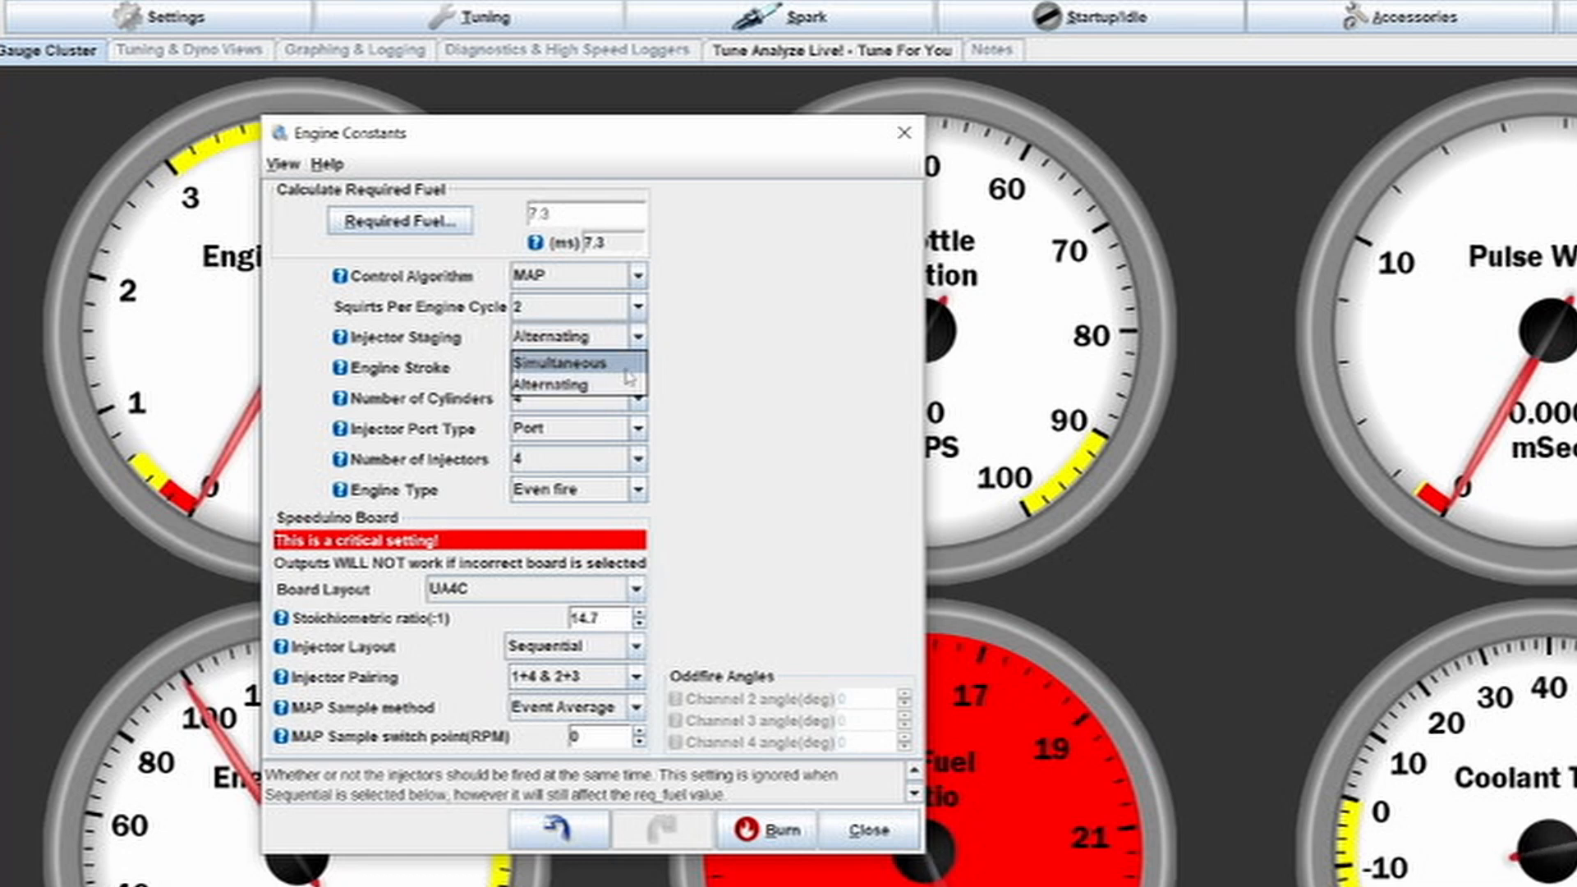
left_click(644, 344)
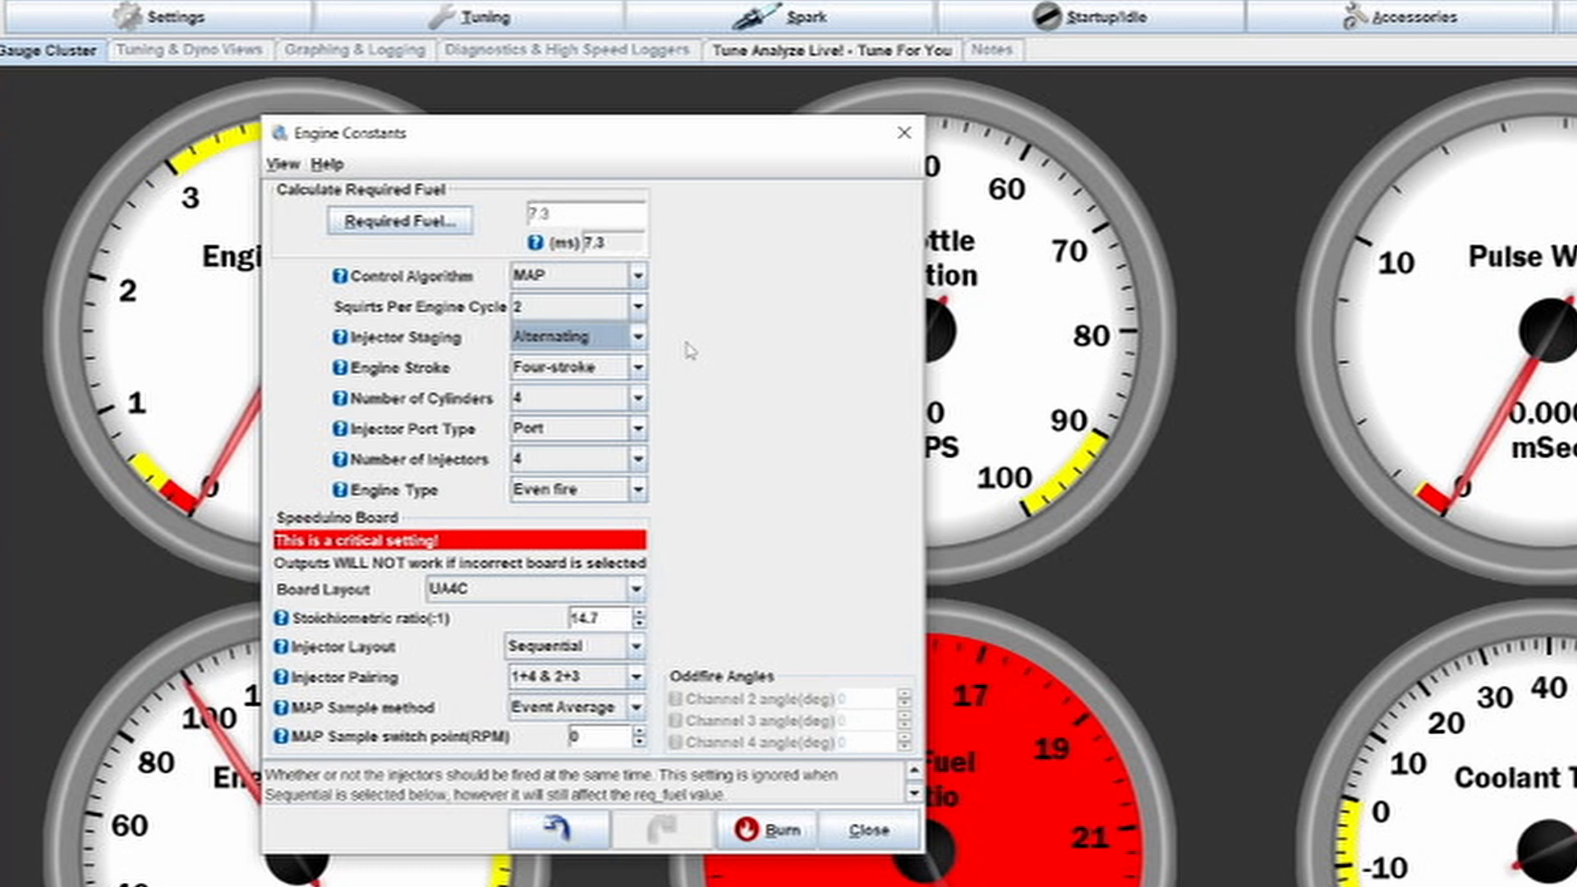
left_click(637, 337)
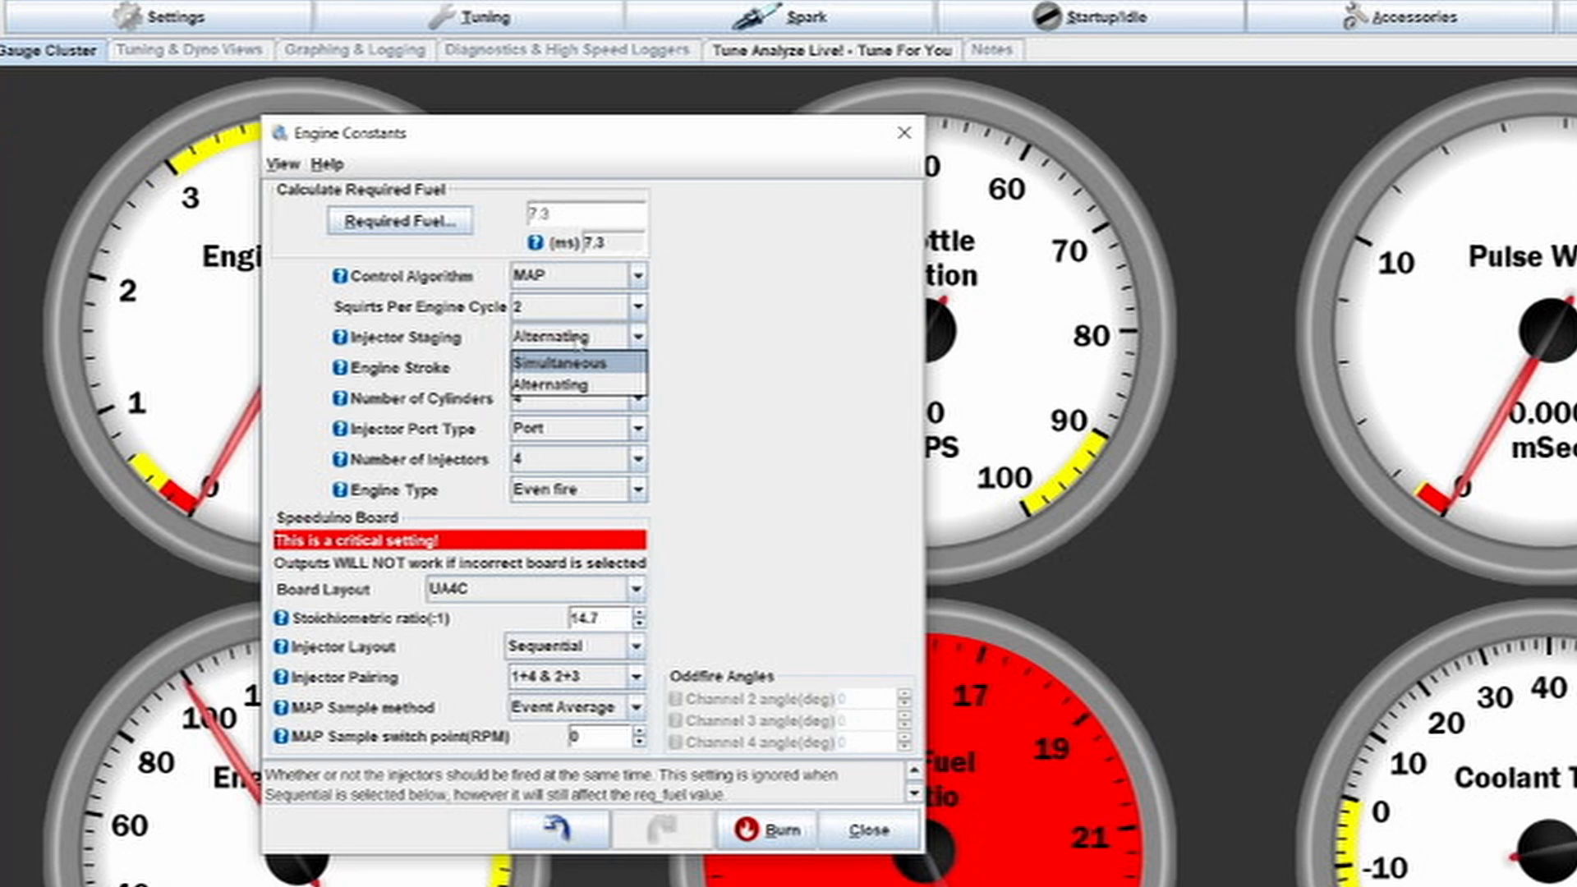
left_click(639, 344)
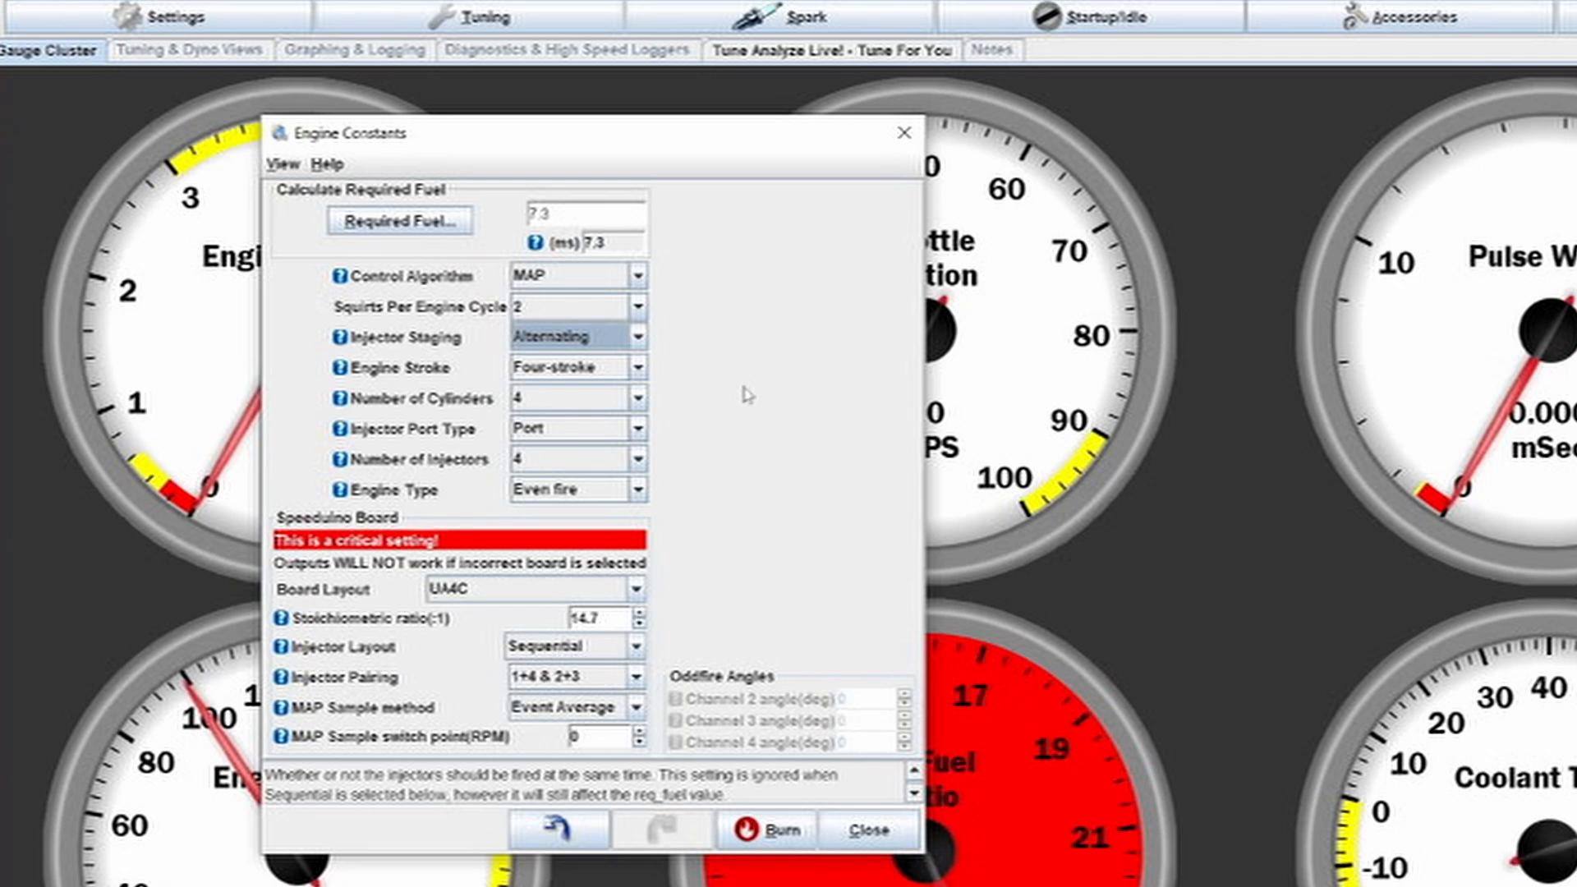
Check the Engine Stroke options and choose 4 as the number of cylinders.
left_click(563, 369)
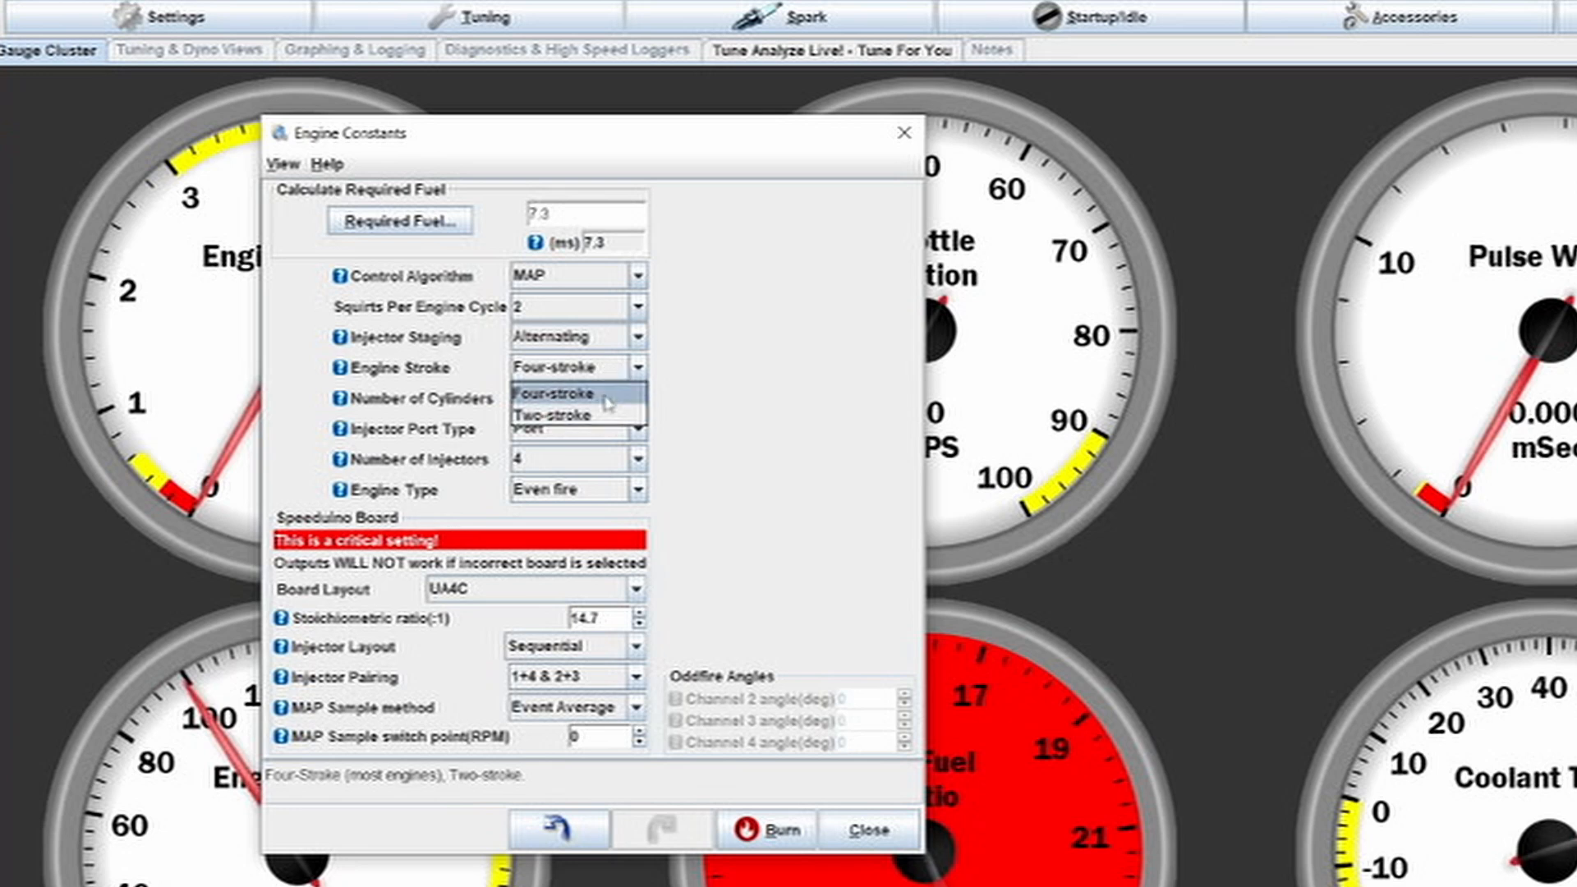
left_click(639, 371)
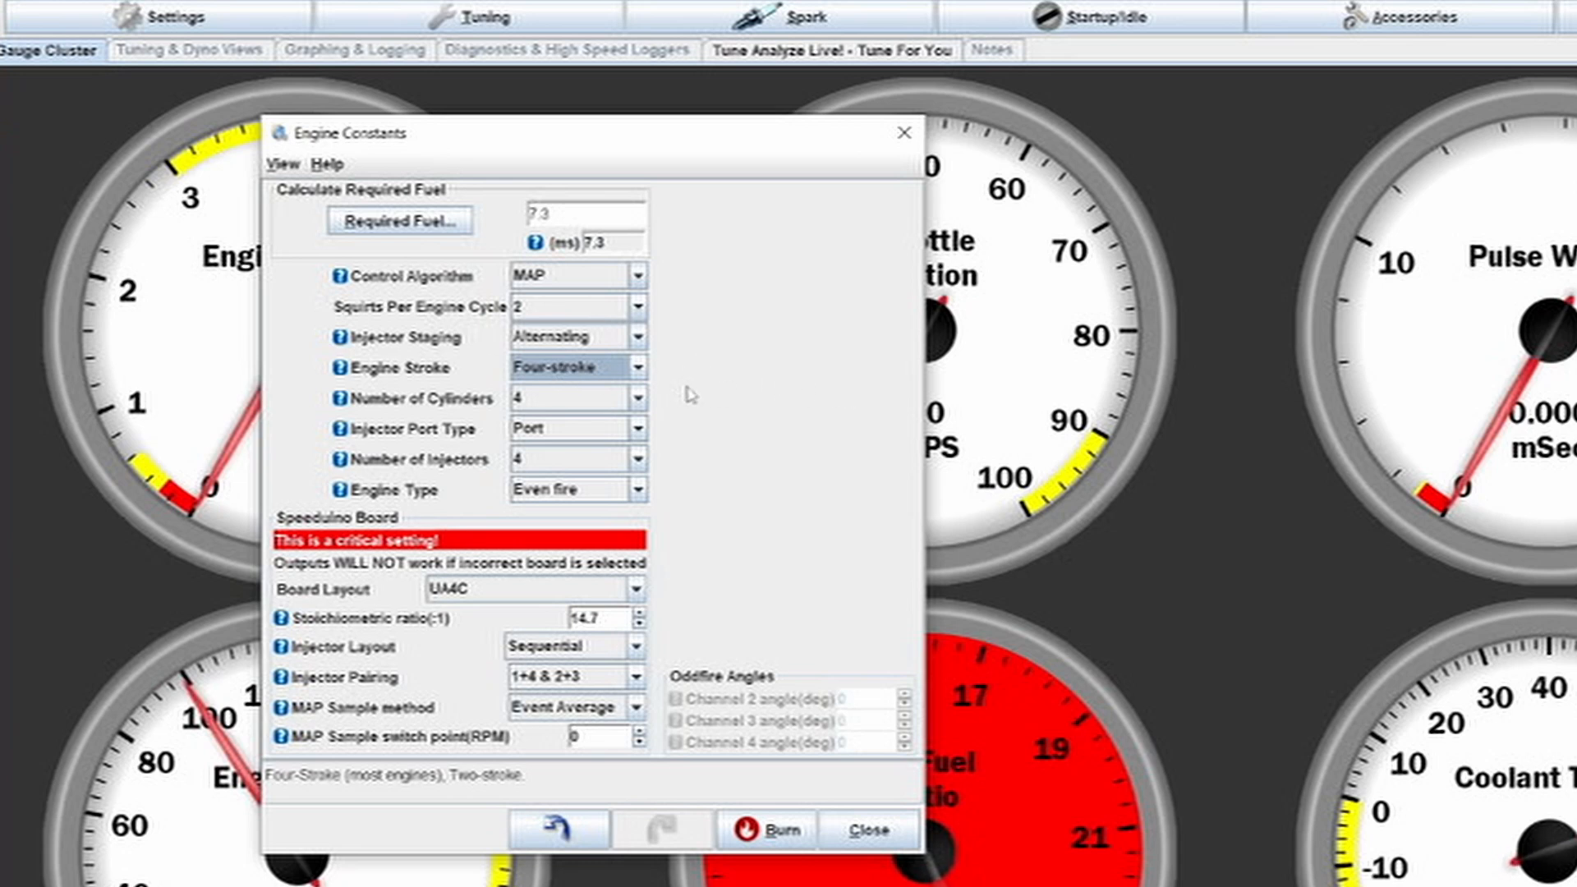
left_click(639, 399)
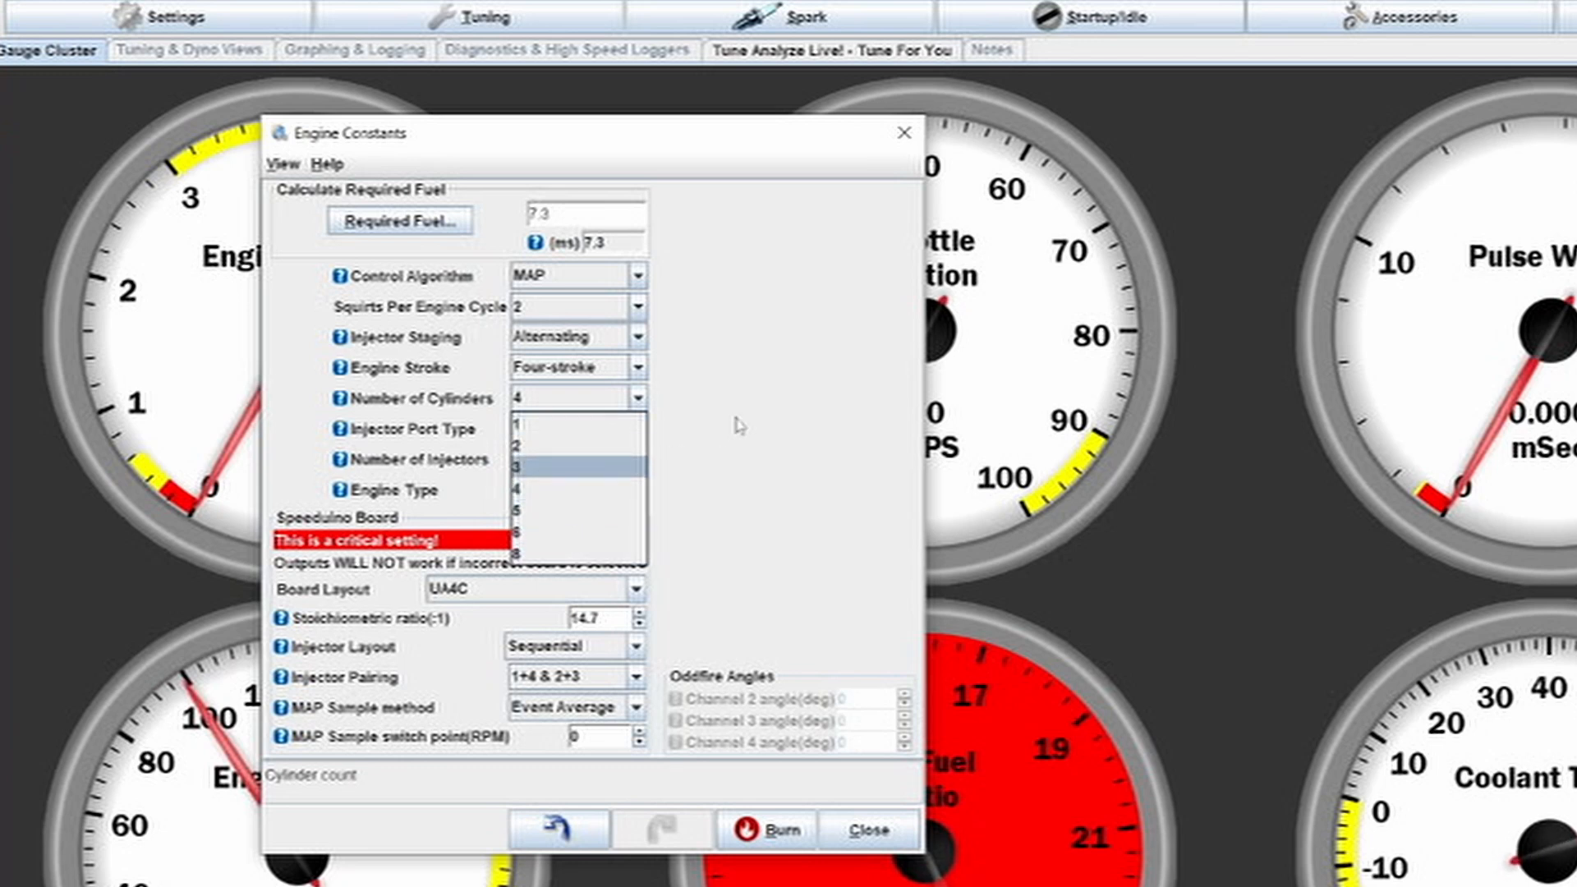
left_click(567, 490)
Choose Port as the injector port type and review the Throttle Body alternative without selecting it.
left_click(588, 435)
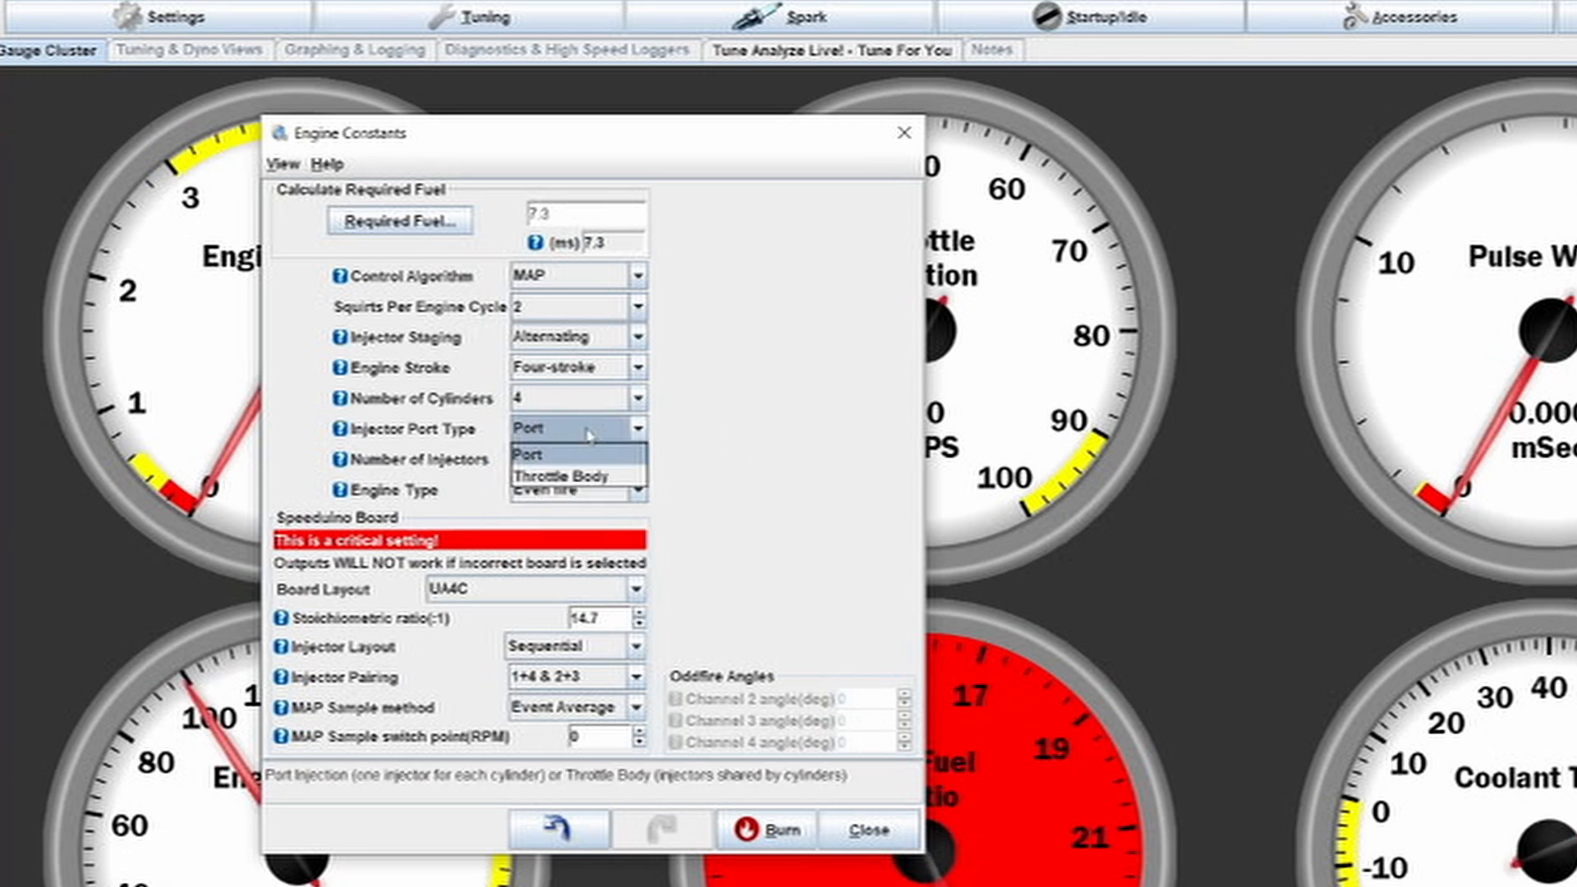
left_click(567, 449)
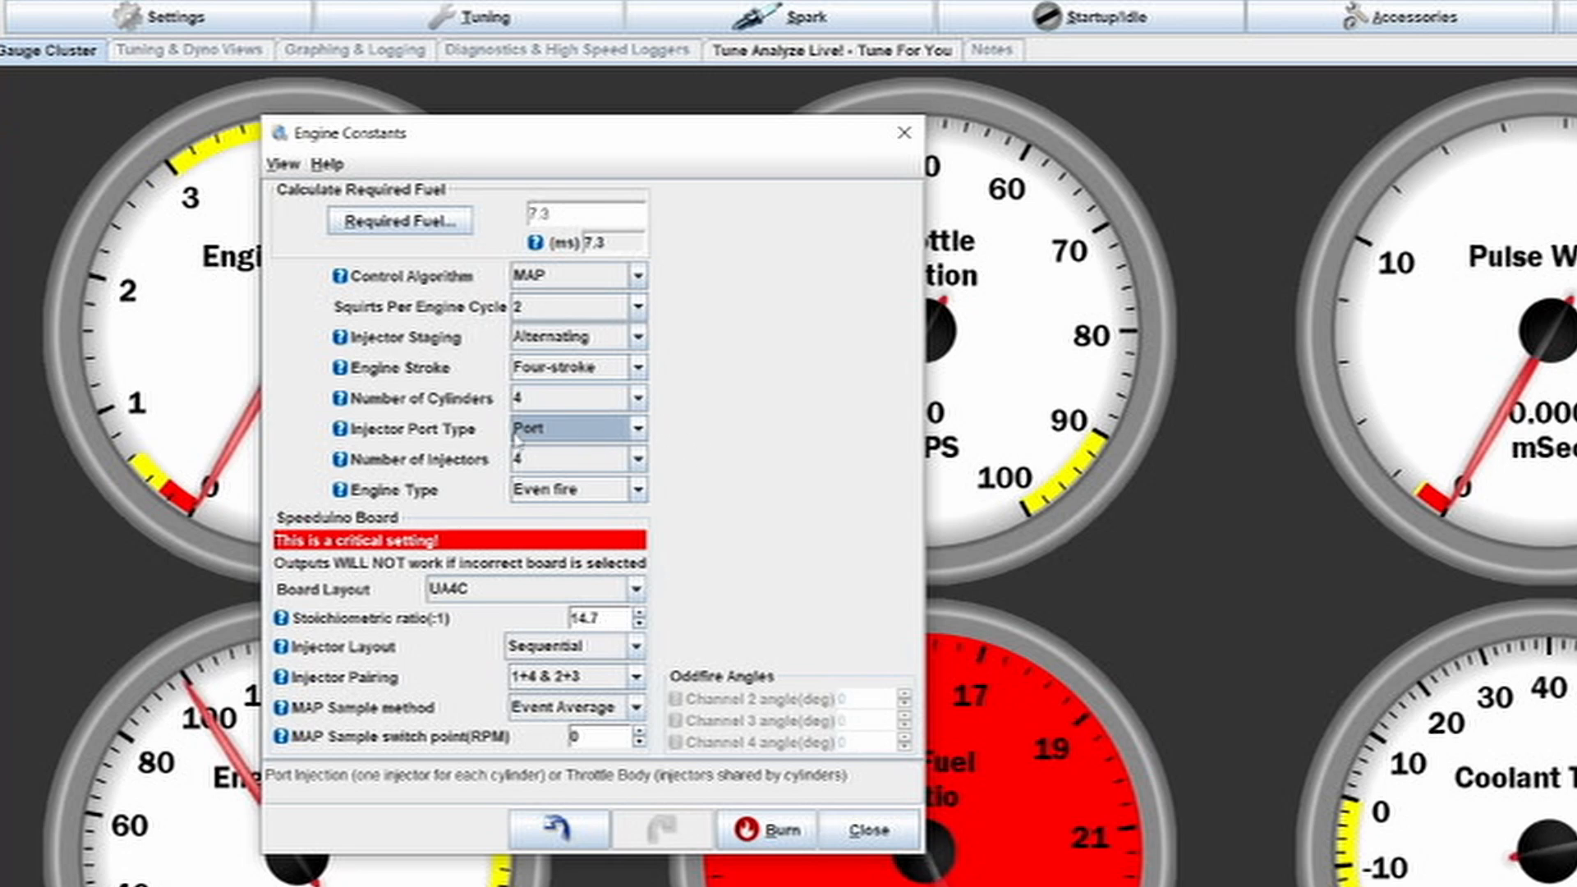
left_click(572, 434)
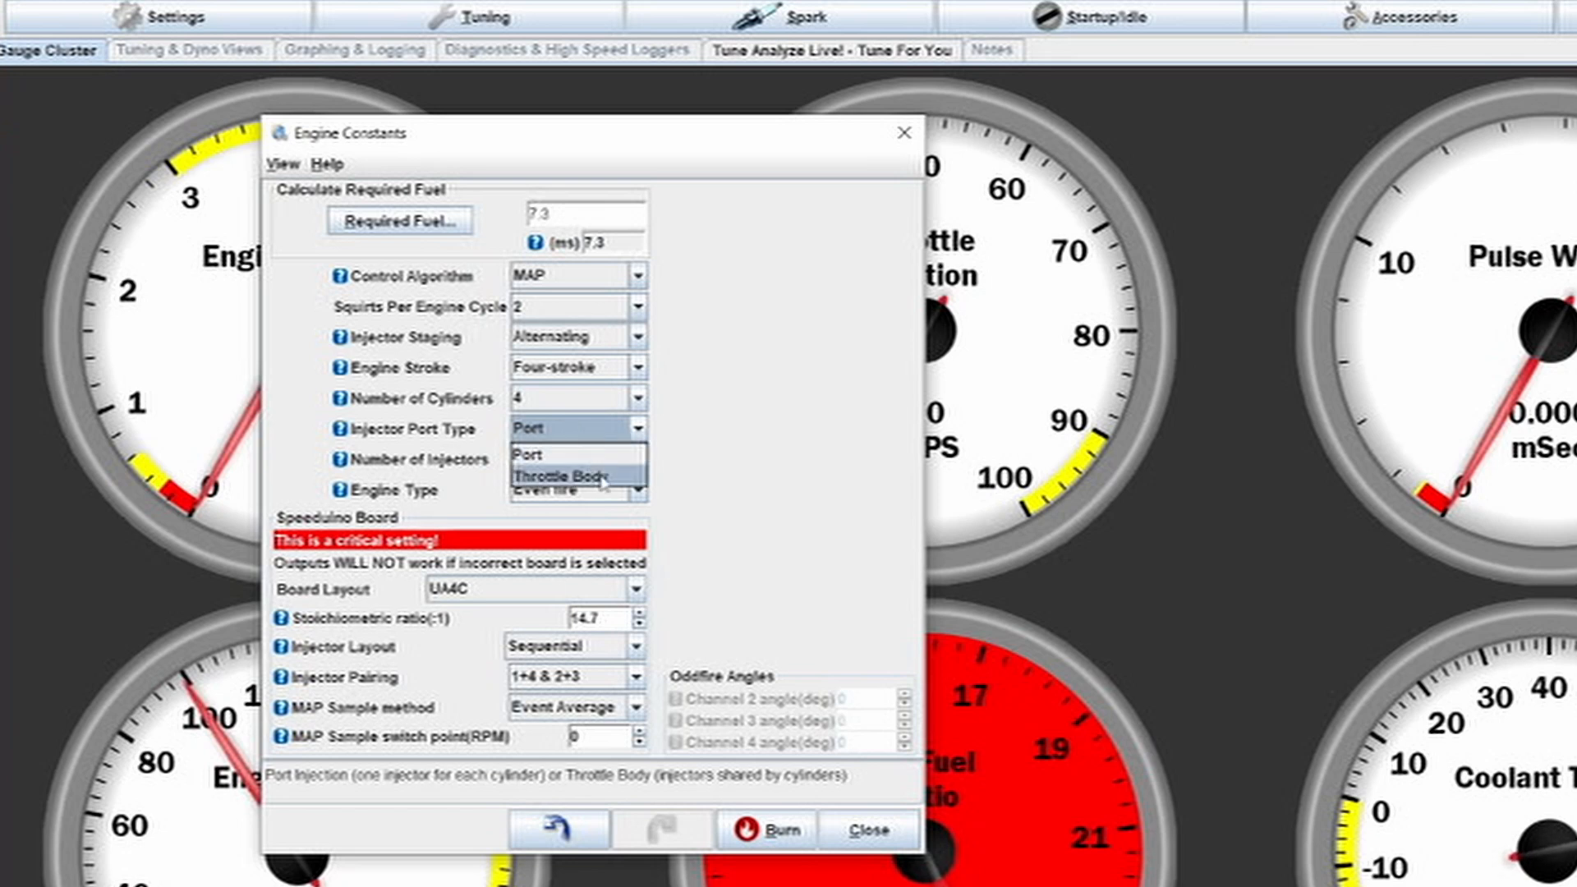
left_click(726, 461)
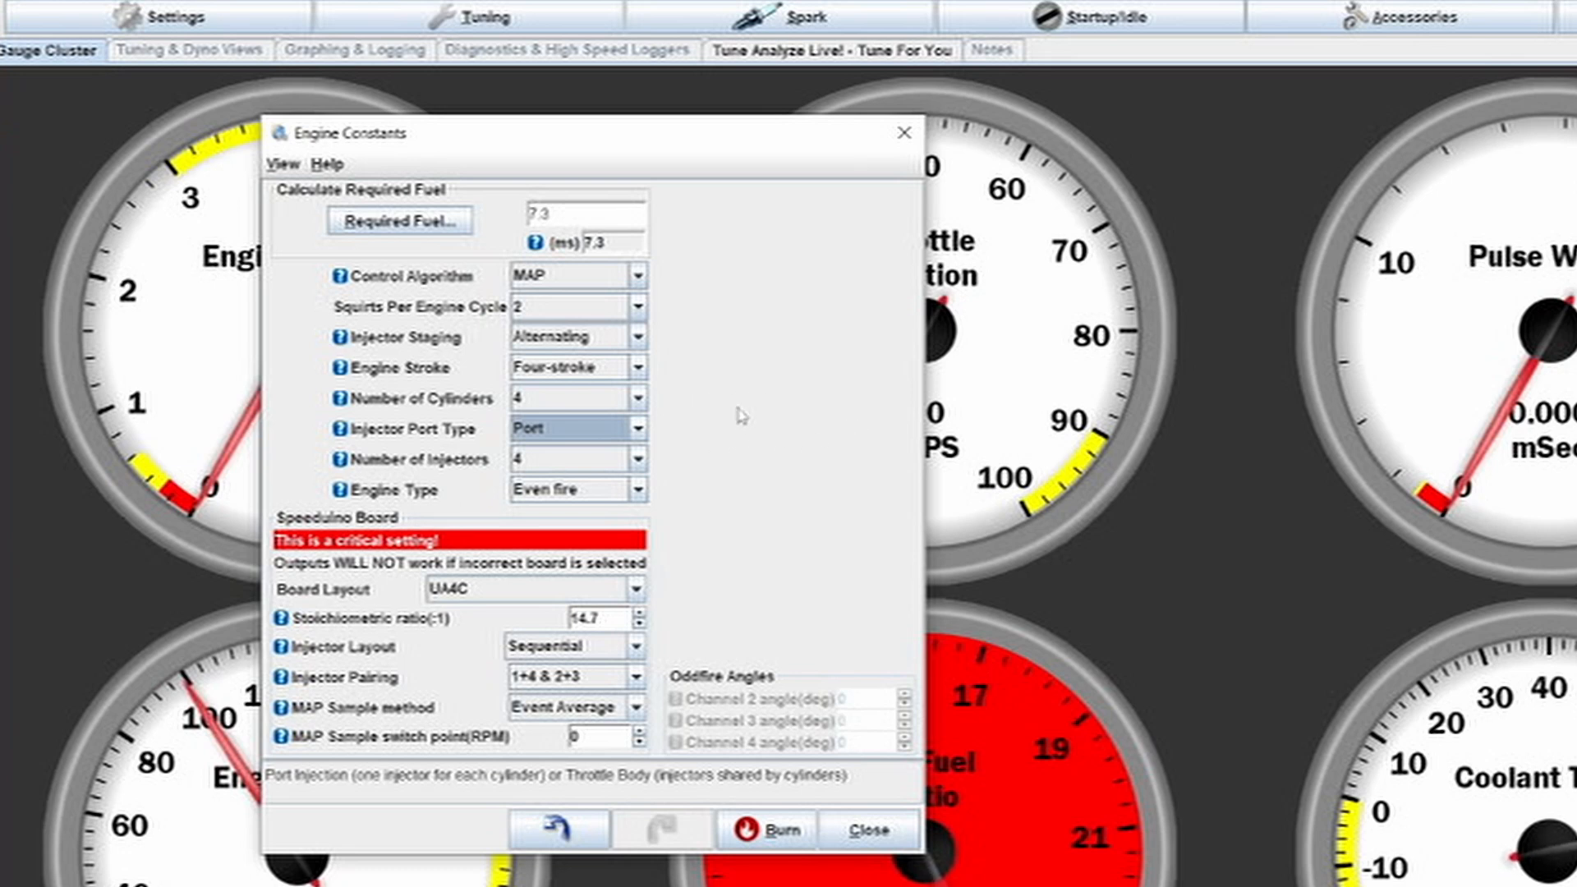
left_click(639, 431)
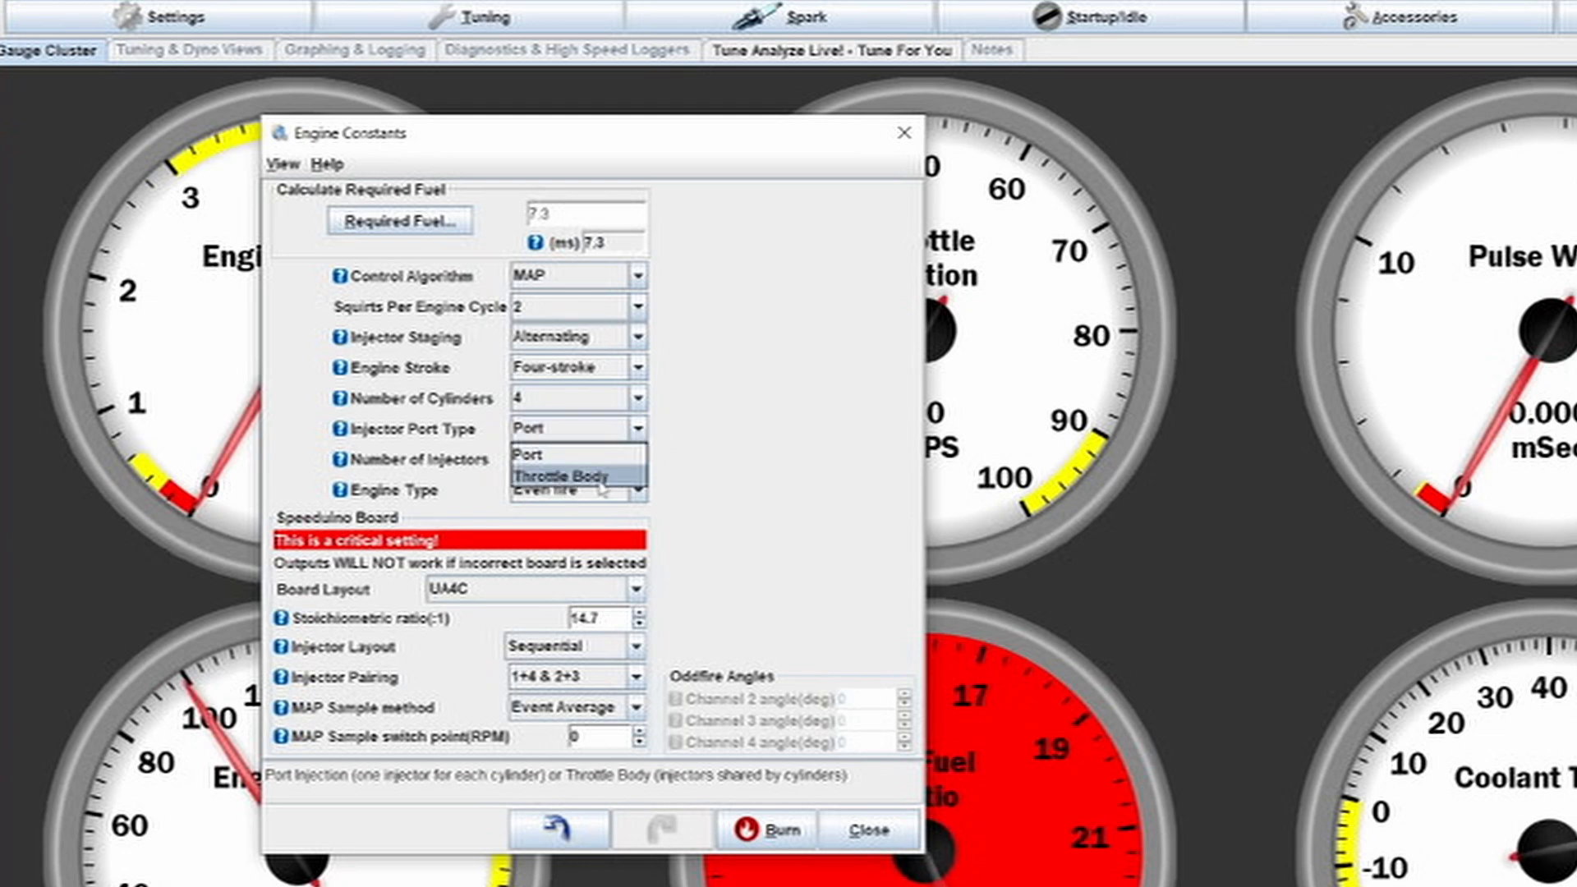
left_click(733, 474)
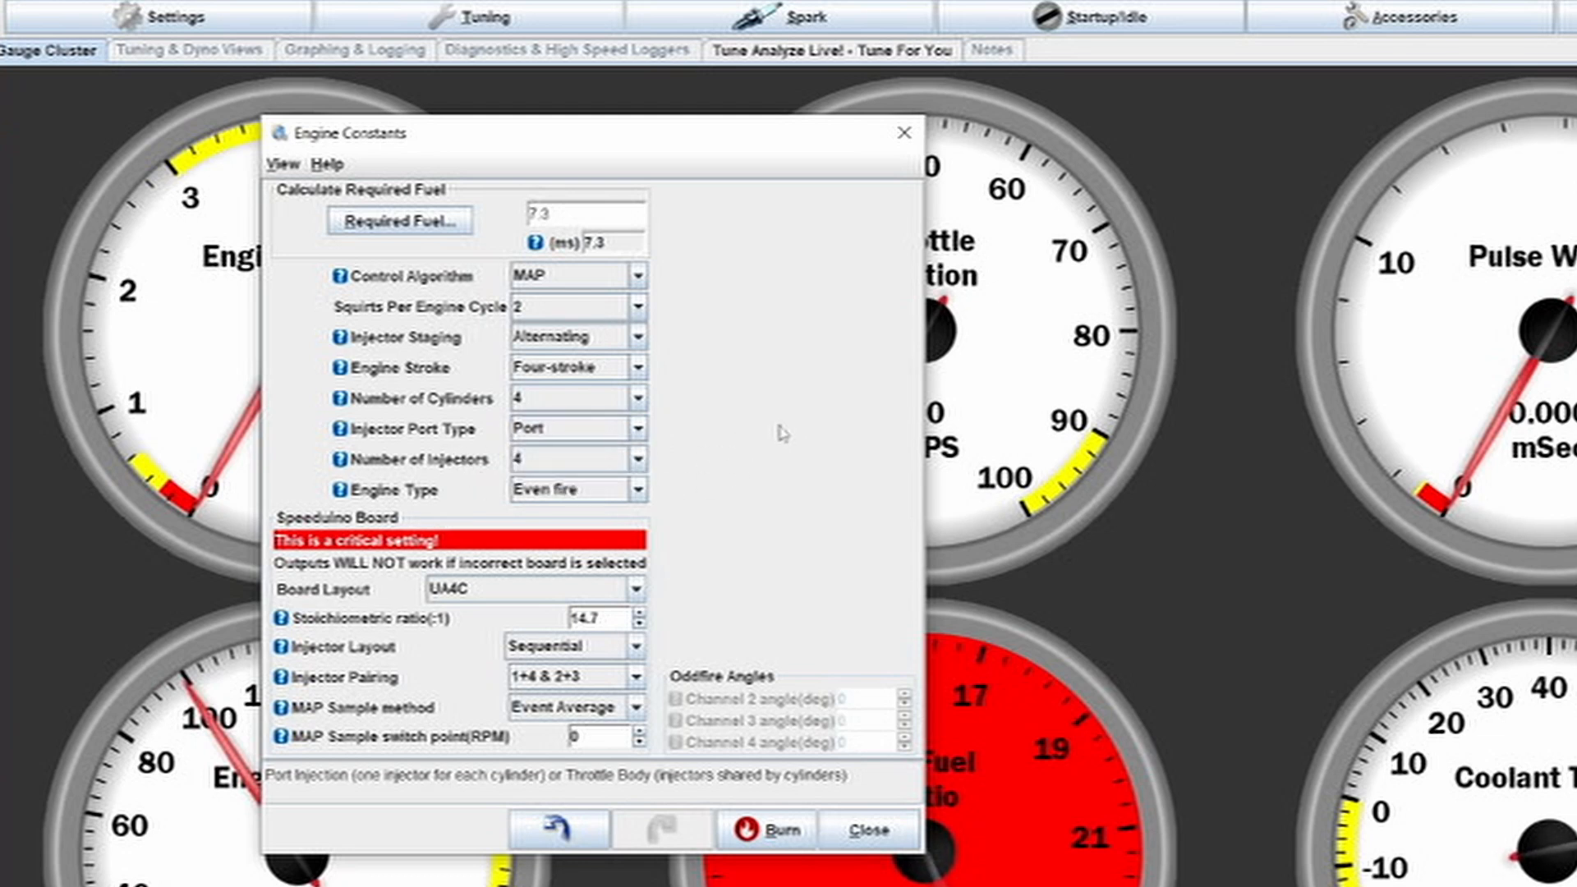
Choose 4 as the number of injectors in the engine constants.
left_click(638, 459)
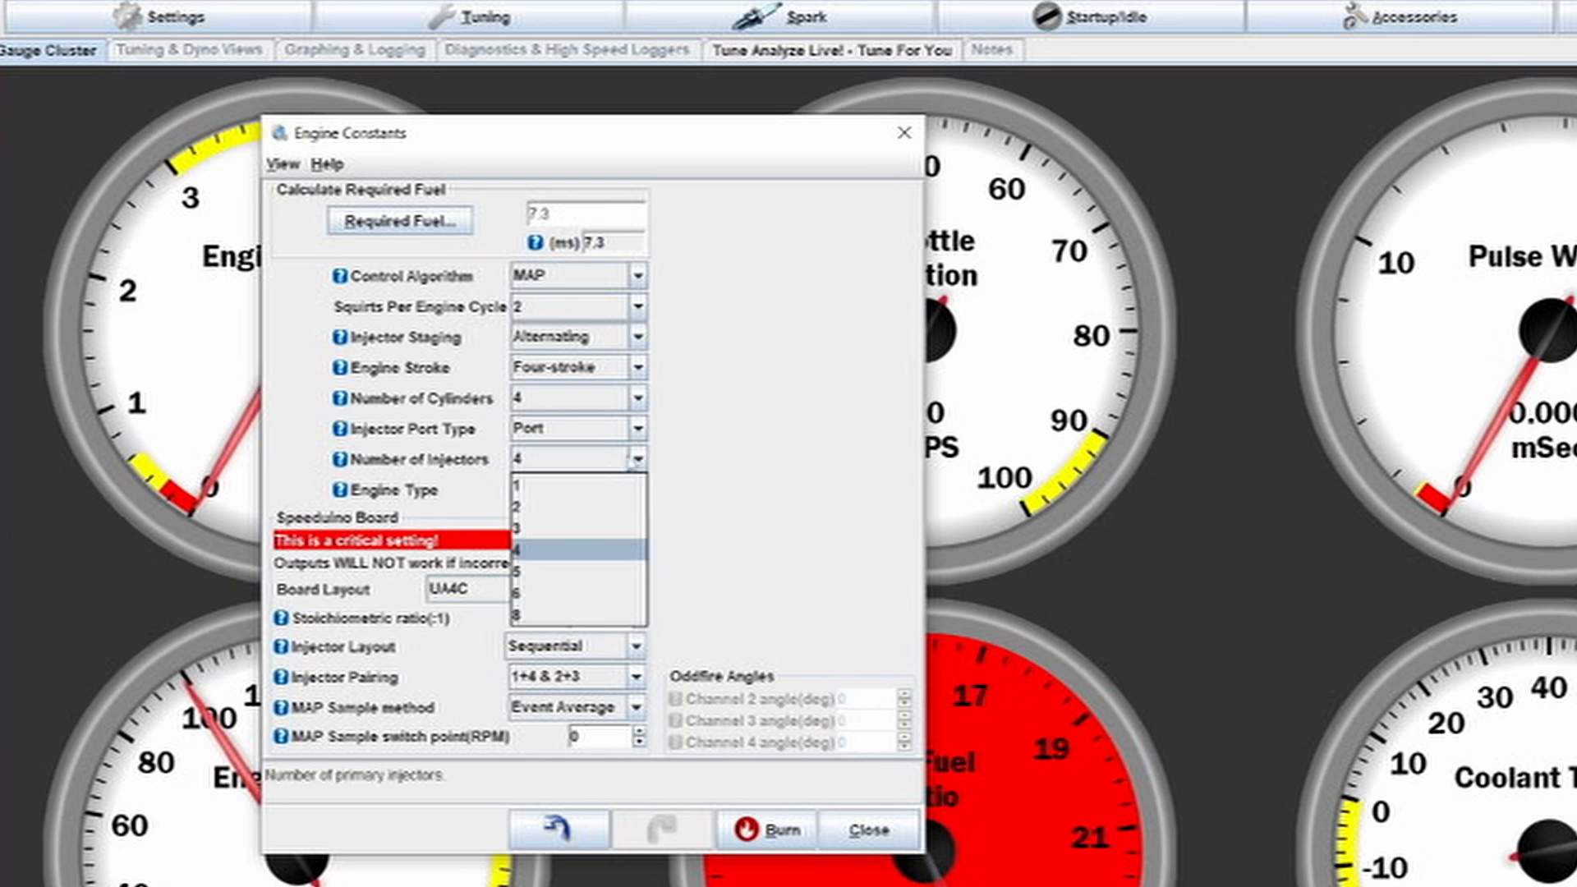
left_click(684, 459)
double_click(637, 434)
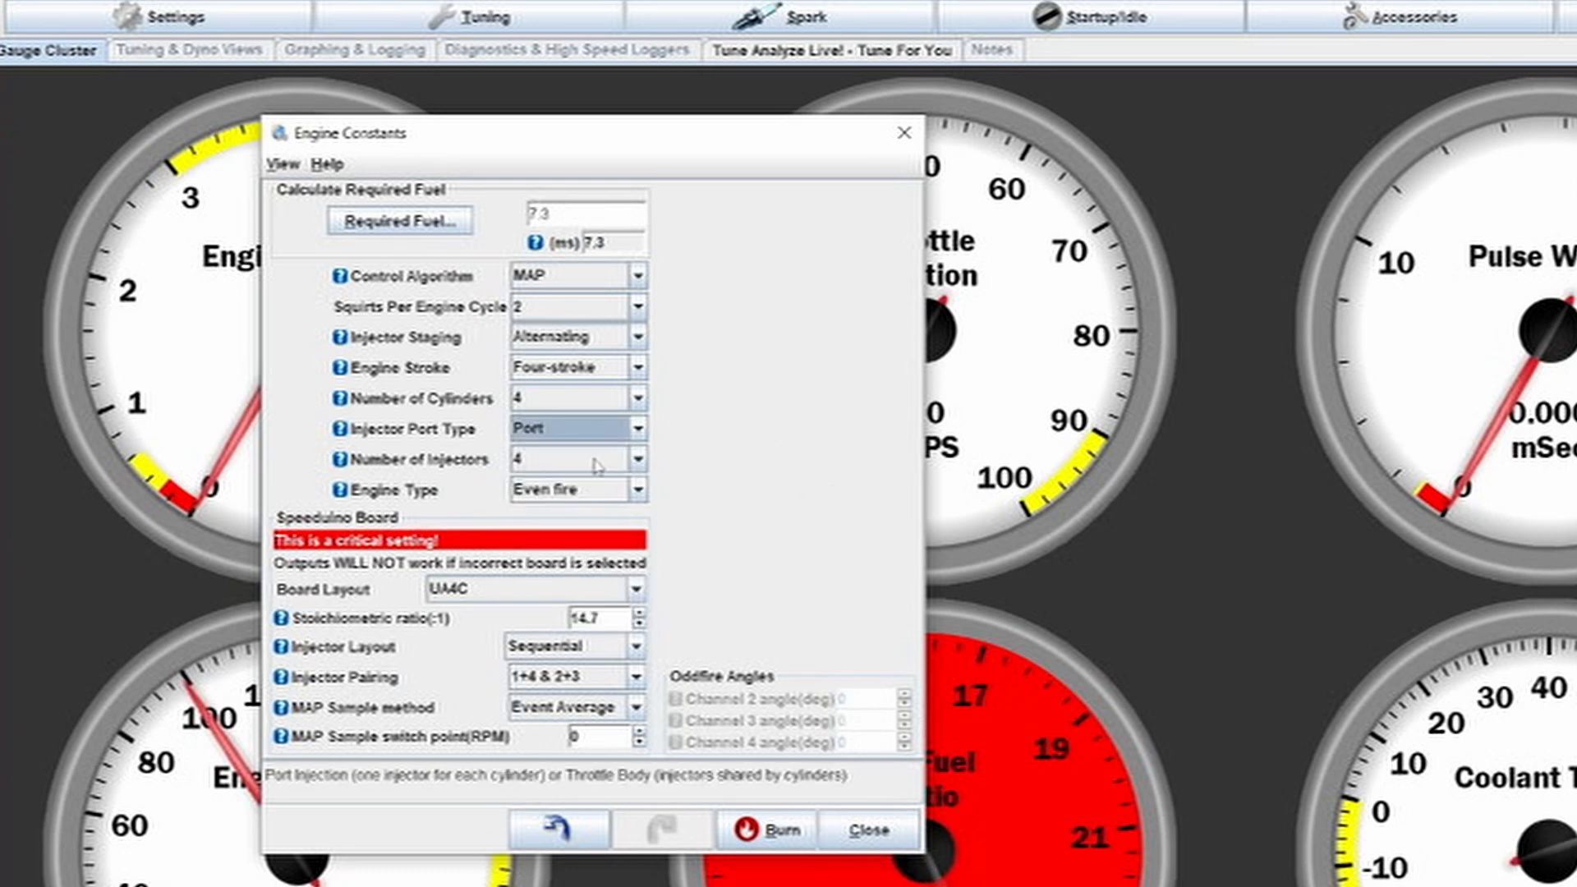
left_click(638, 459)
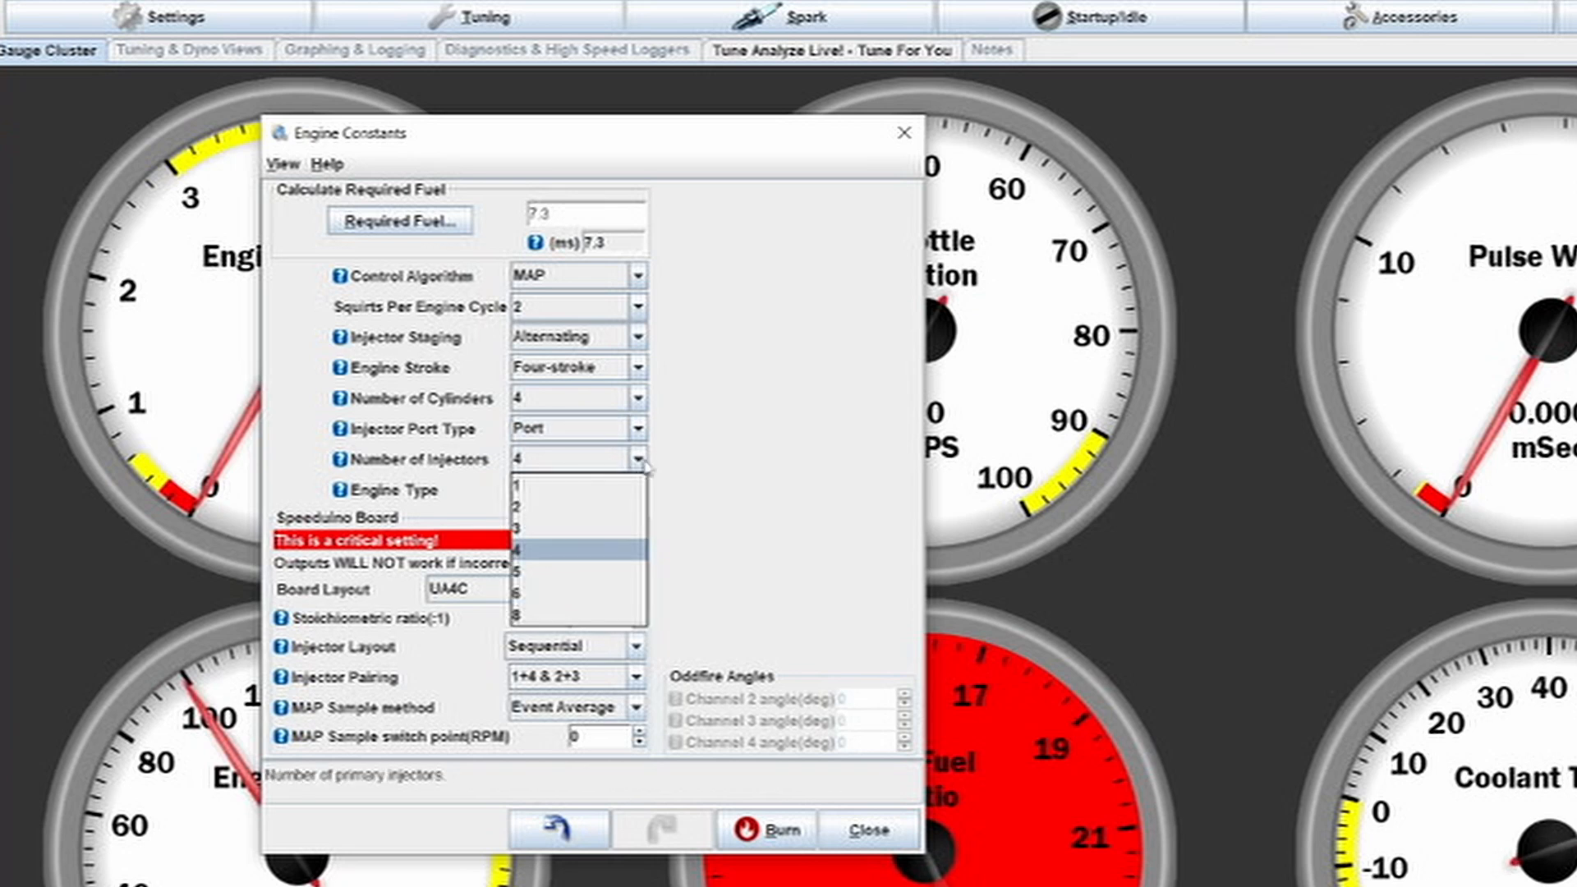
left_click(641, 462)
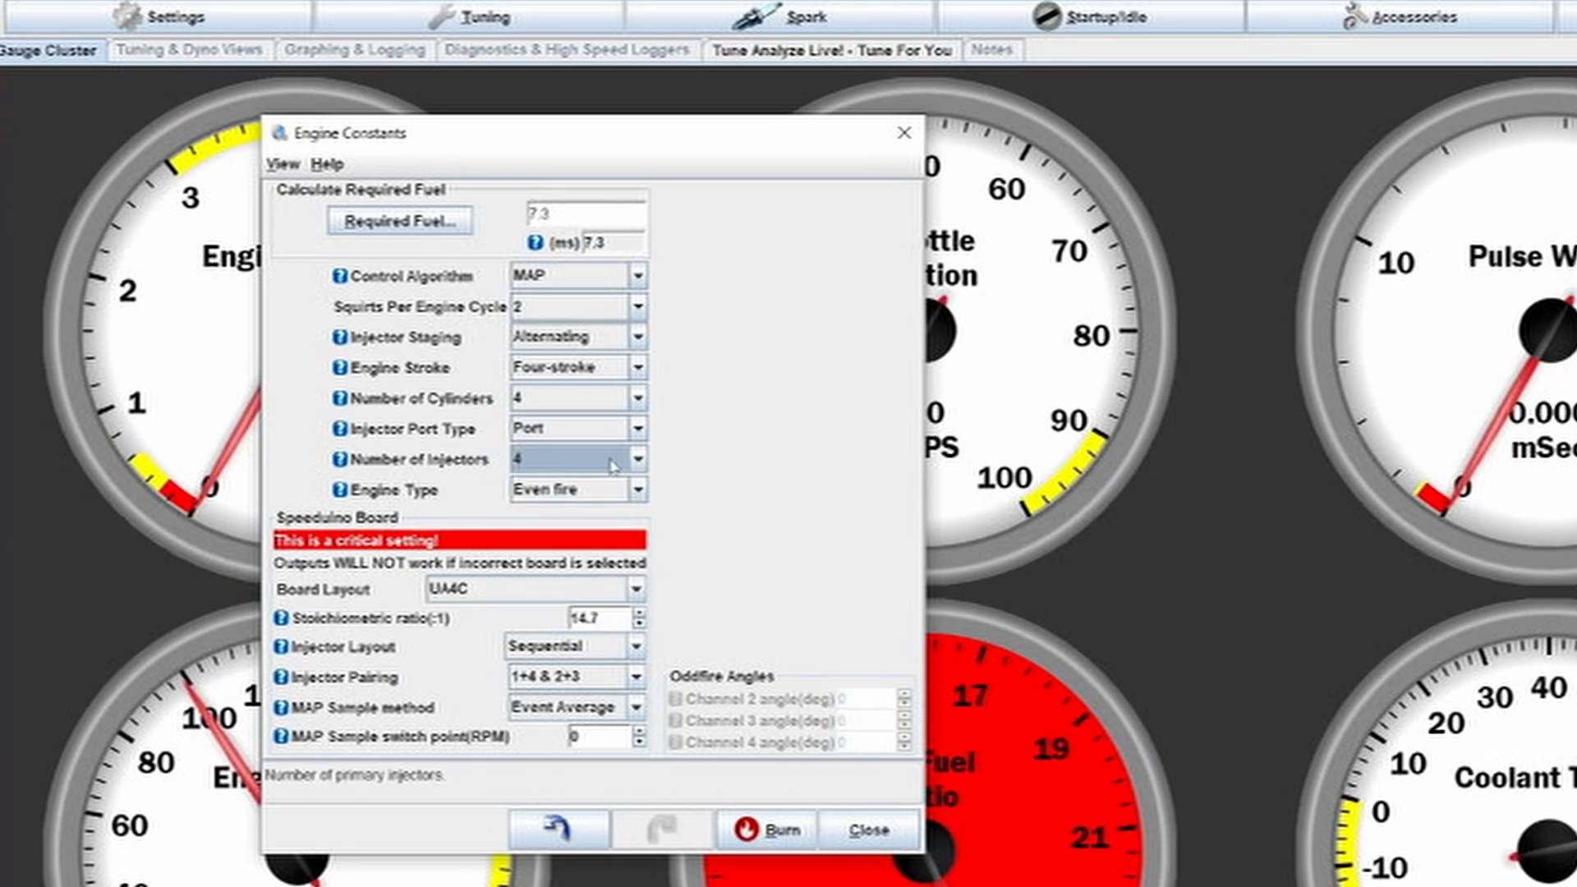
left_click(613, 468)
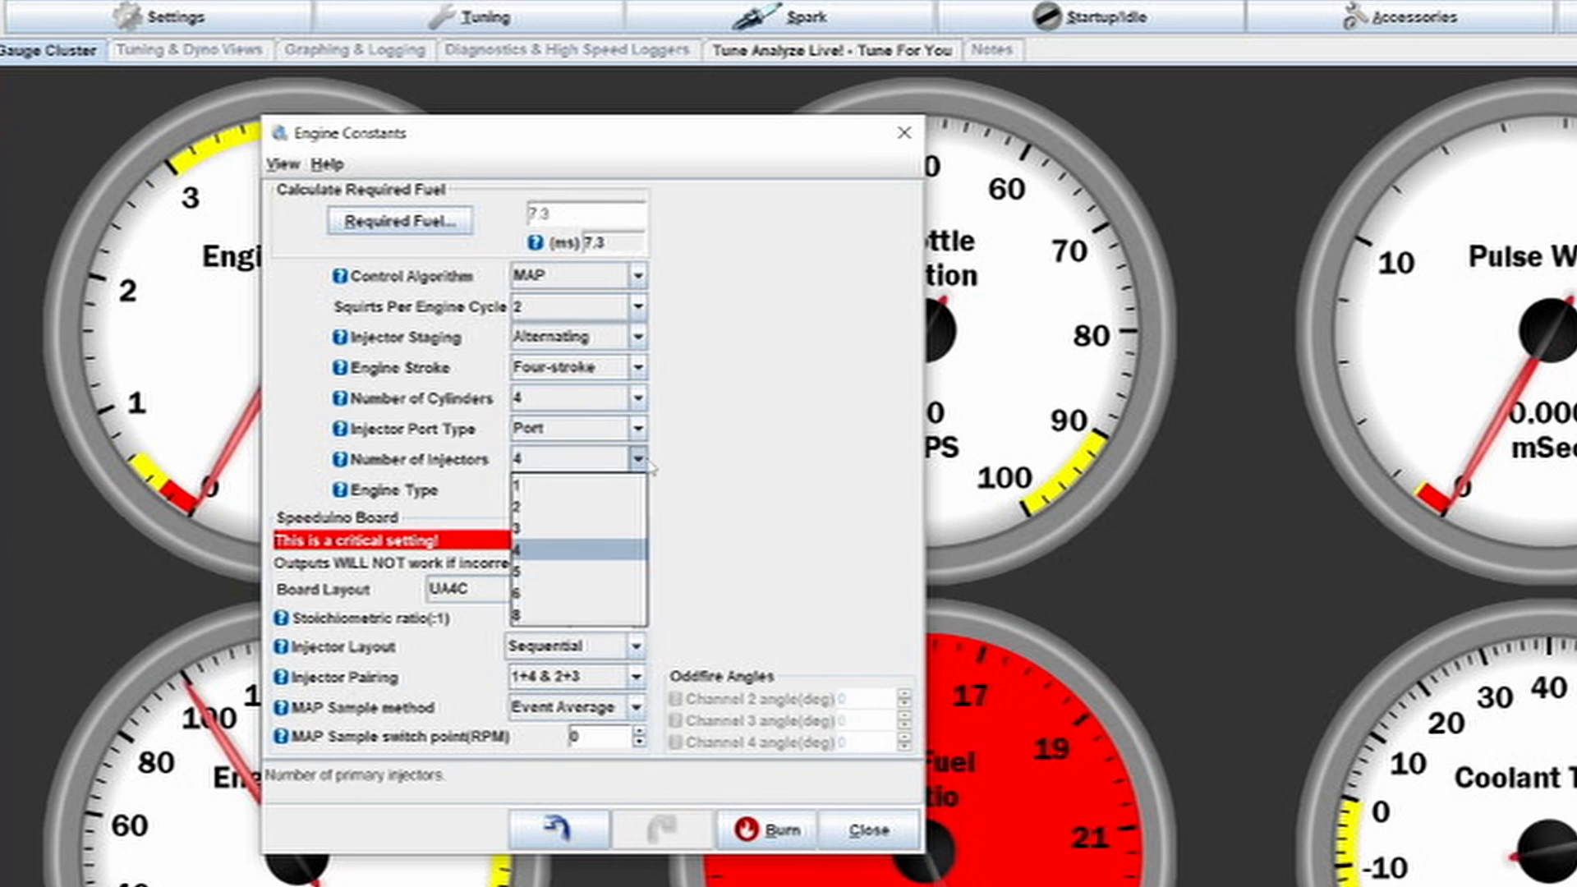
left_click(611, 549)
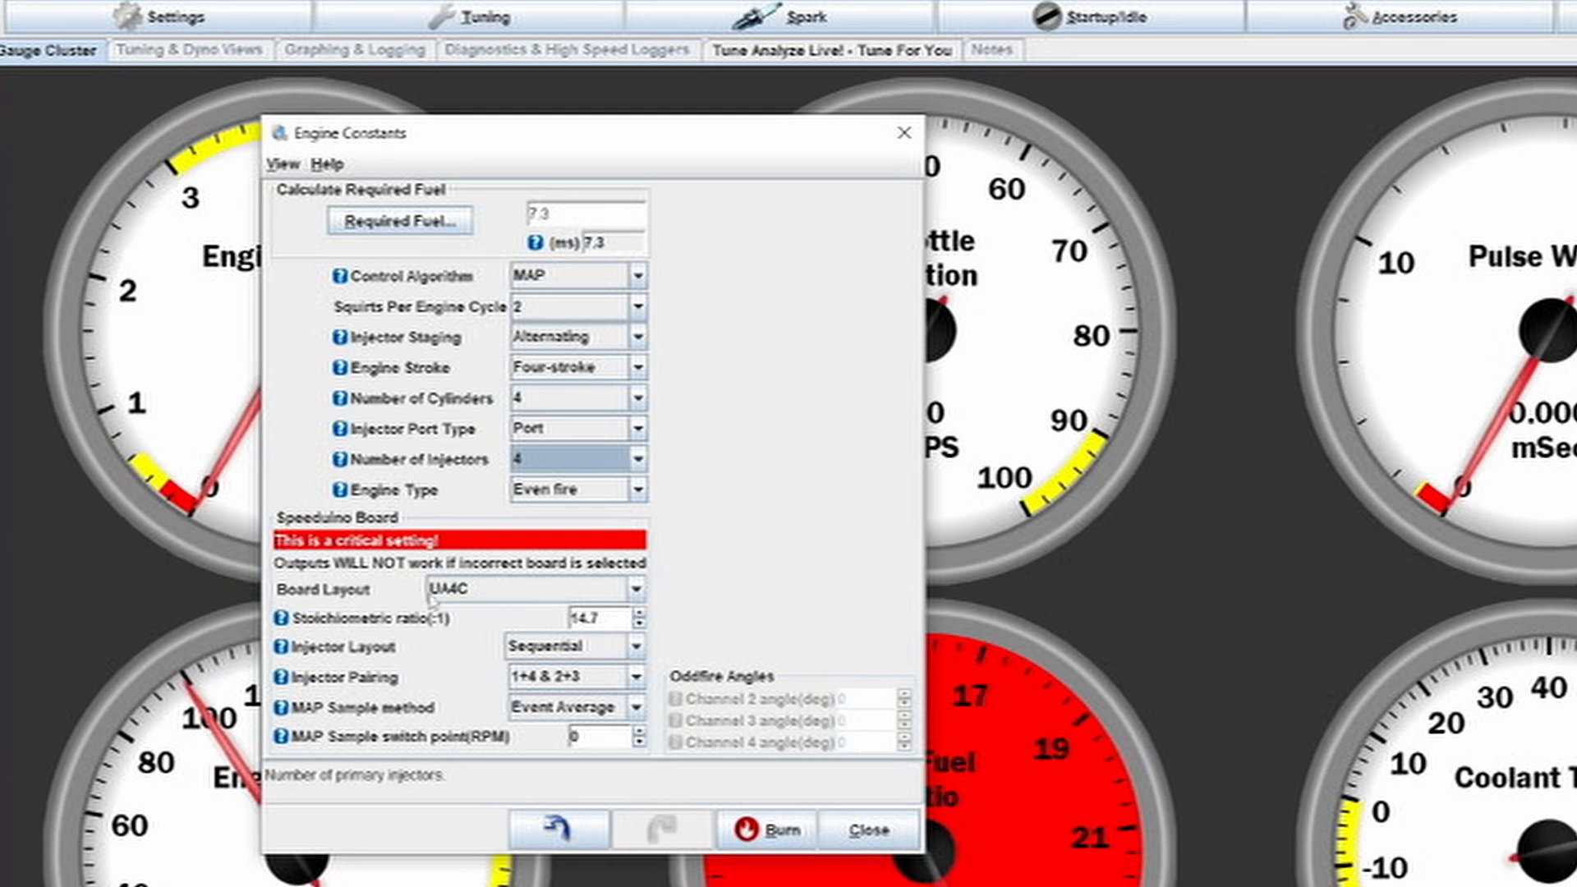
Examine the full list of Board Layout options, from the Speeduino versions to Black STM32F407VET6, without changing the selected board.
left_click(514, 589)
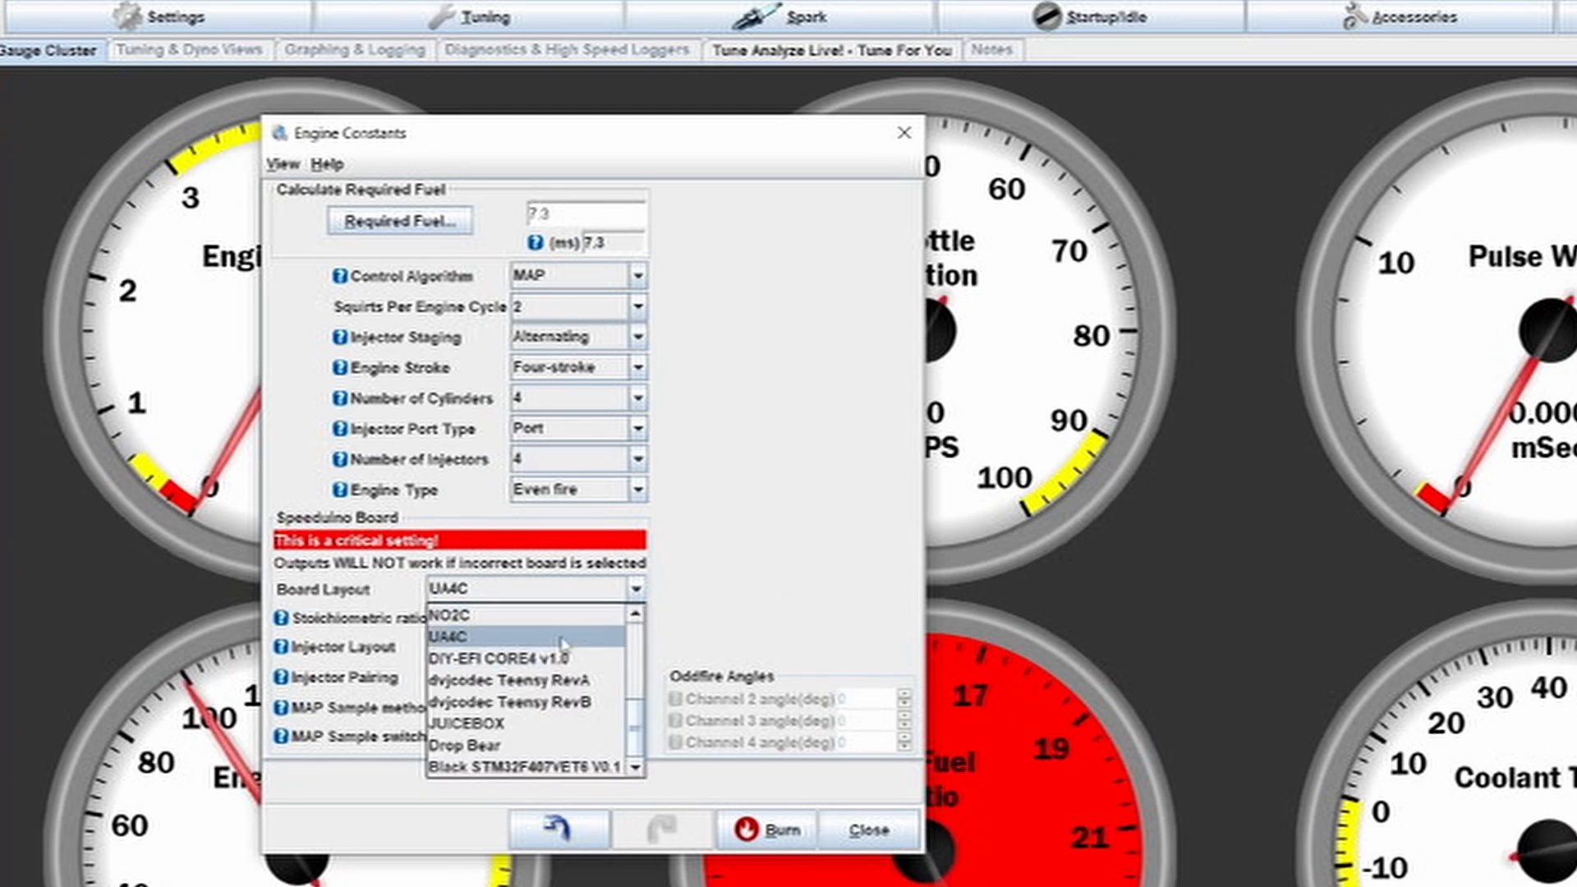
mouse_move(638, 733)
left_mouse_down()
mouse_move(639, 654)
mouse_move(639, 747)
left_mouse_up()
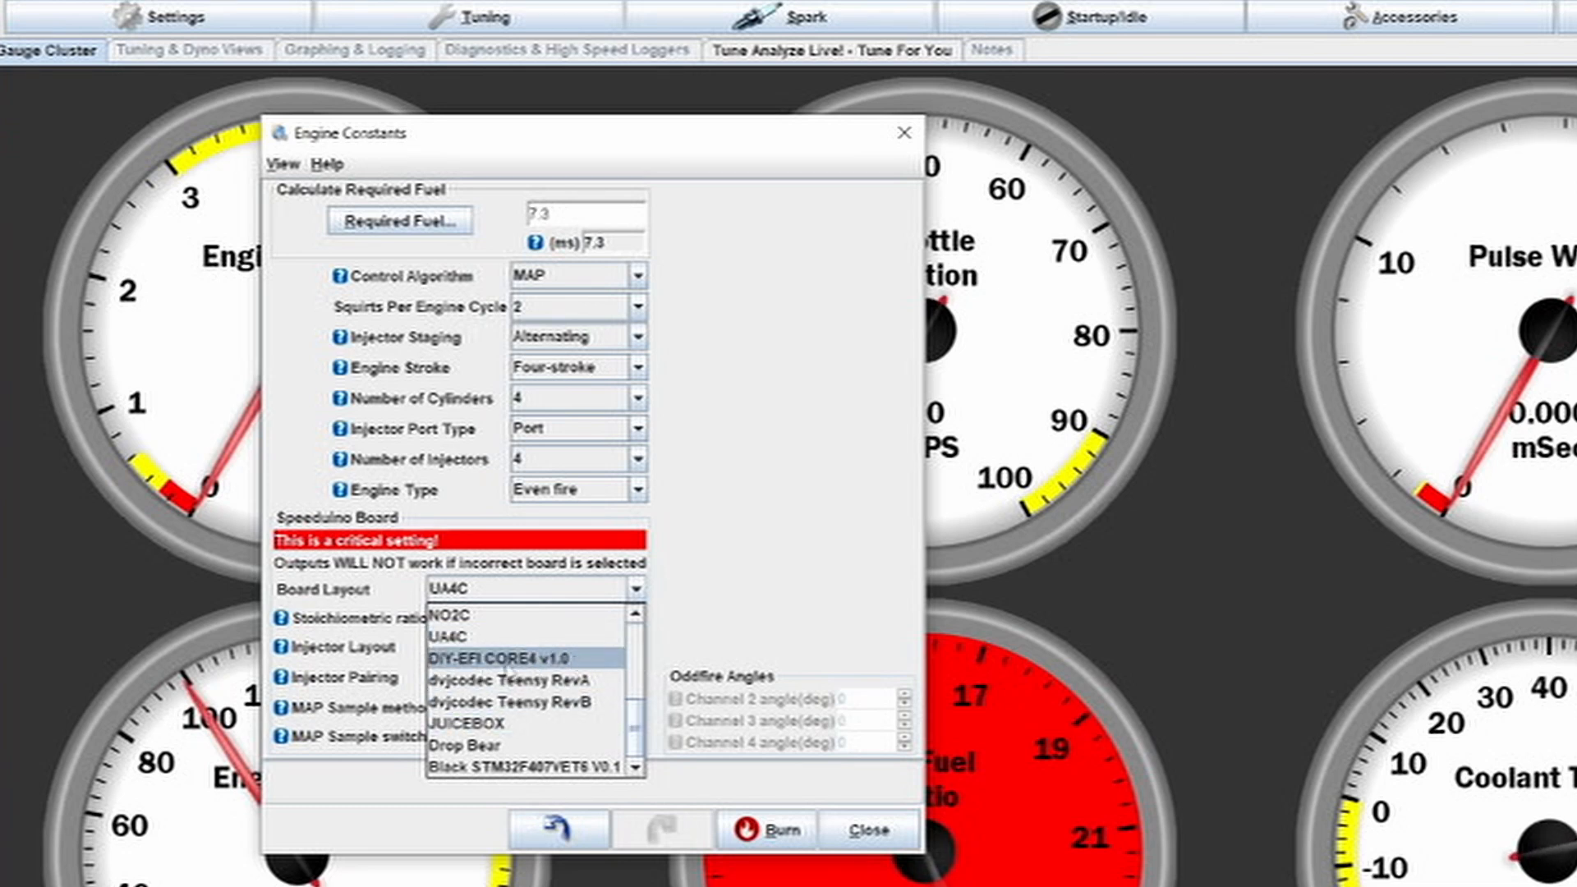
scroll(639, 721, "up", 1)
scroll(639, 721, "up", 1)
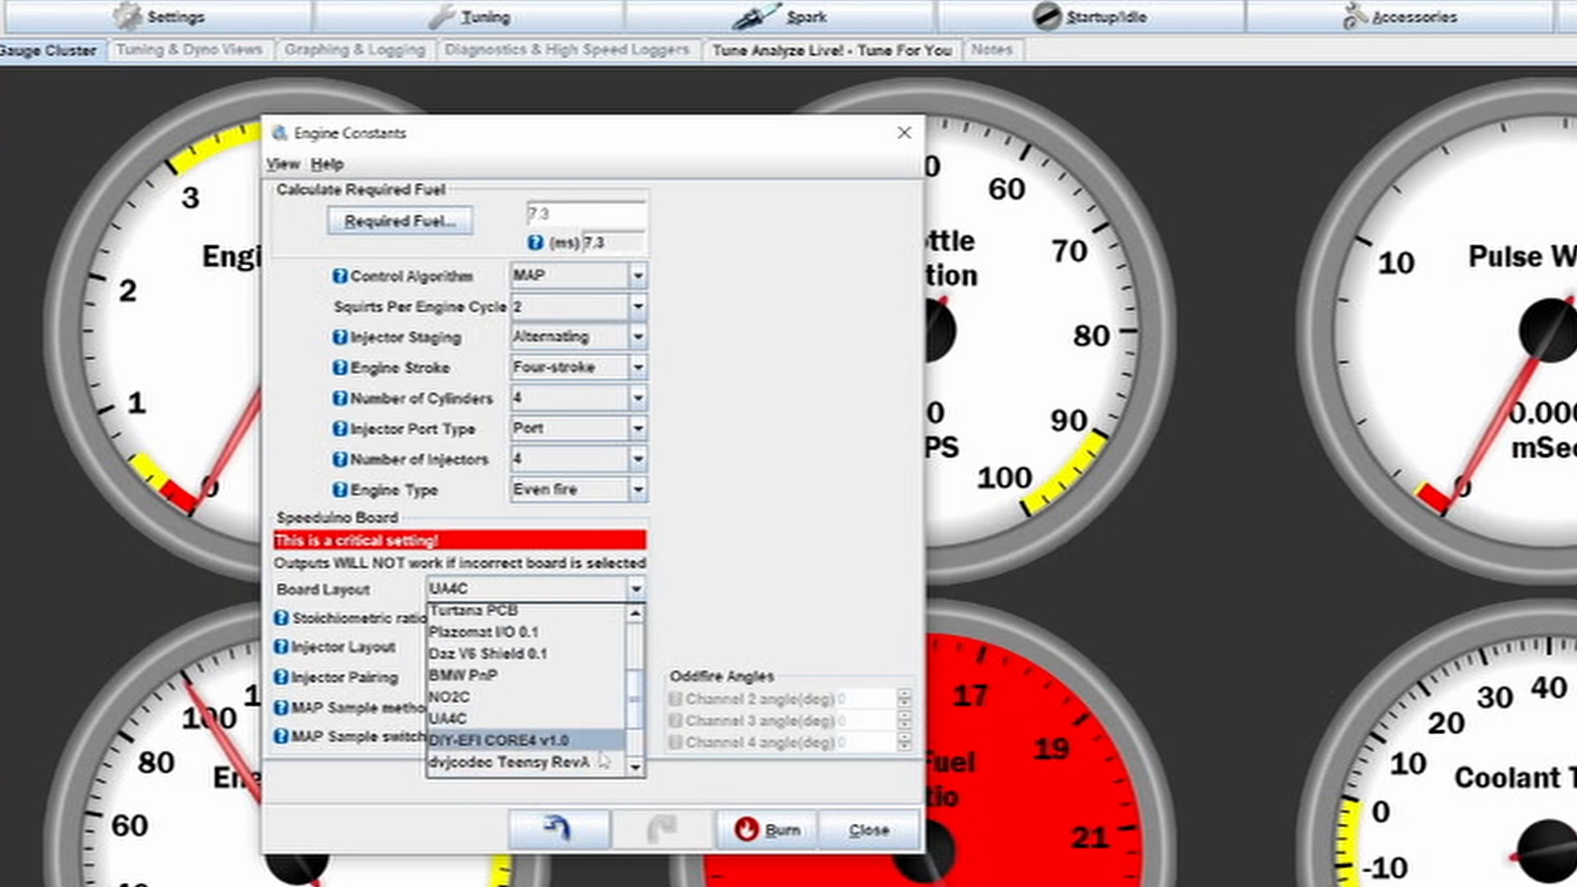
scroll(633, 705, "up", 2)
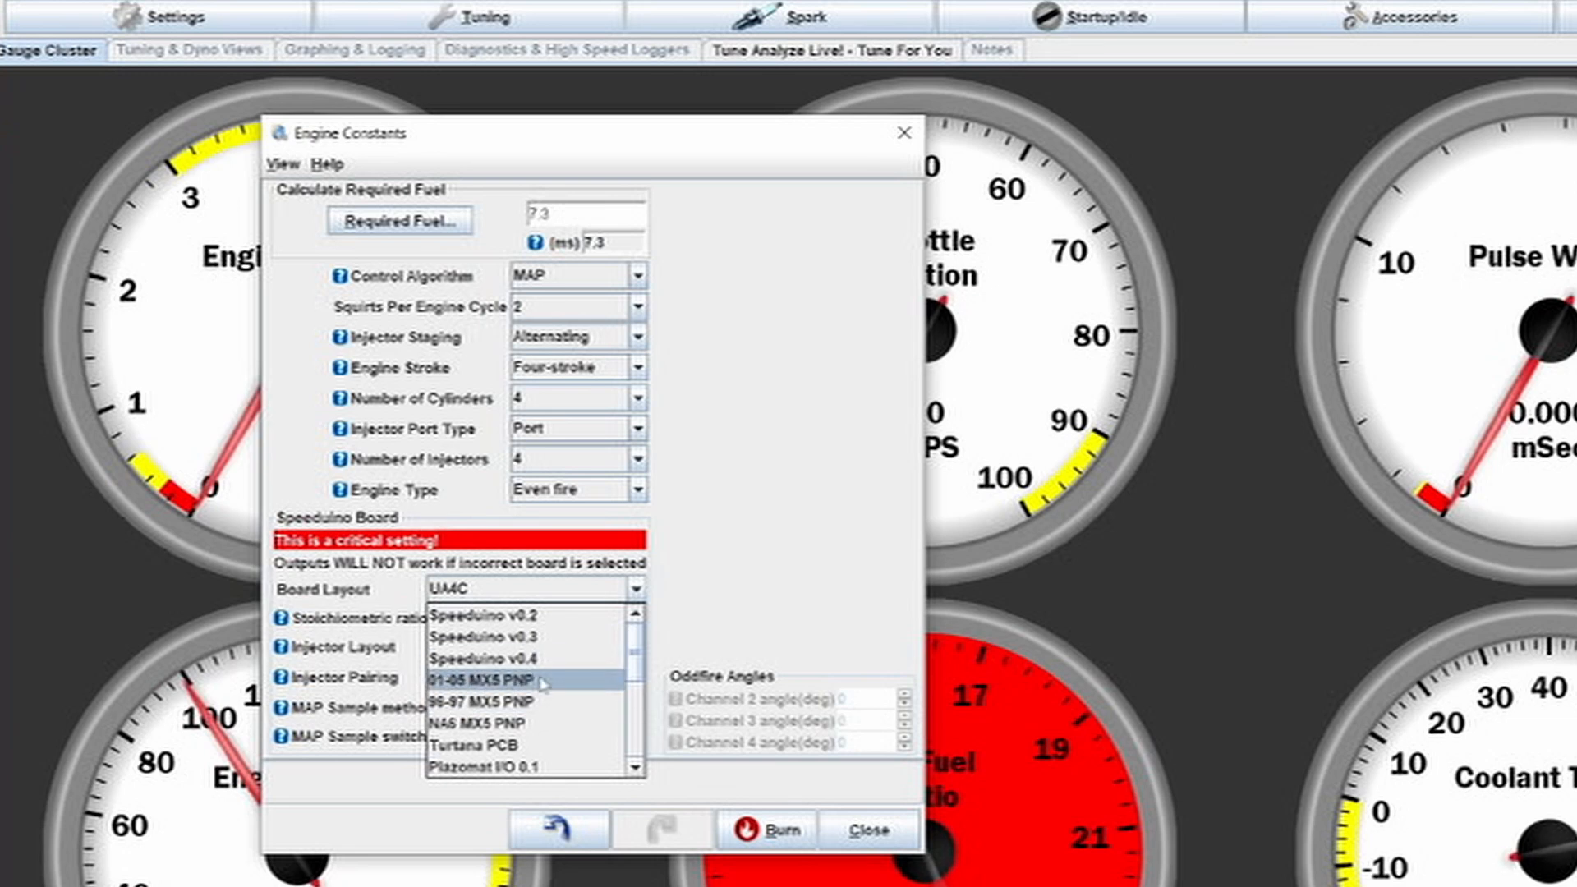
left_click_drag(636, 655, 628, 747)
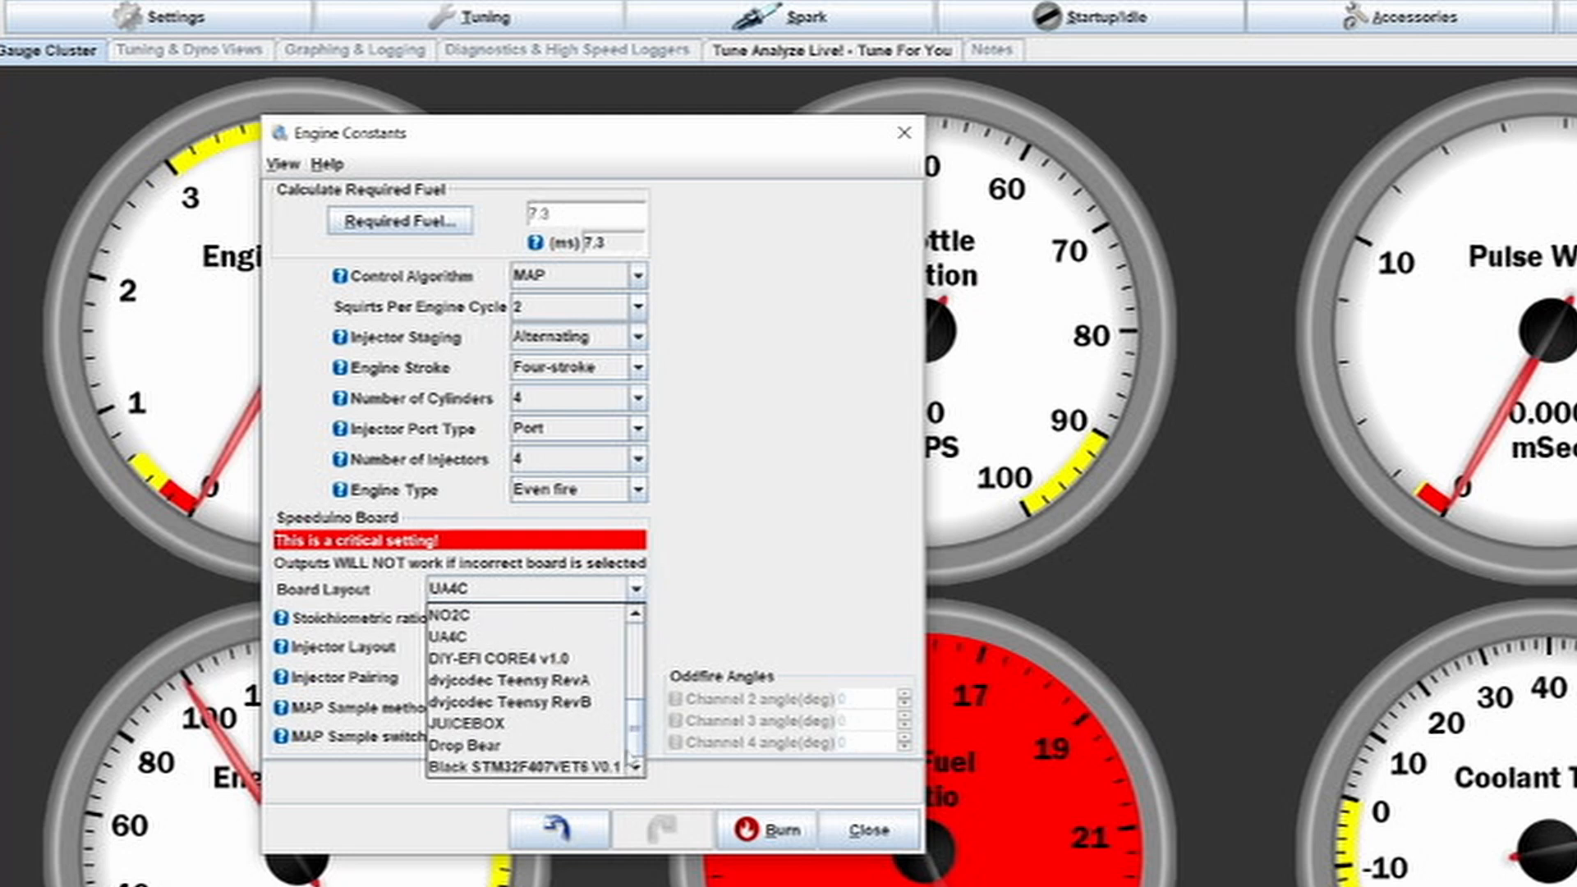
left_click(637, 589)
left_click(637, 589)
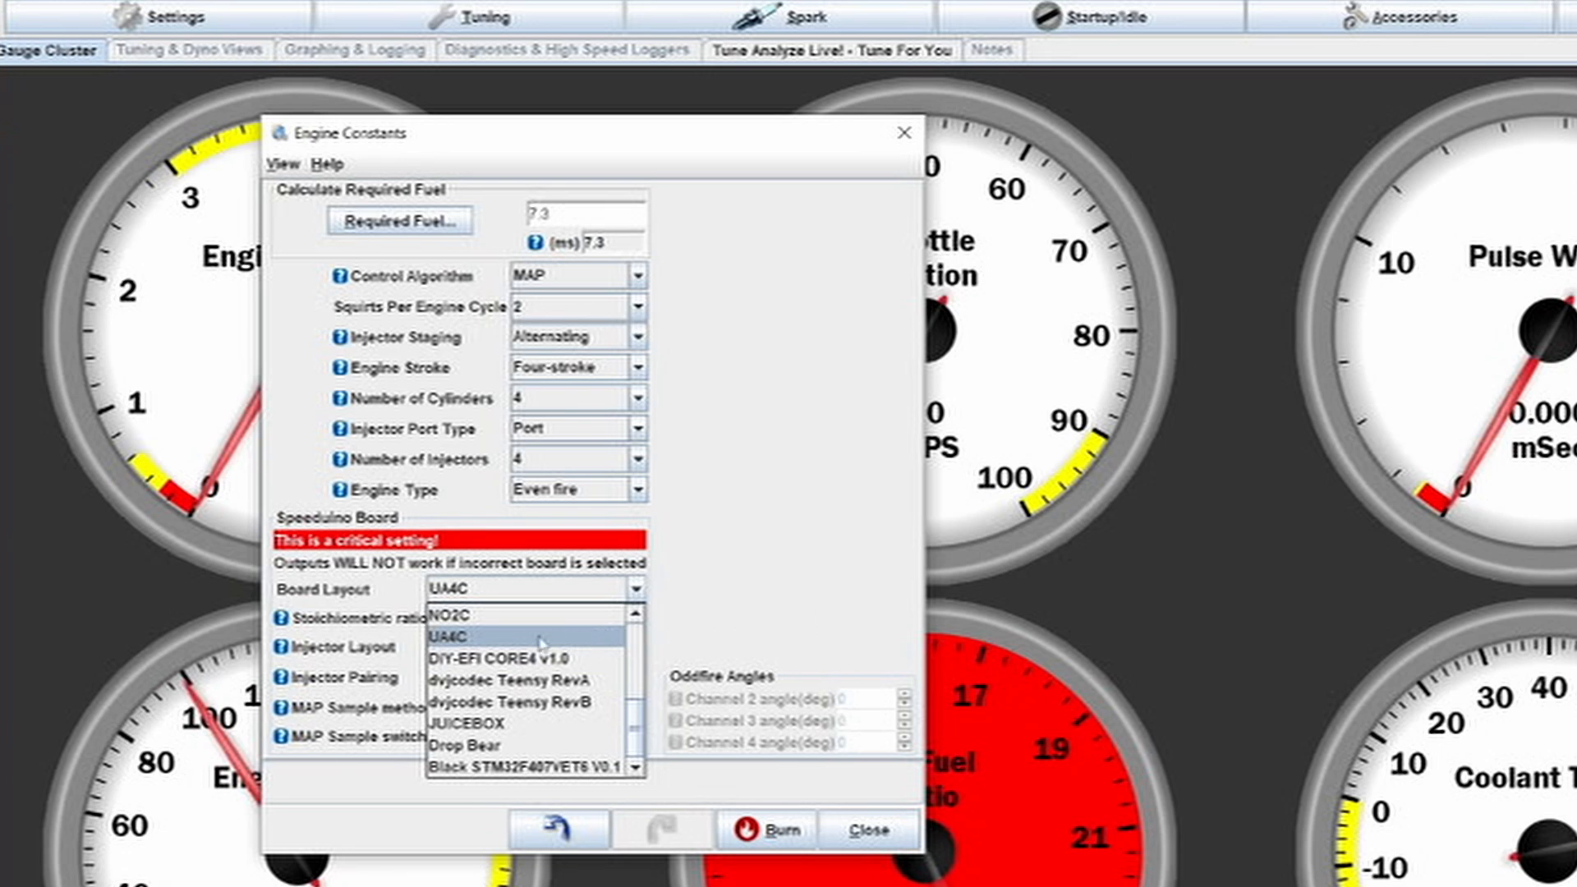
left_click(780, 634)
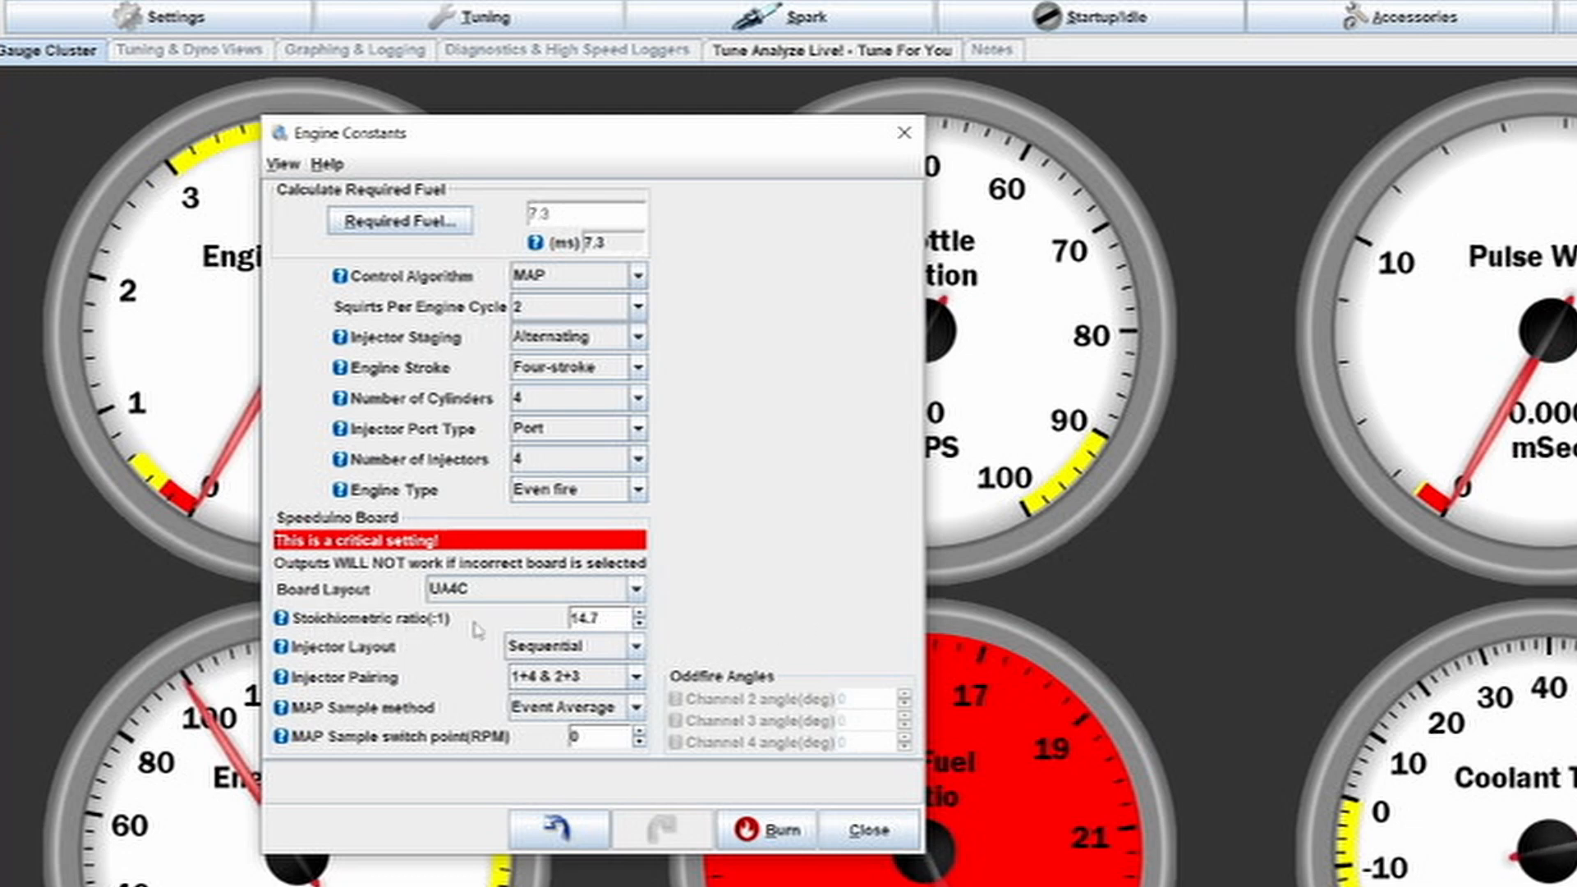
Compare the air-fuel ratio in the Required Fuel Calculator with the stoichiometric ratio field of the engine constants.
left_click(441, 236)
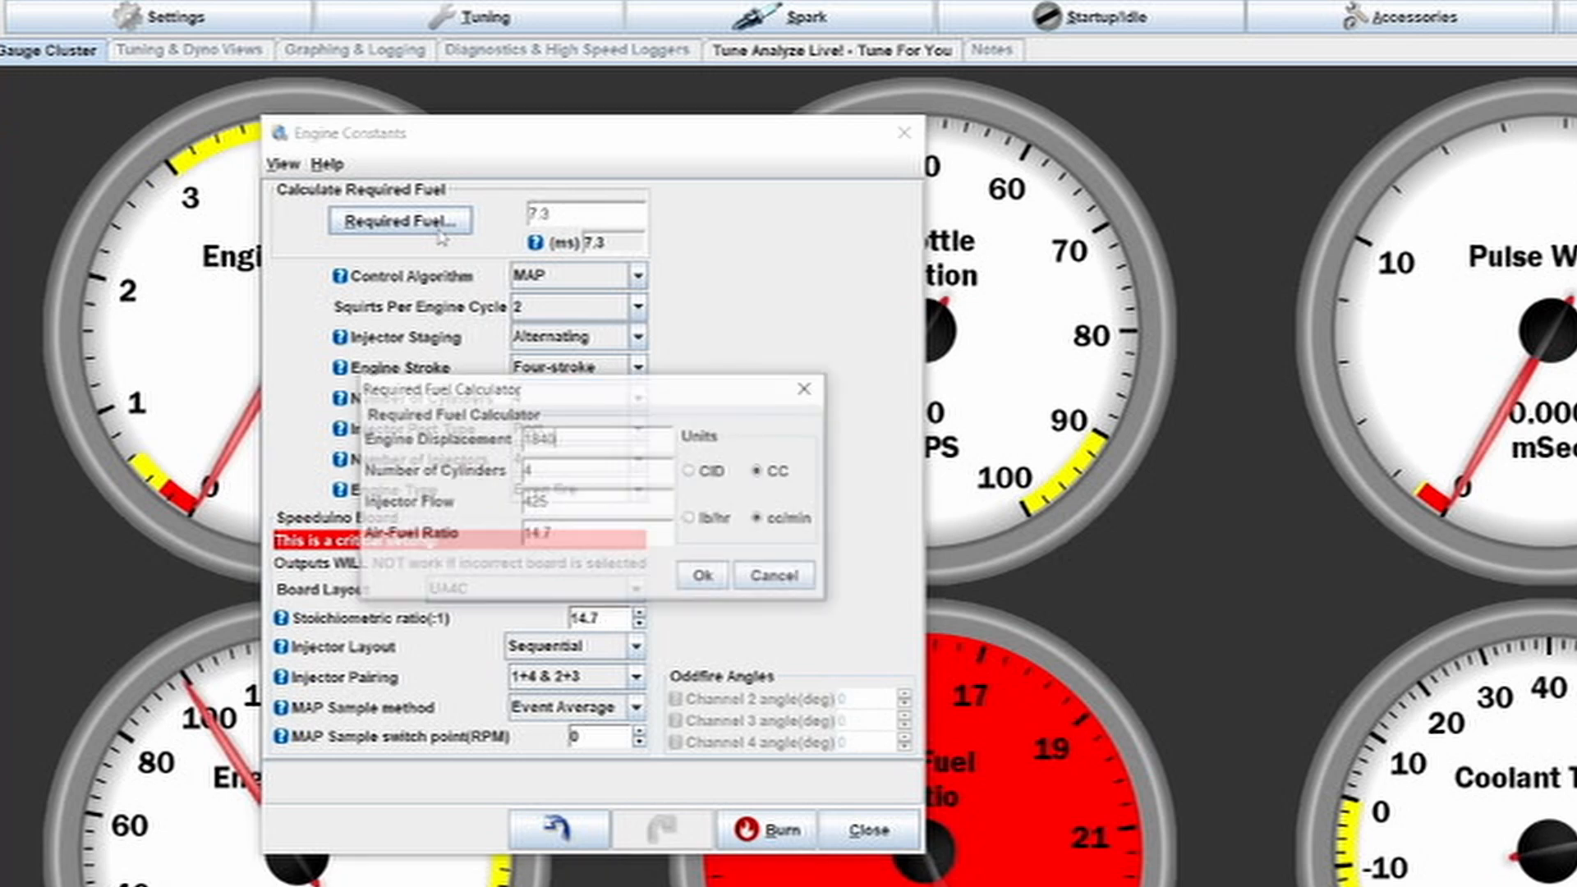
left_click(804, 389)
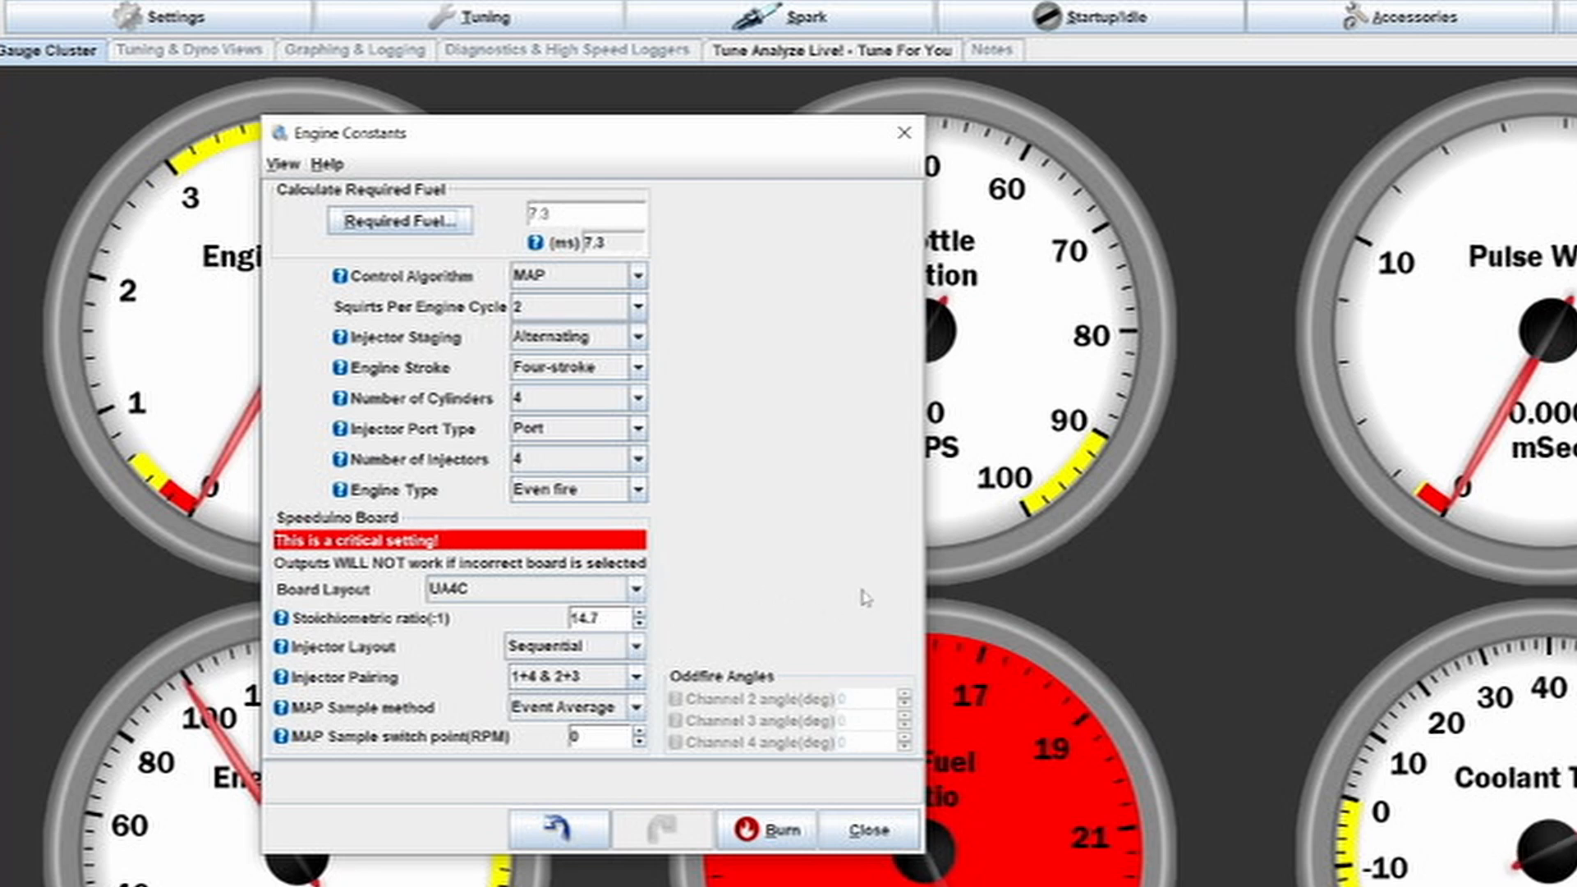
left_click(619, 621)
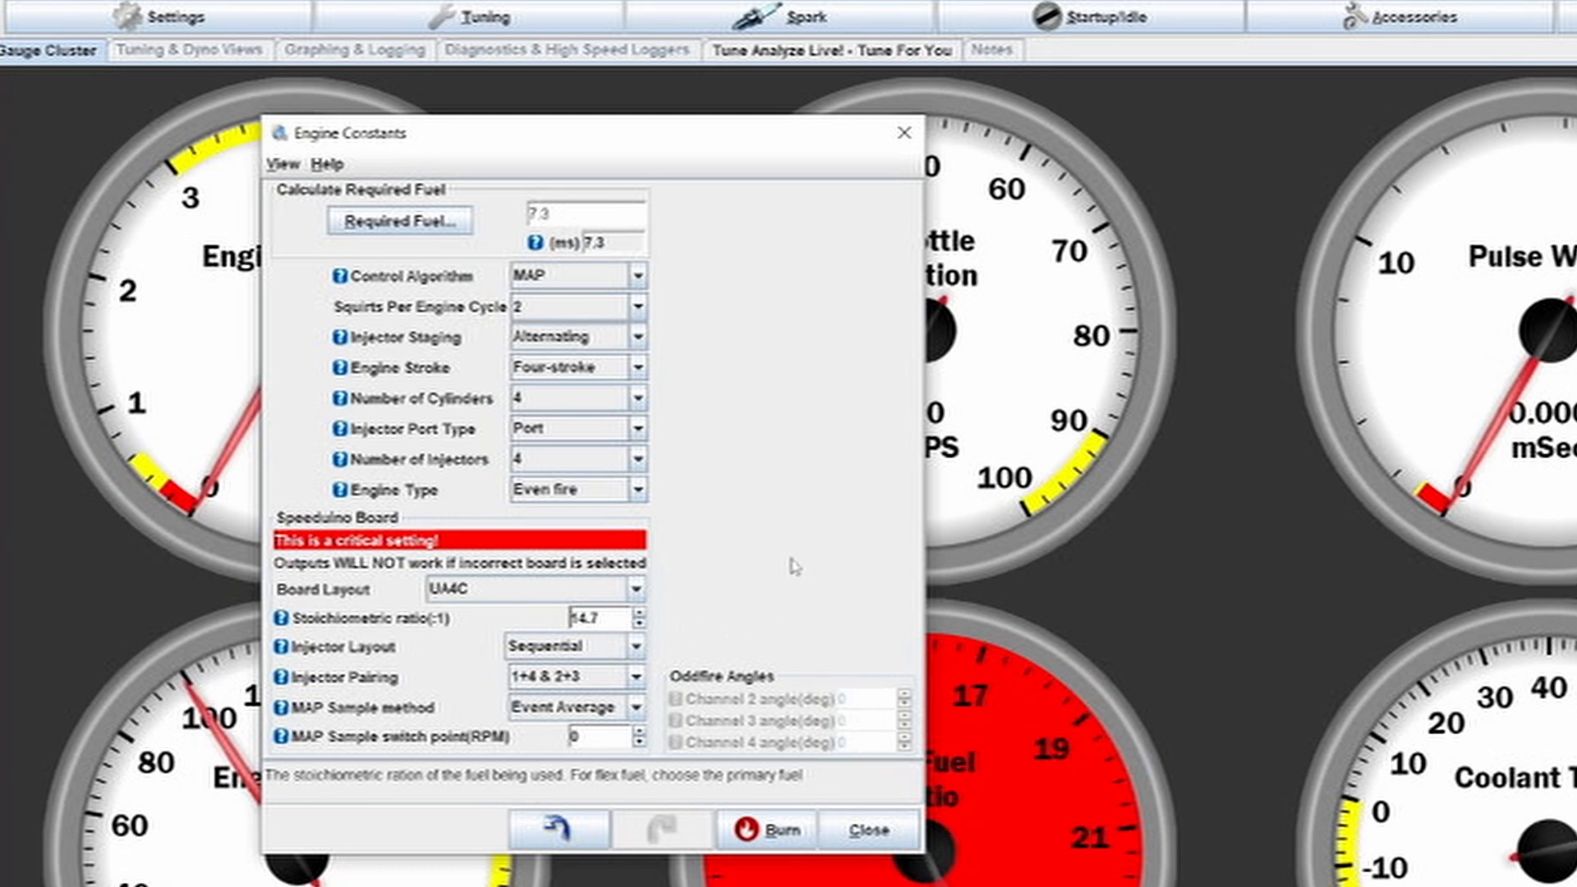
left_click_drag(602, 614, 572, 609)
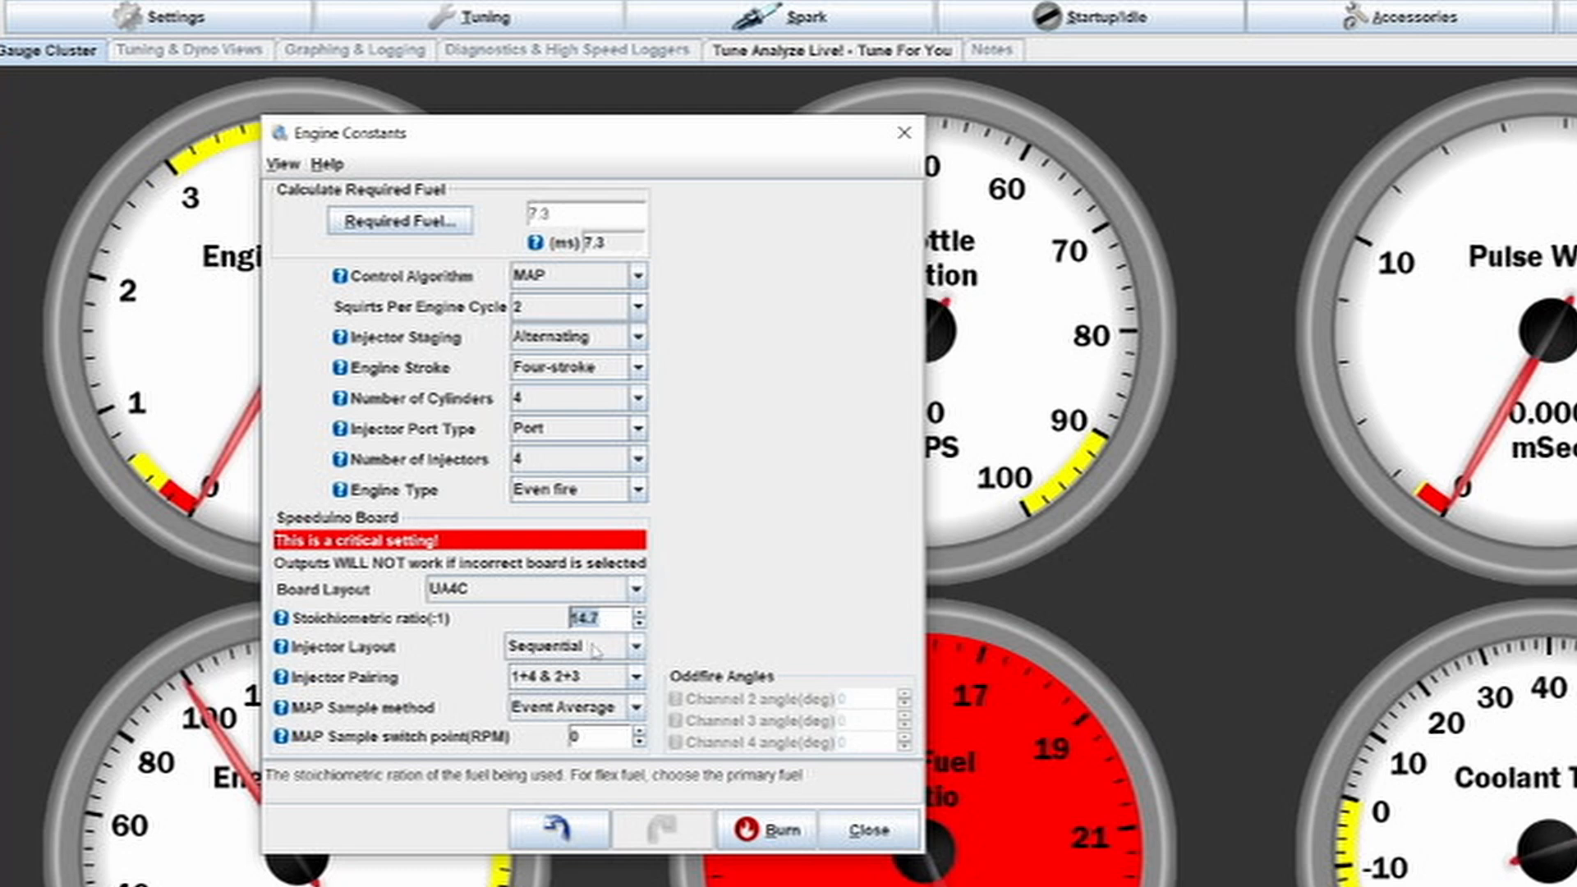
Review the Injector Layout options Paired, Semi-Sequential and Sequential, and the two Injector Pairing options, without changing either setting.
left_click(635, 648)
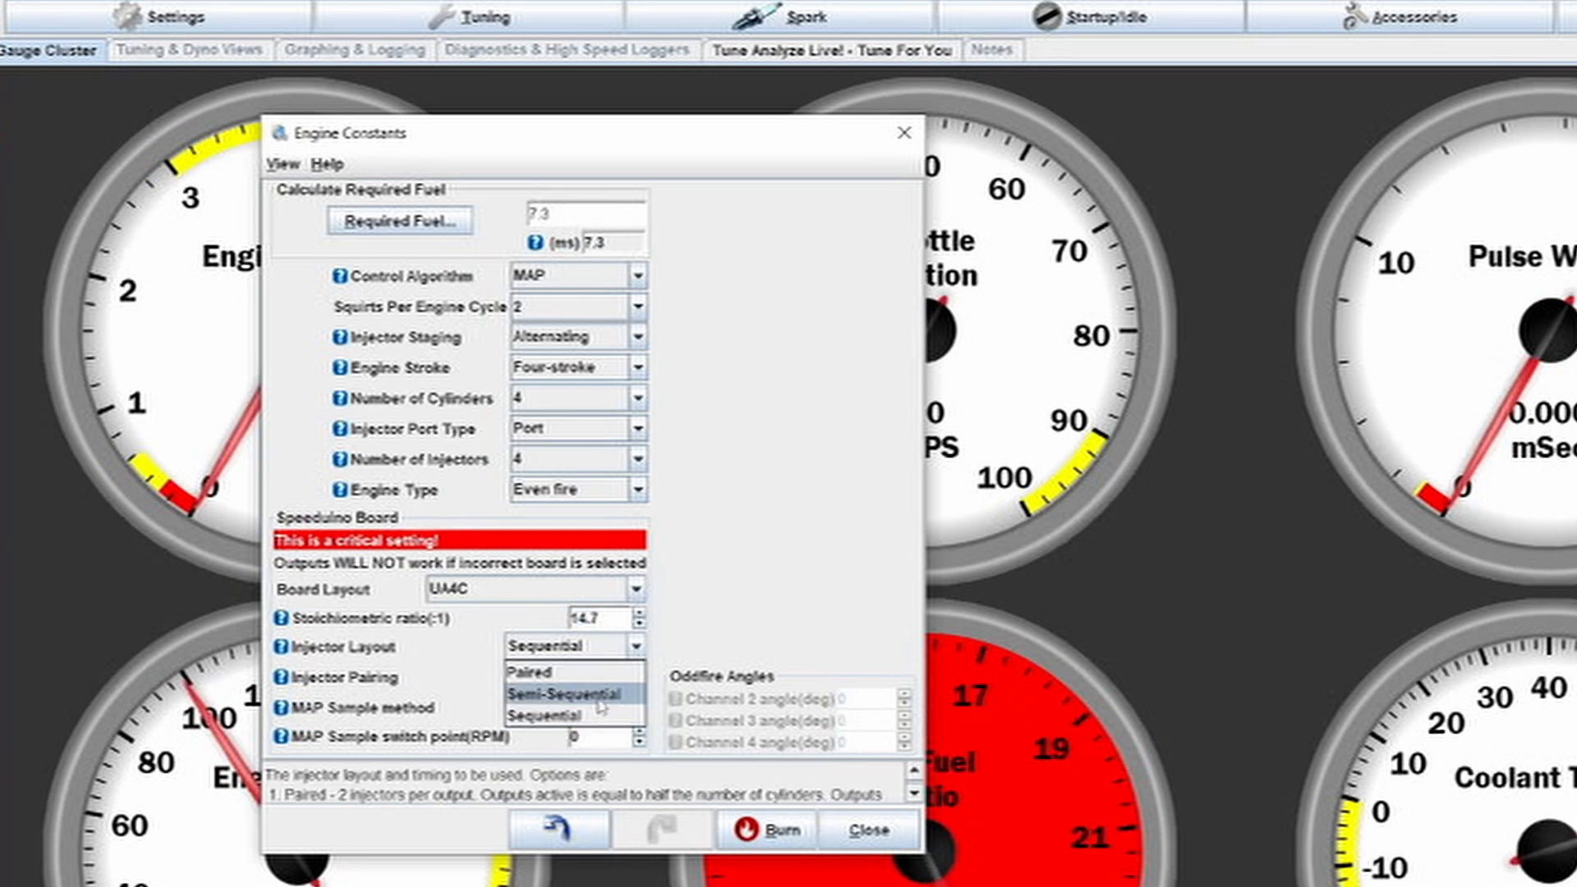
left_click(751, 632)
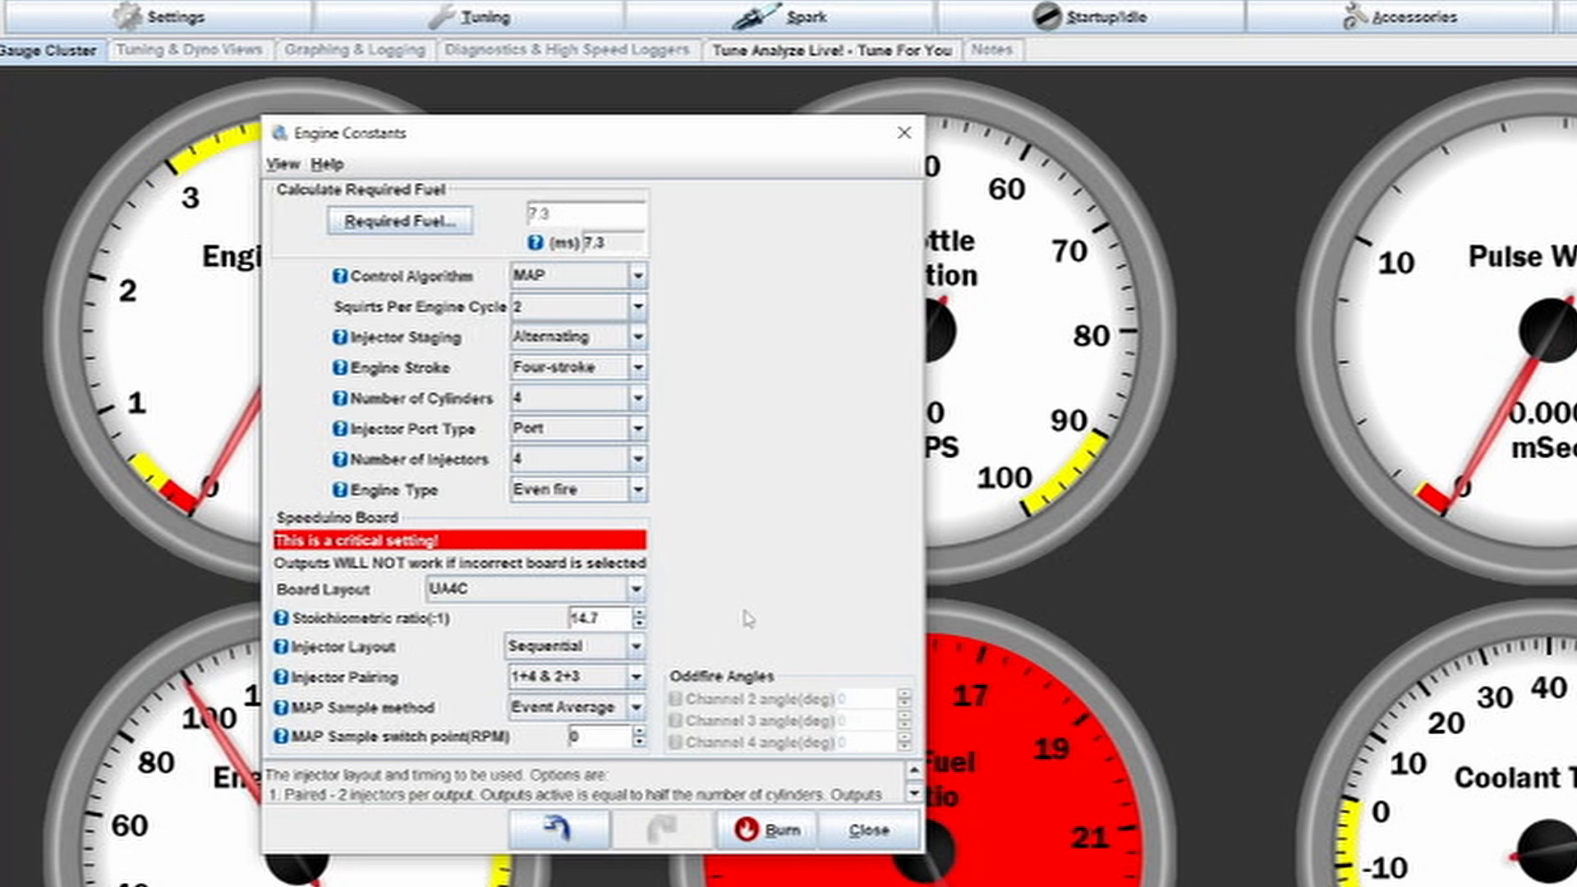
left_click(573, 646)
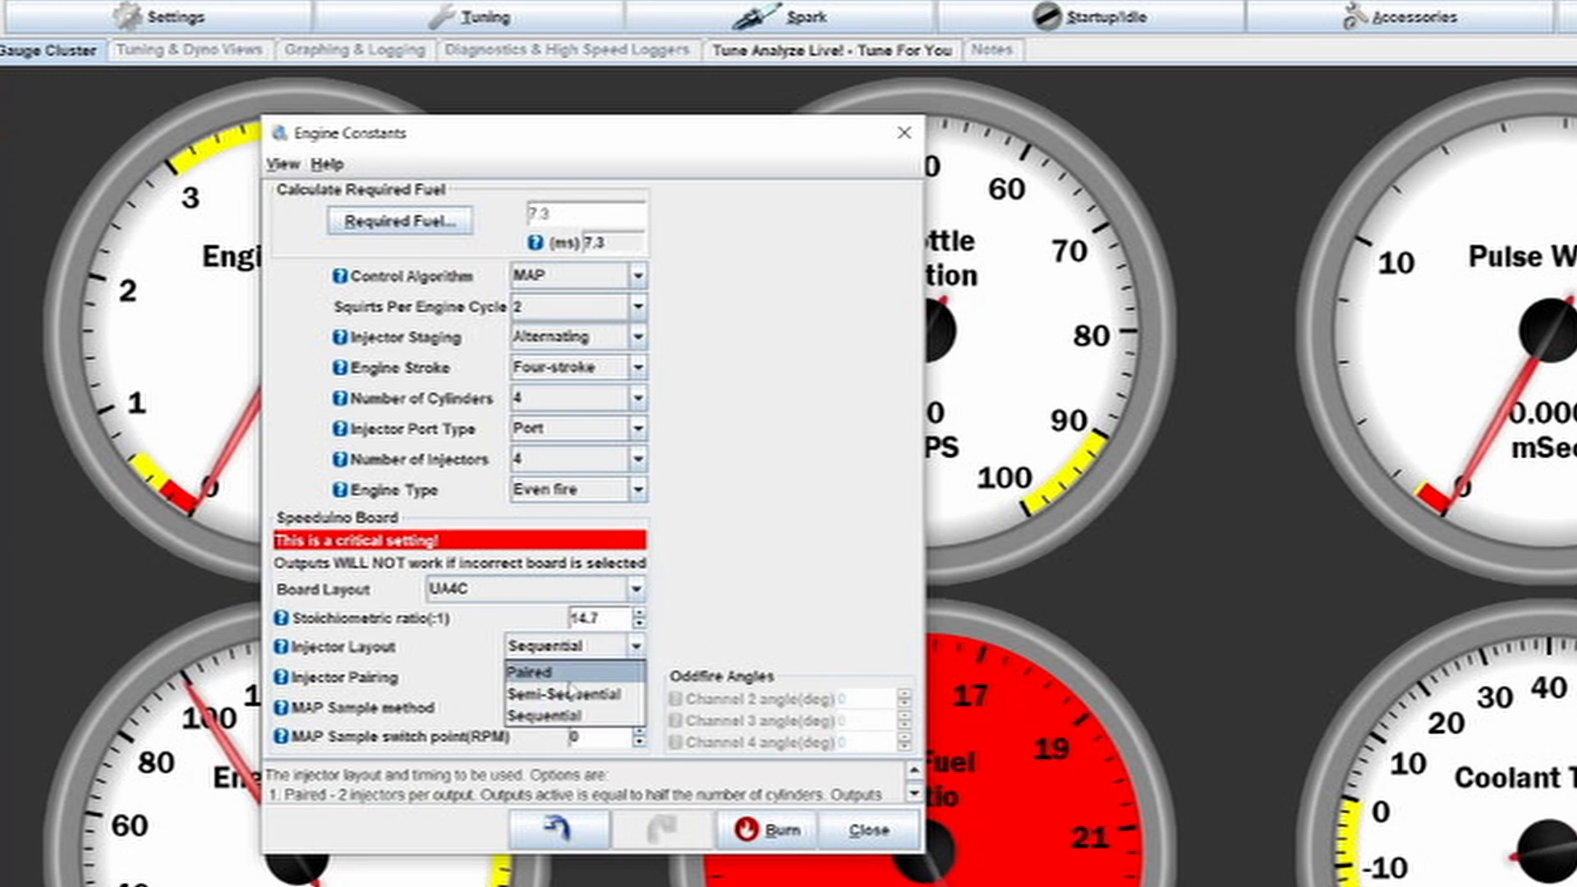
left_click(774, 625)
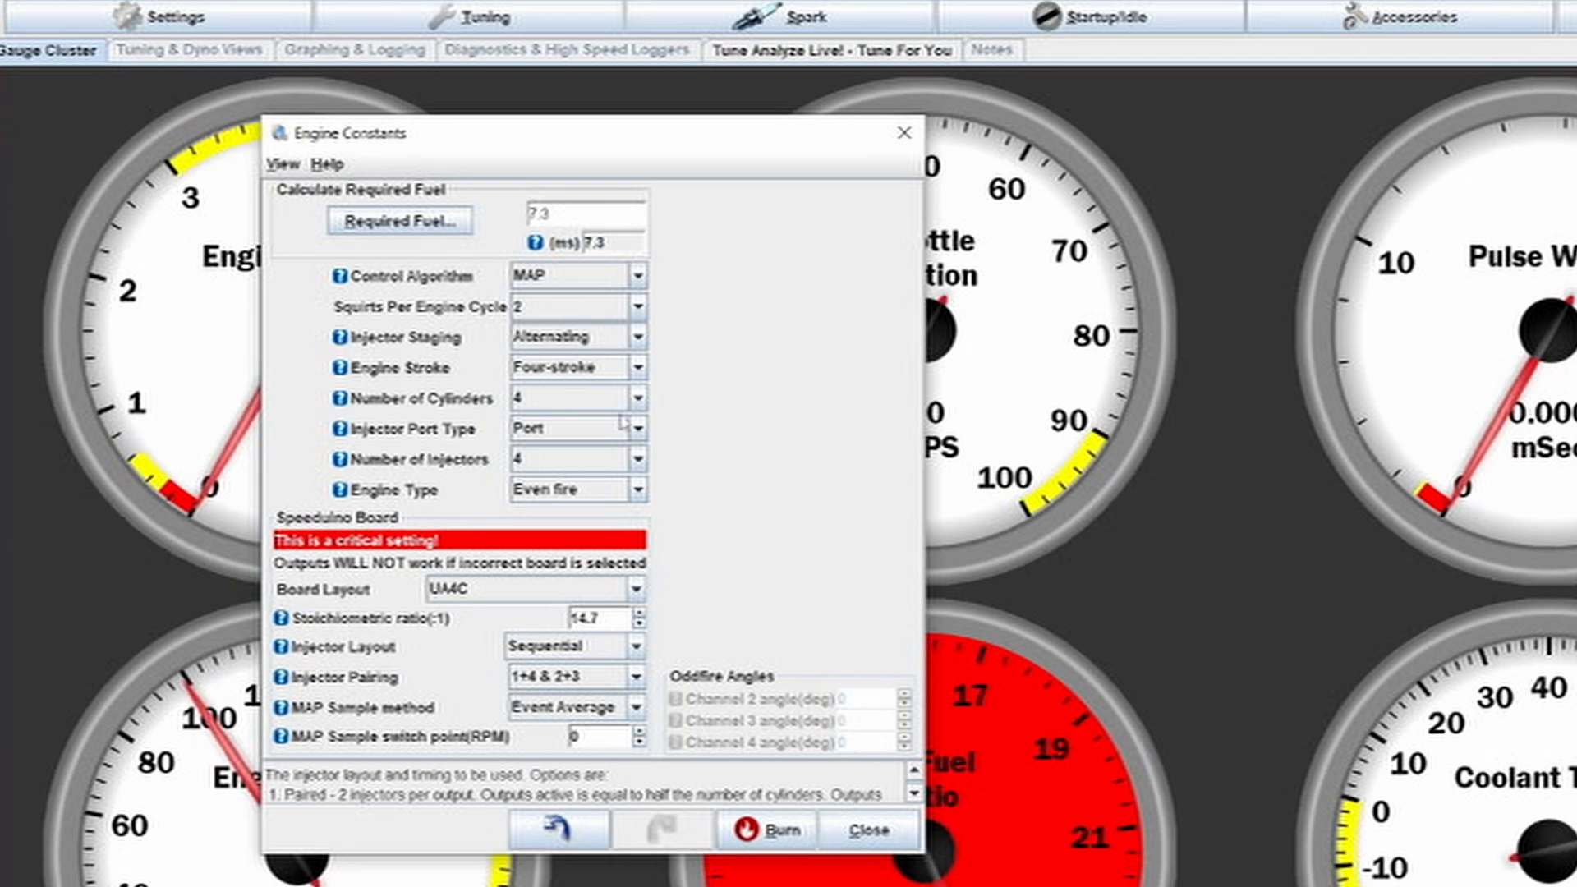
left_click(542, 678)
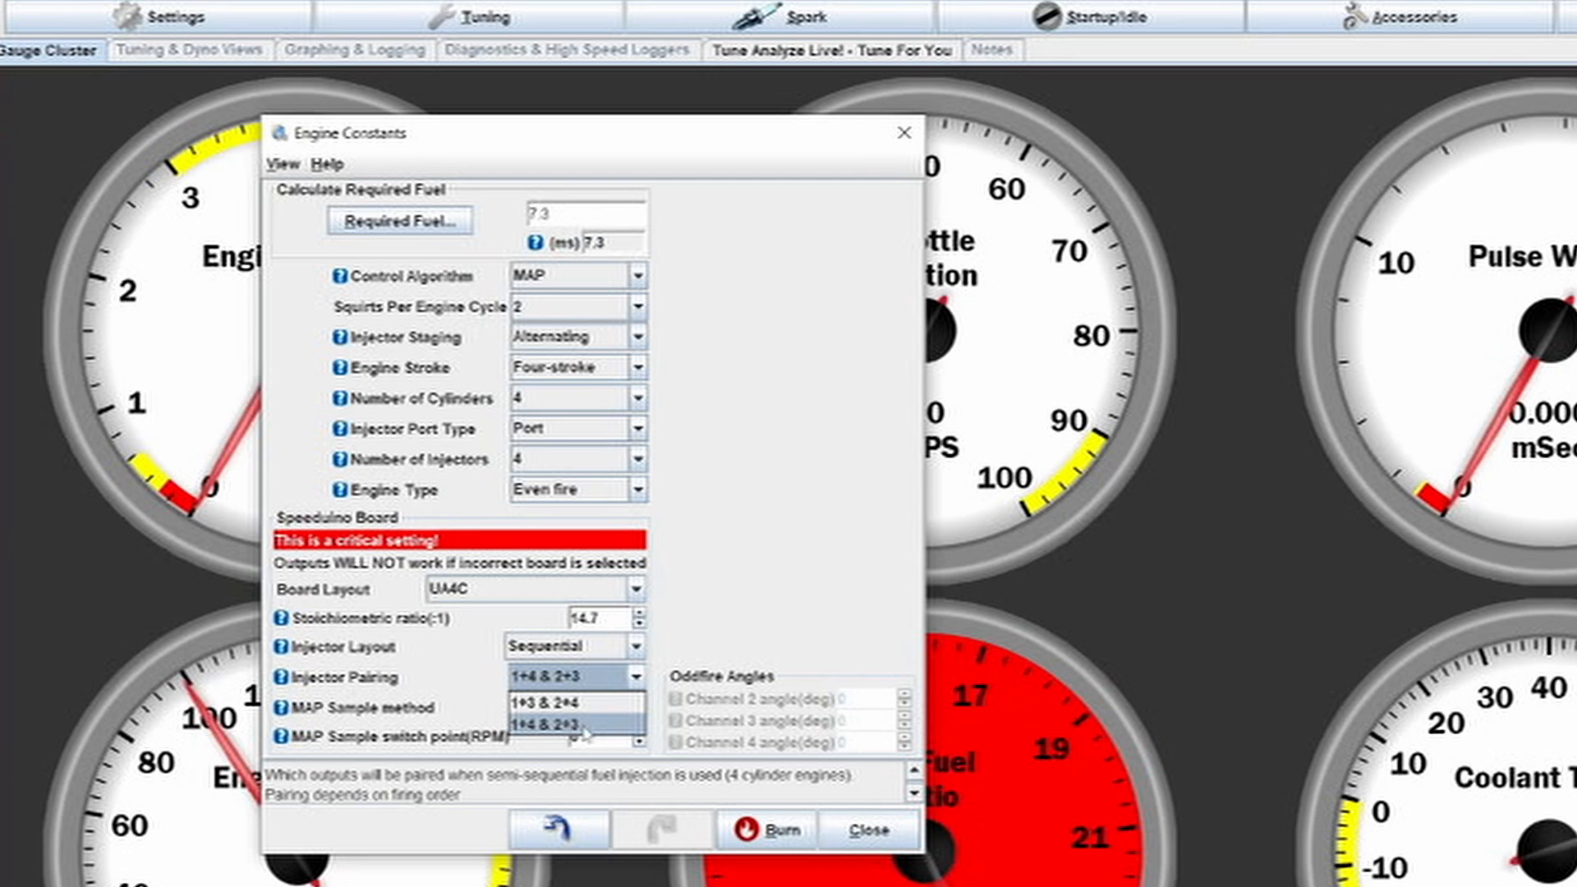
left_click(634, 677)
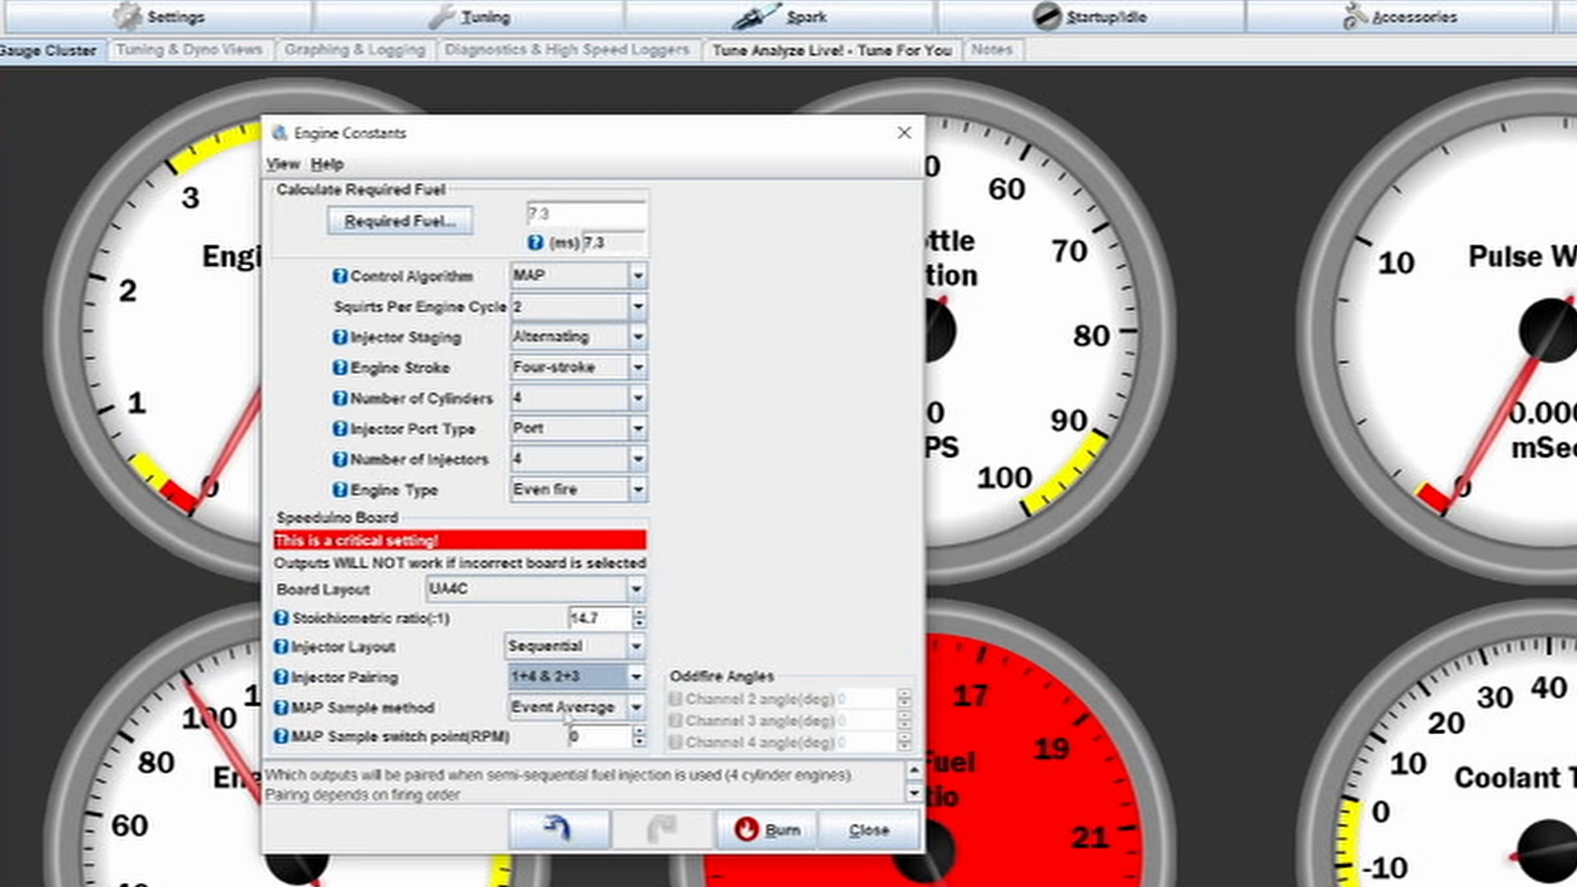
Examine the MAP Sample method options, including Instantaneous, Cycle Average, Cycle Minimum and Event Average, without changing the selection.
left_click(638, 710)
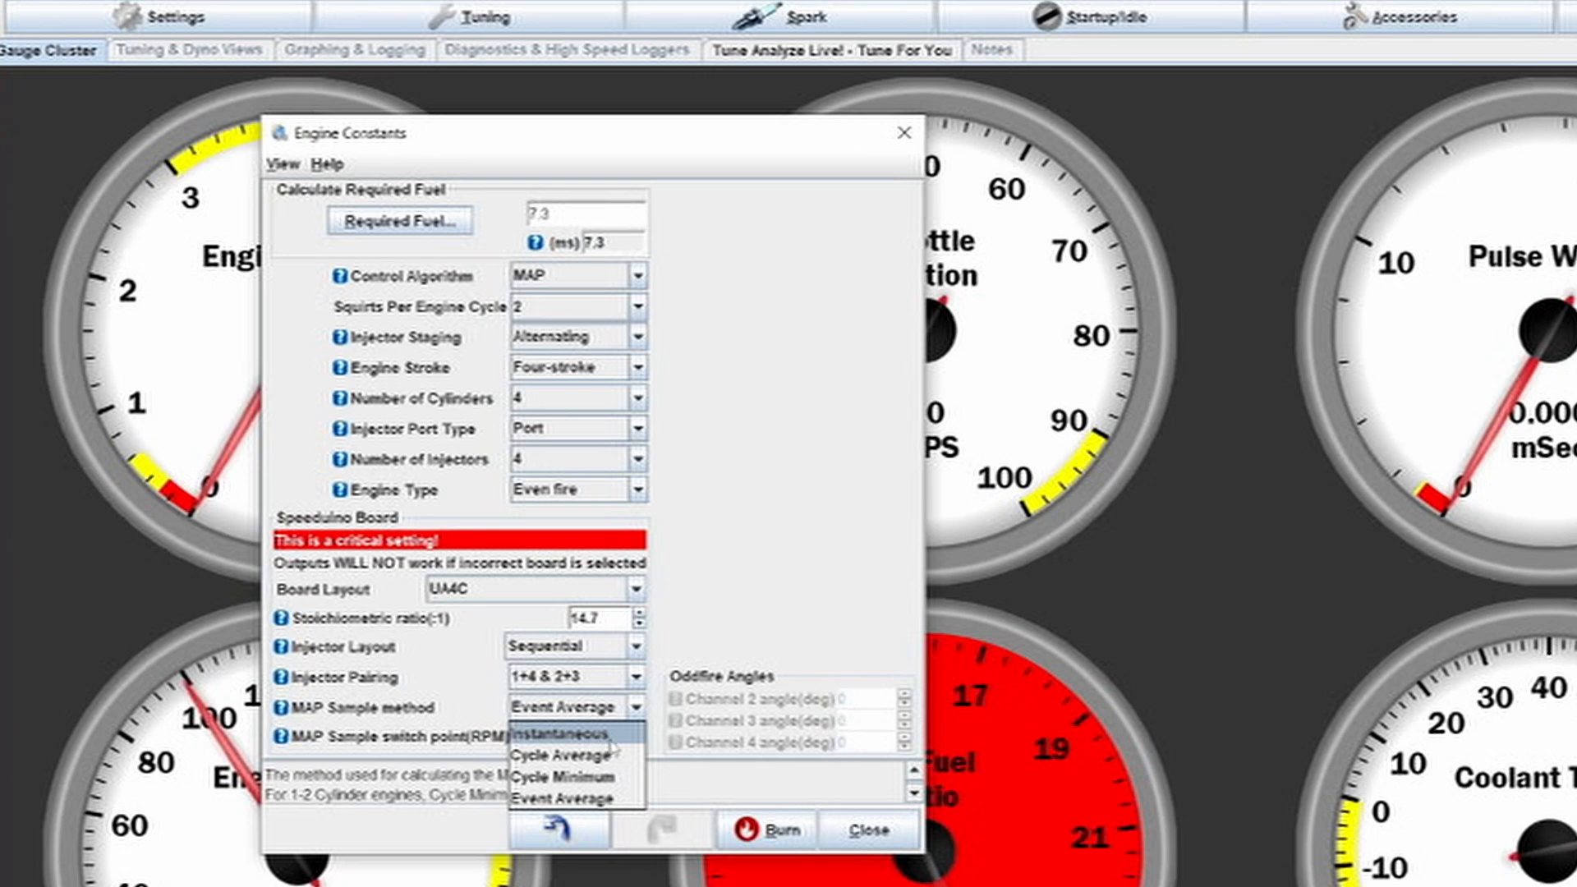
left_click(638, 710)
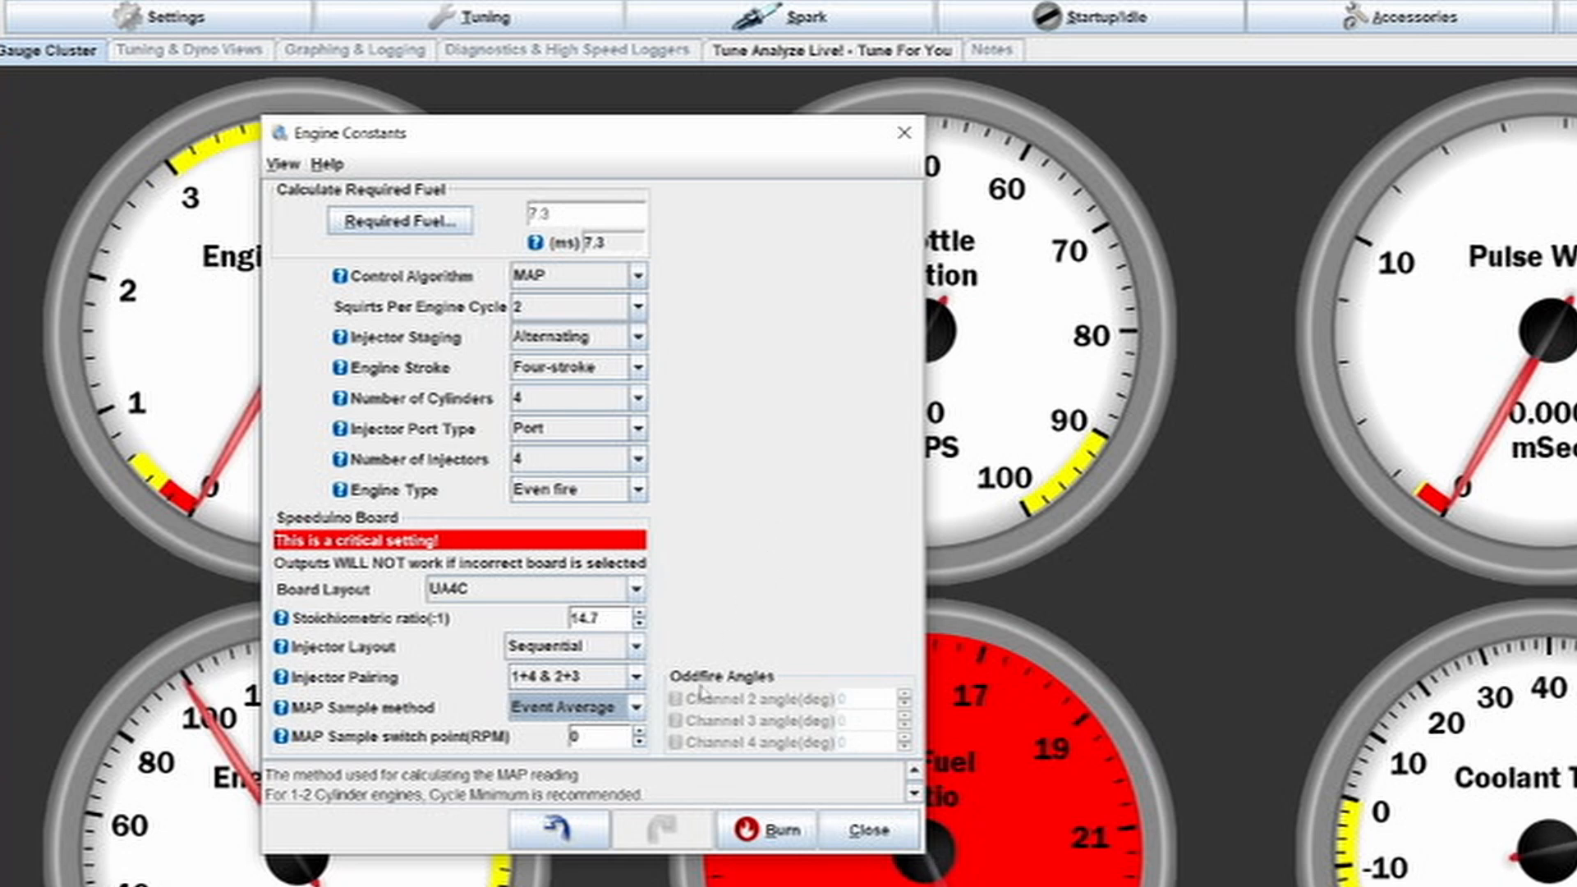
left_click(583, 706)
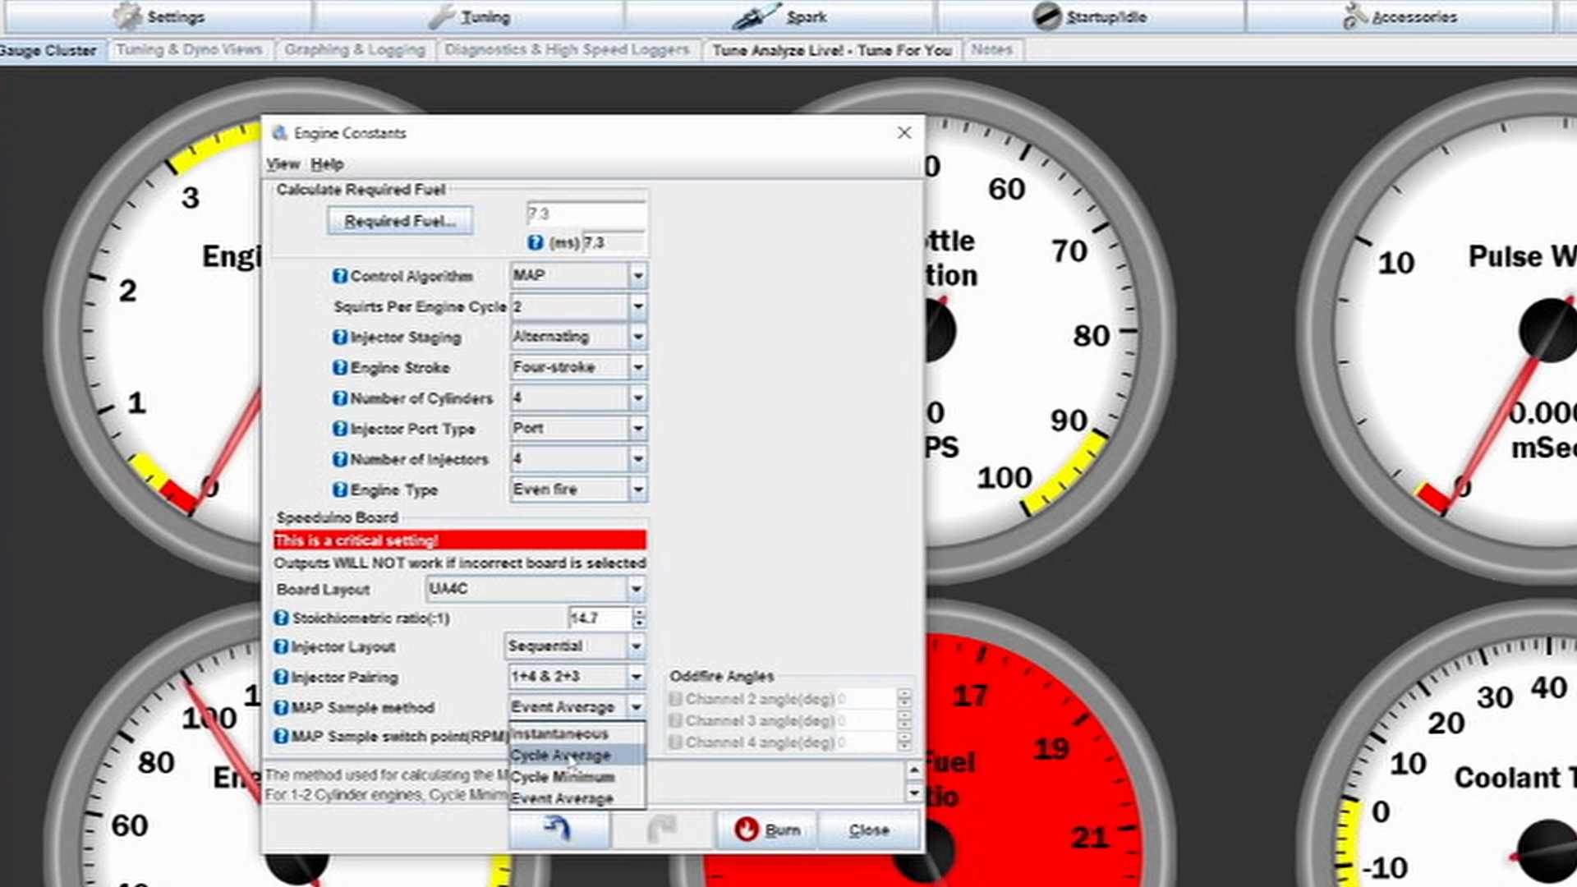
left_click(636, 706)
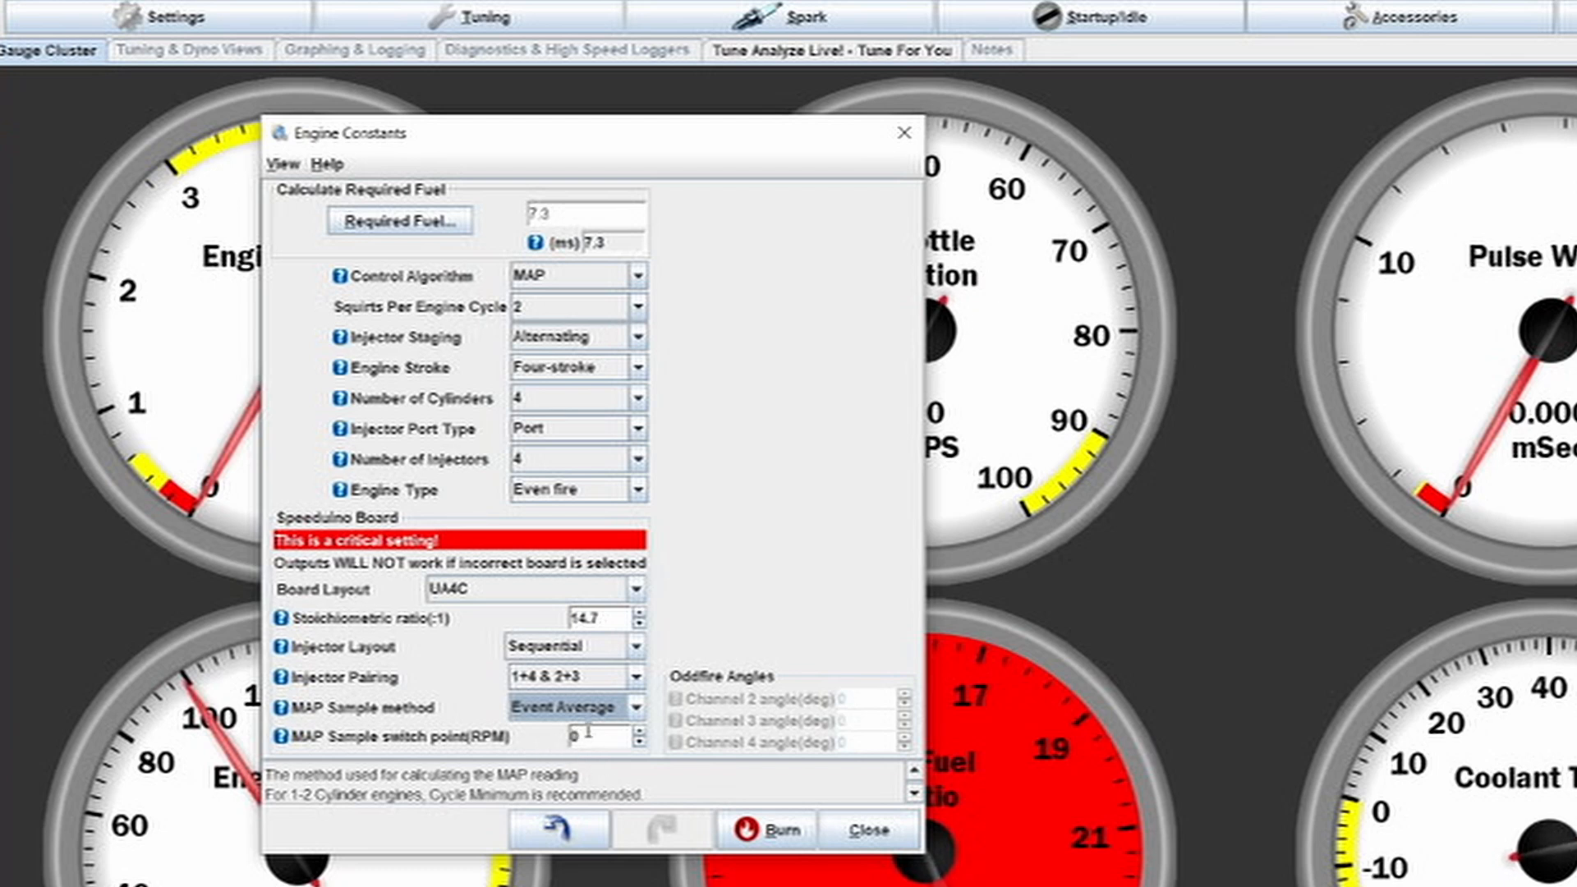
left_click(637, 708)
left_click(634, 707)
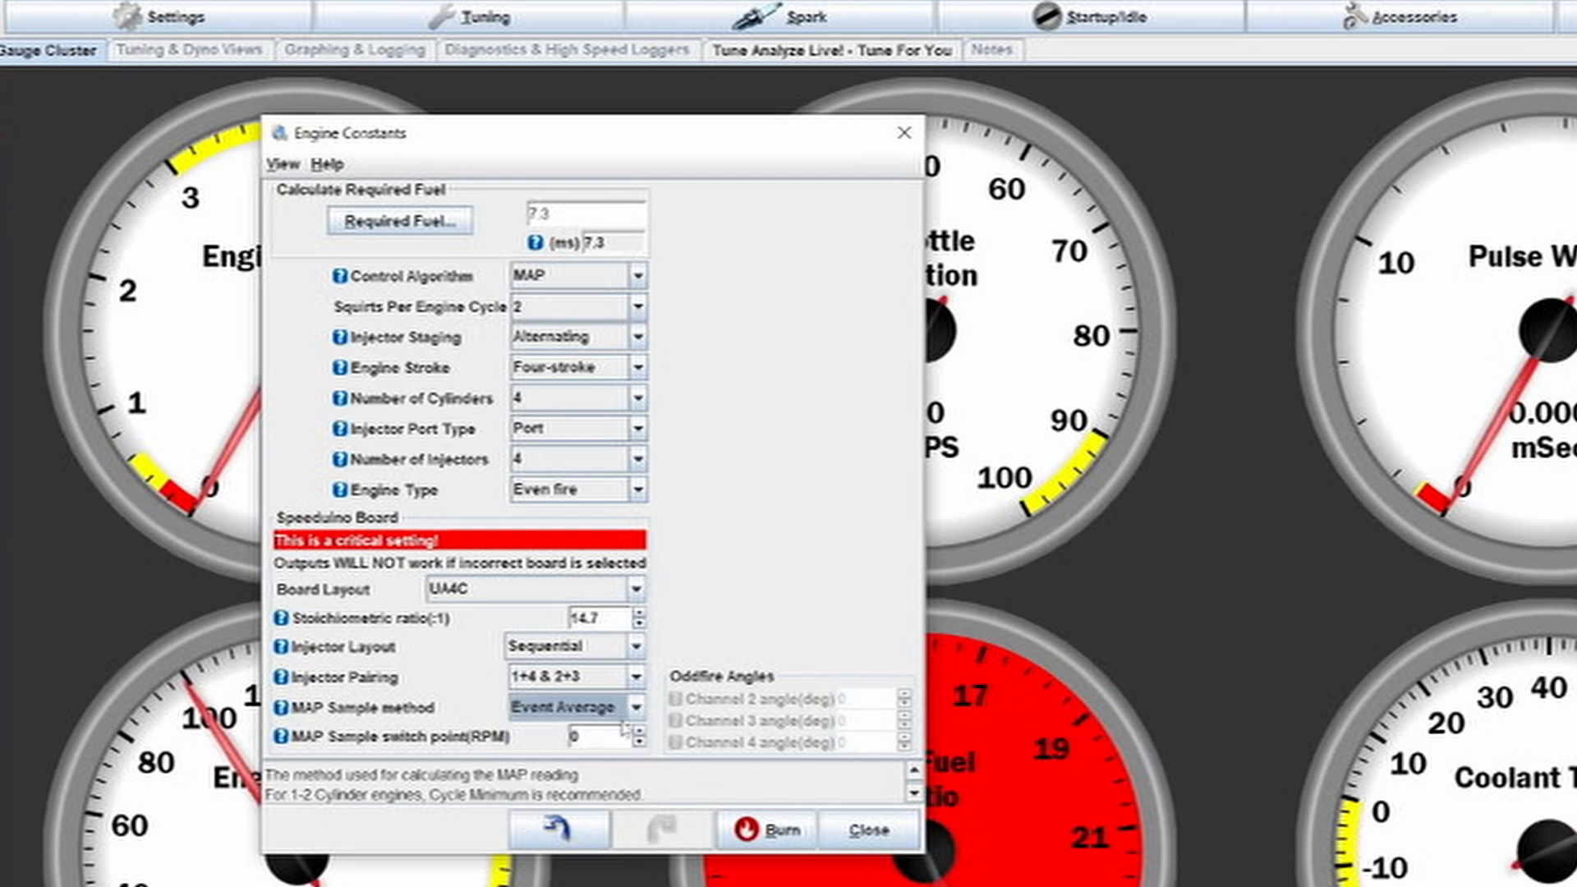
left_click(637, 709)
left_click(637, 708)
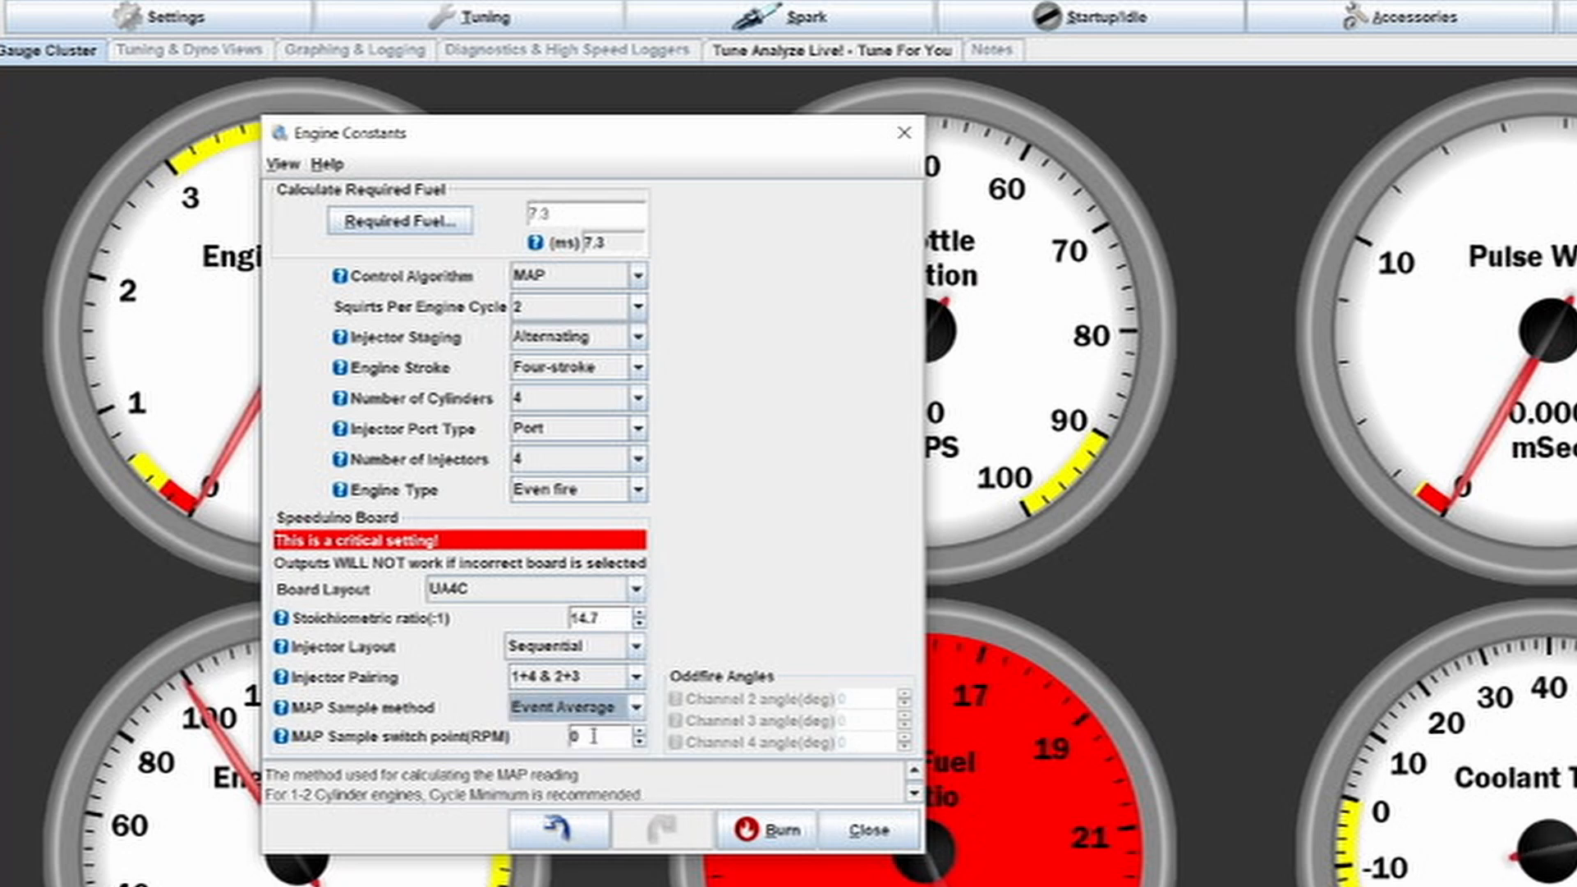
left_click(637, 708)
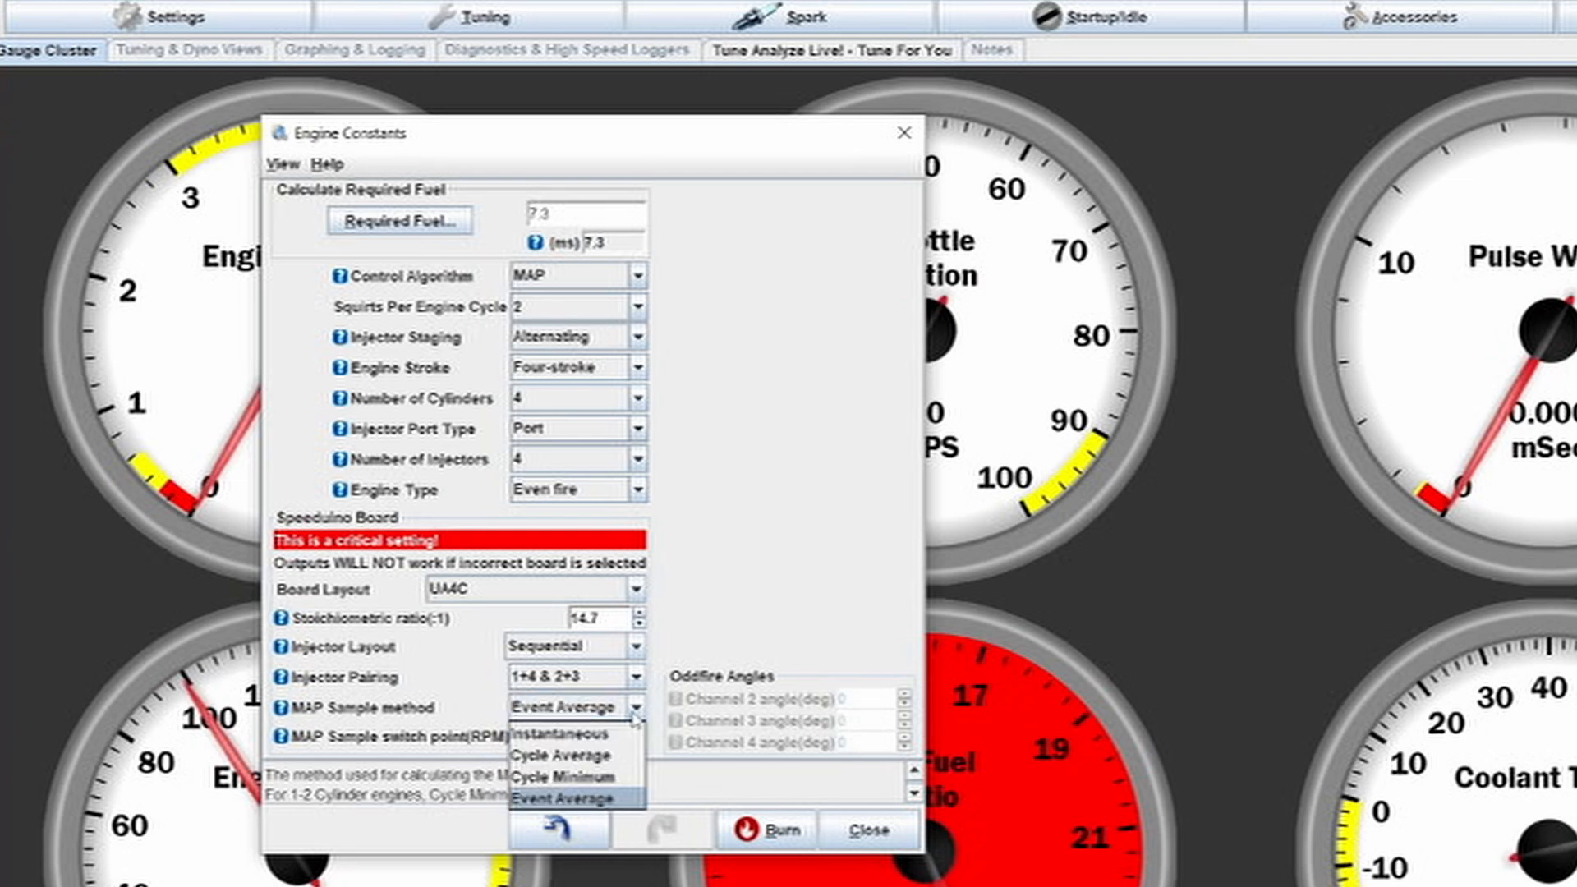
left_click(706, 643)
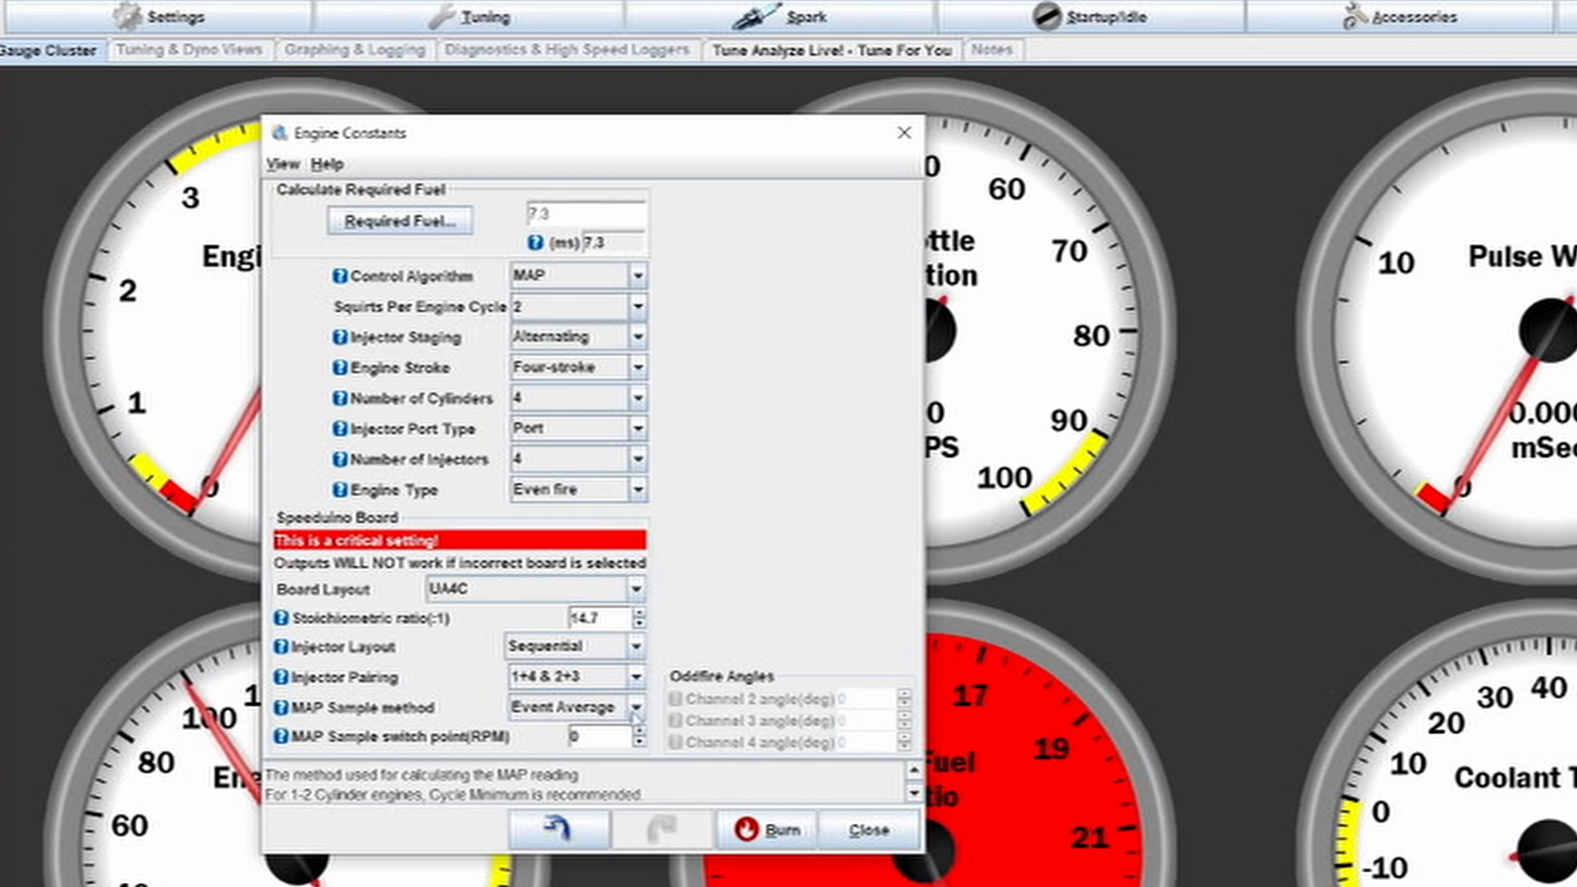
Check the MAP Sample switch point setting, and burn the engine constants to the controller before closing their dialog.
left_click(641, 736)
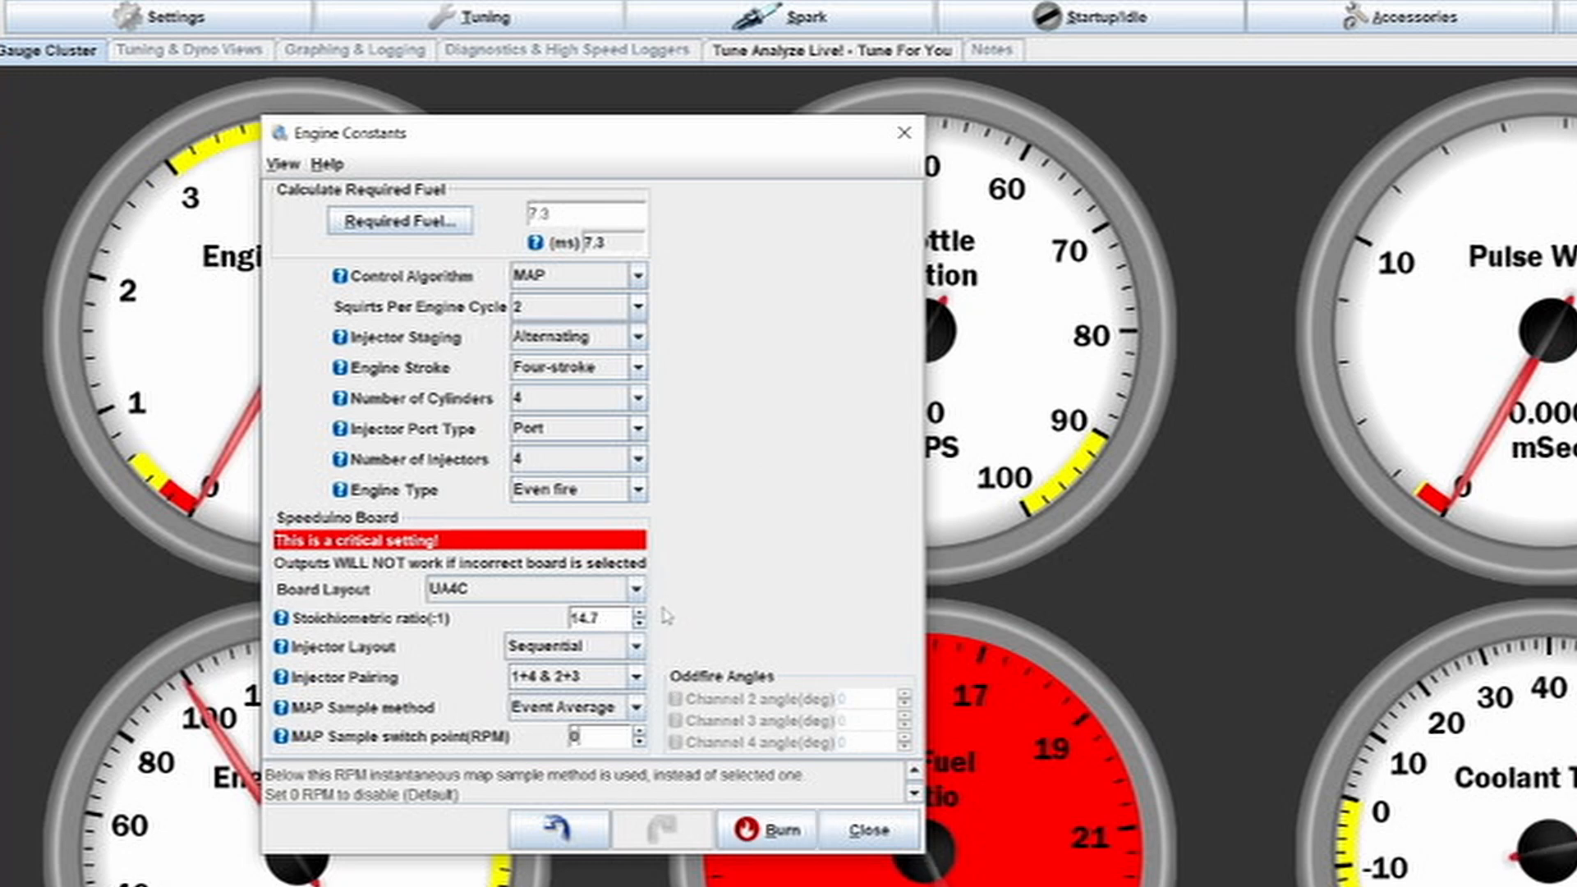
left_click(779, 838)
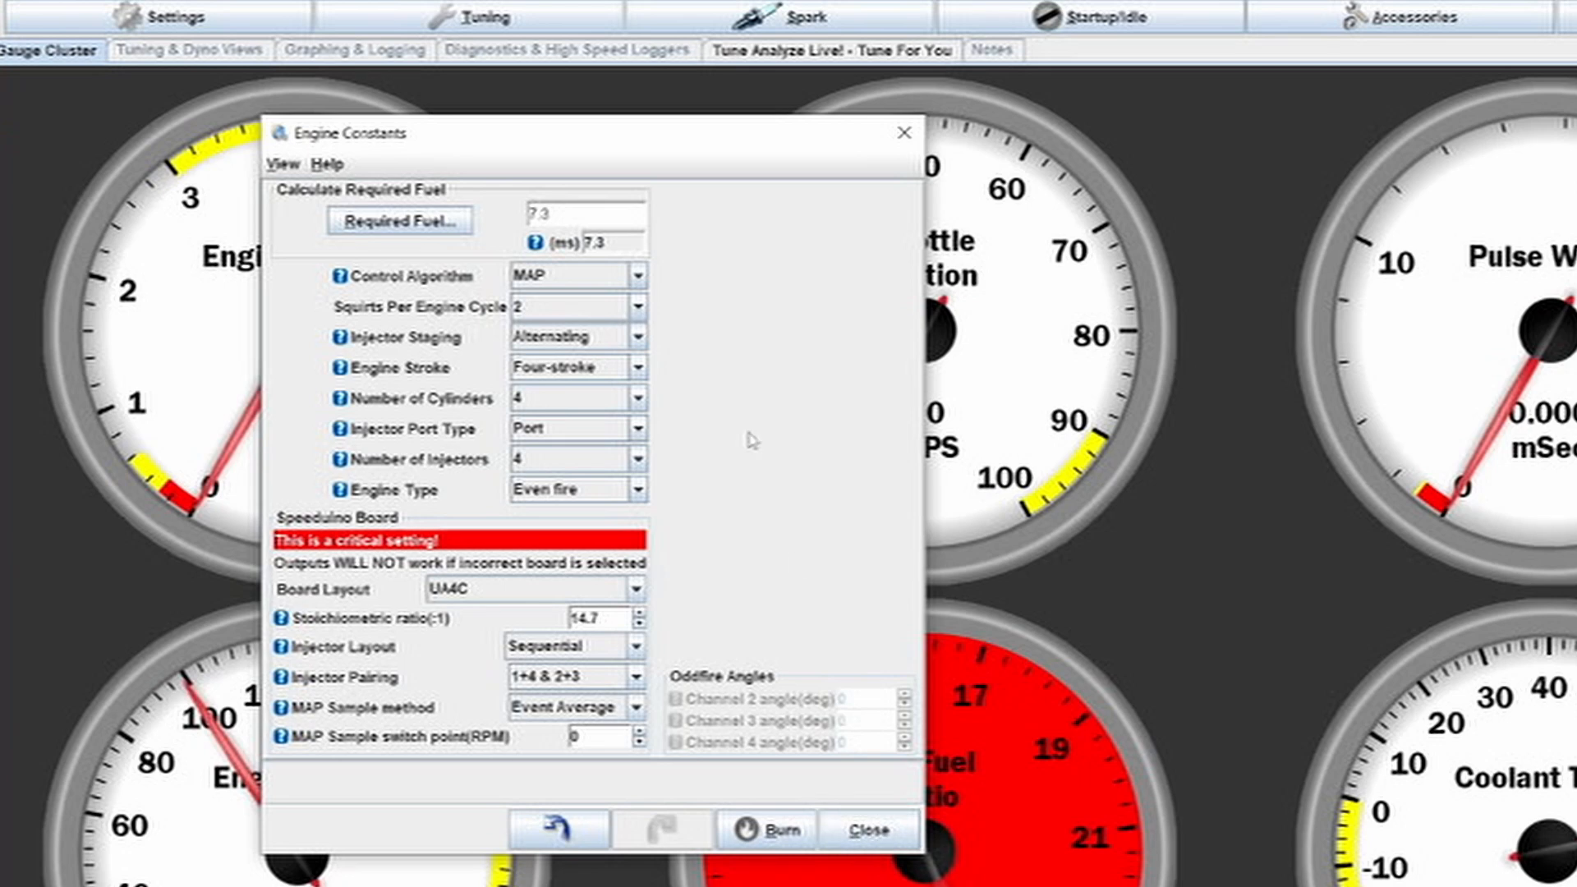
left_click(860, 834)
Open the Injector Characteristics settings and move their dialog over the Engine Speed gauge.
left_click(140, 16)
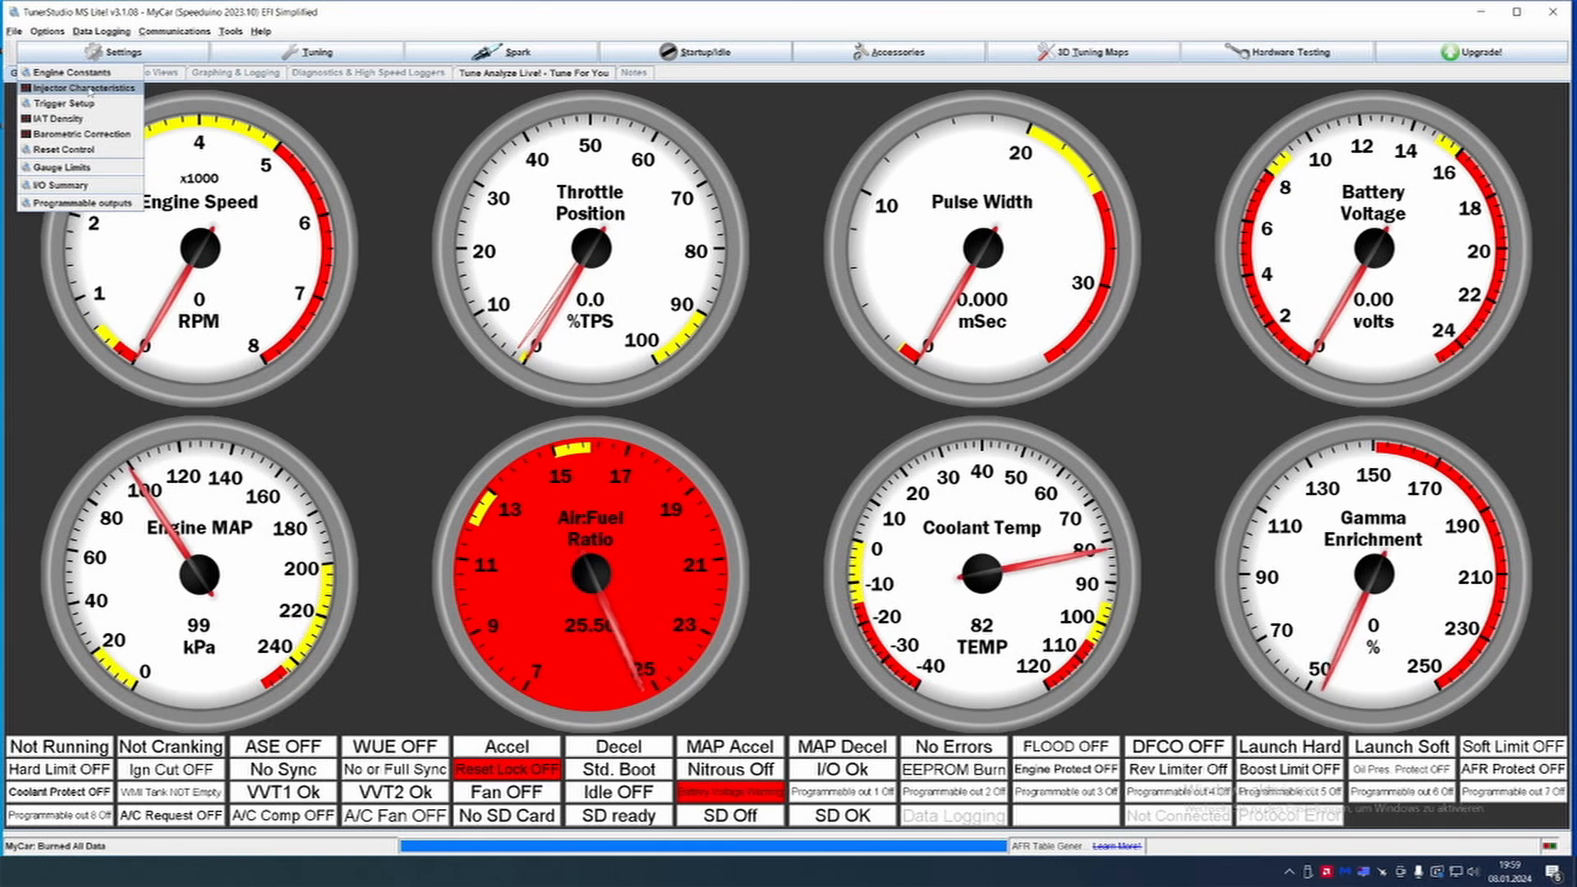
left_click(86, 90)
left_click_drag(822, 187, 343, 169)
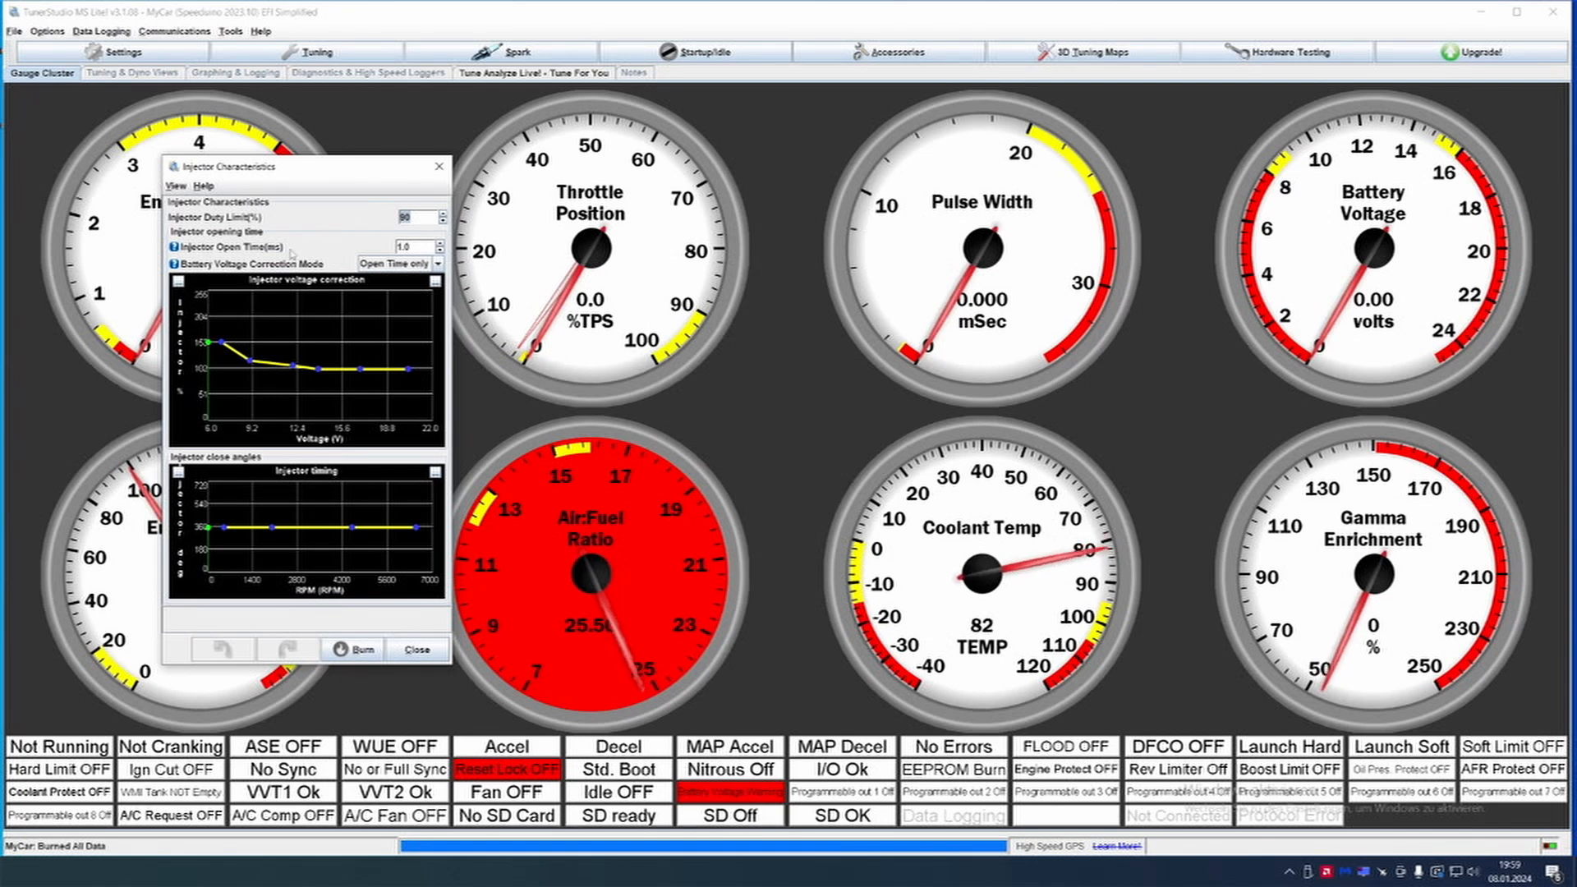
Reposition the Injector Characteristics dialog, check the duty limit and open time settings, and show the value table under the injector voltage correction curve.
left_click_drag(315, 175, 282, 188)
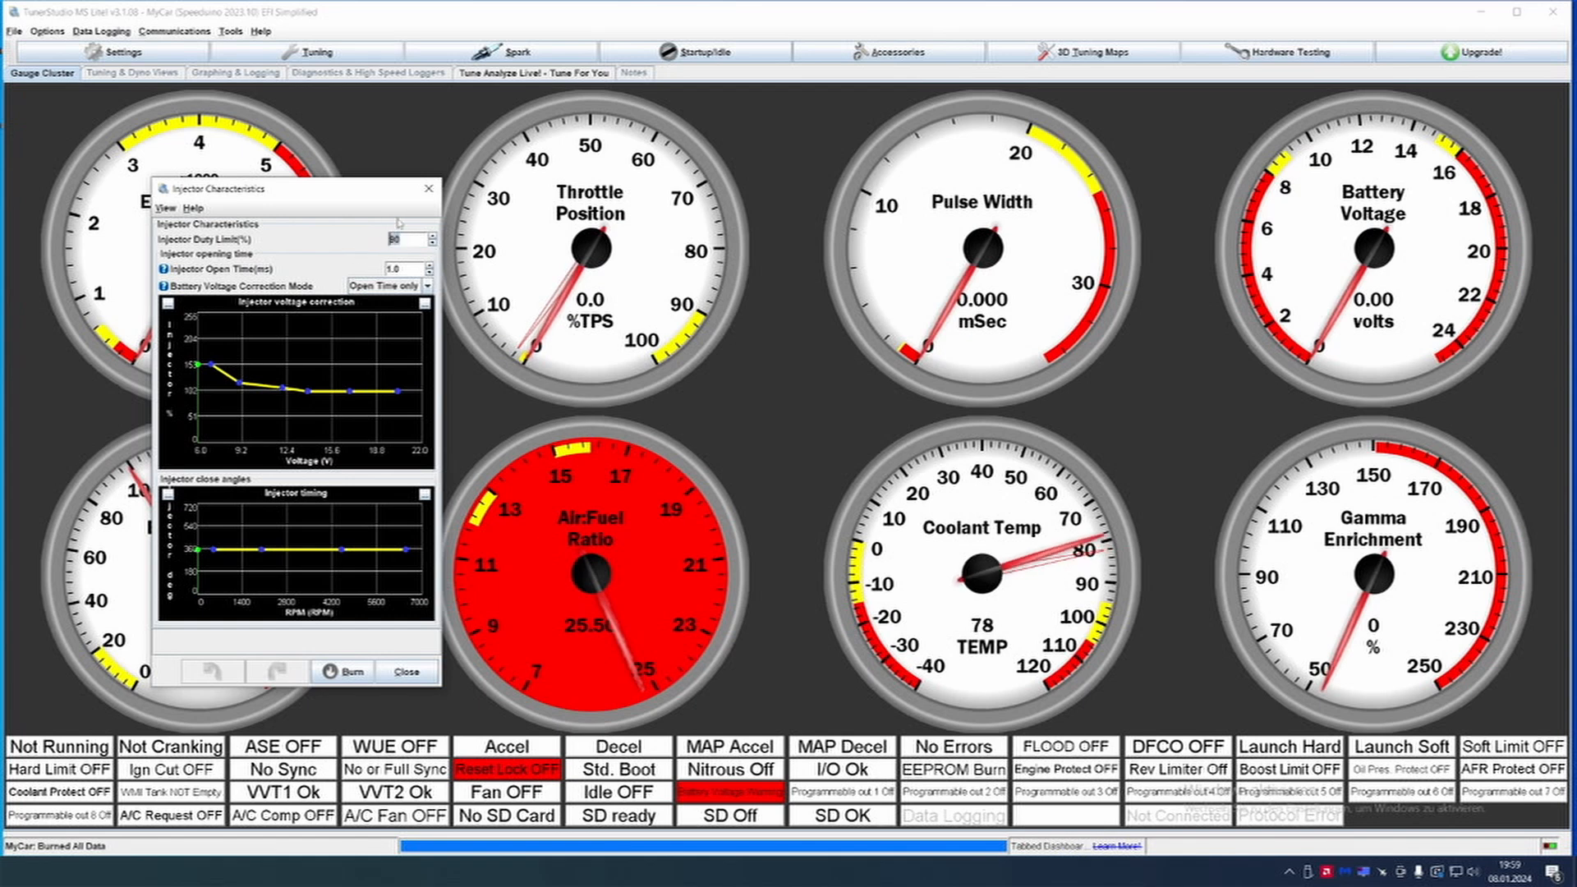
left_click(399, 239)
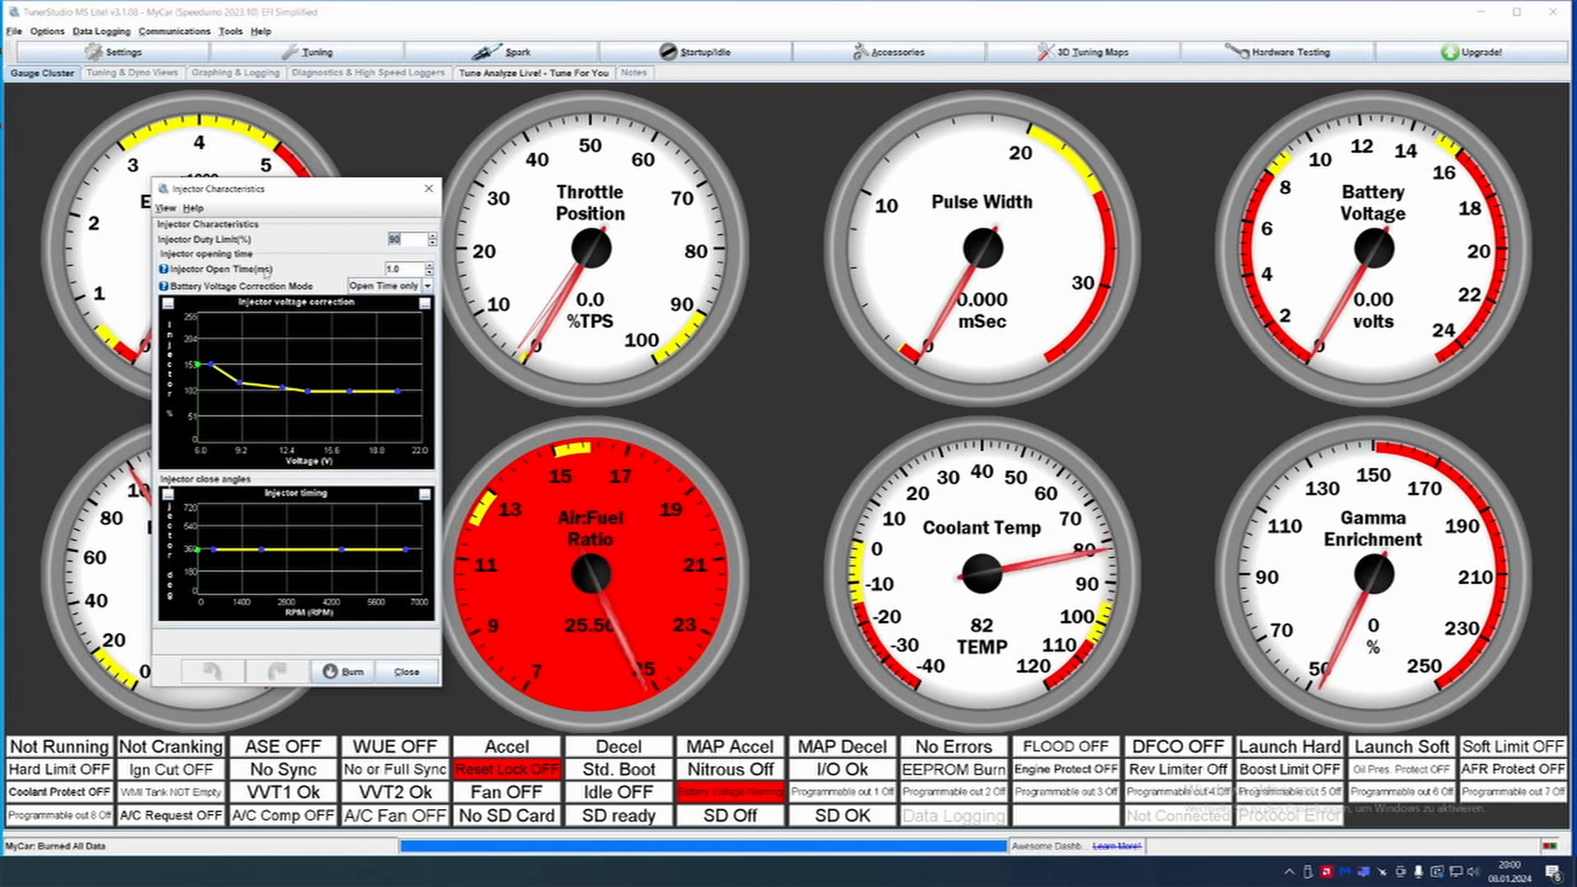
left_click(424, 304)
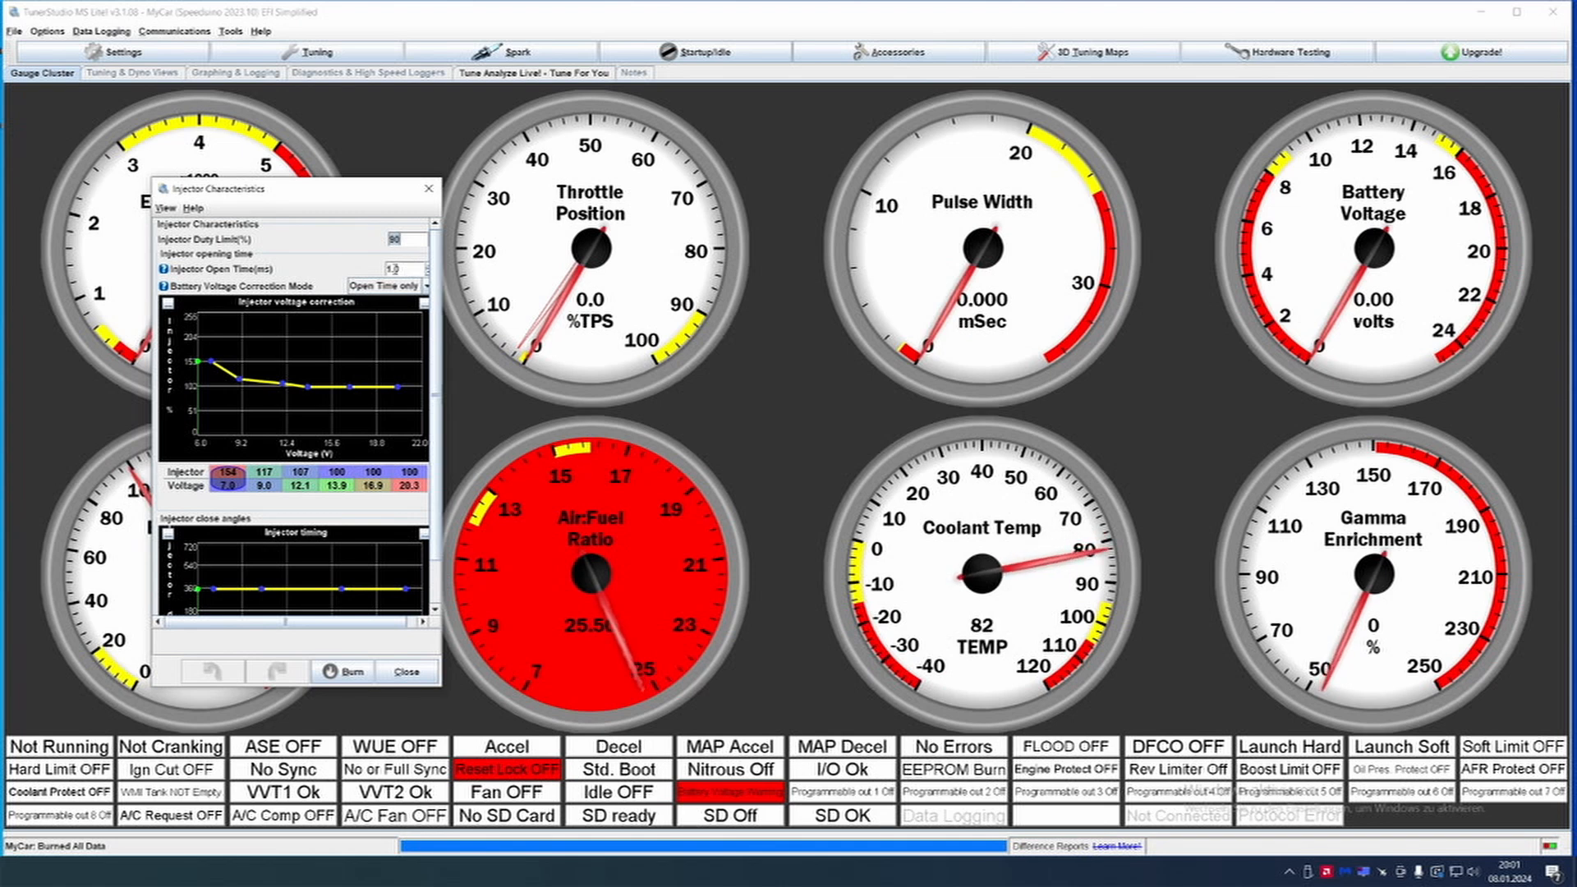
left_click(407, 269)
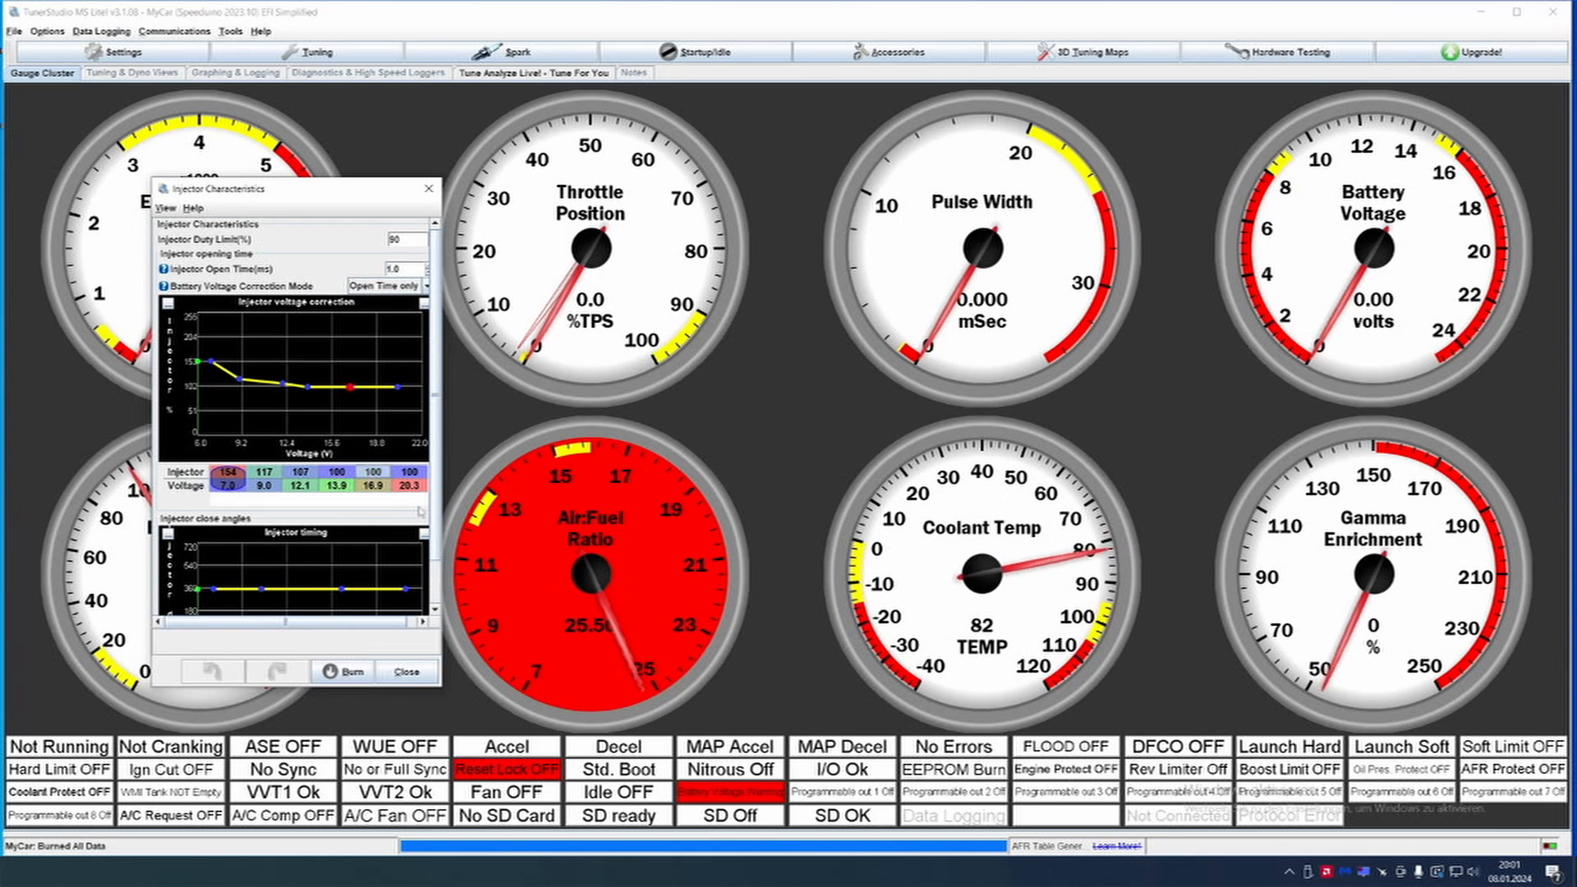
Try an injector voltage correction of 80 % at 16.9 V, and set it back to 100 %.
left_click(373, 485)
type("80")
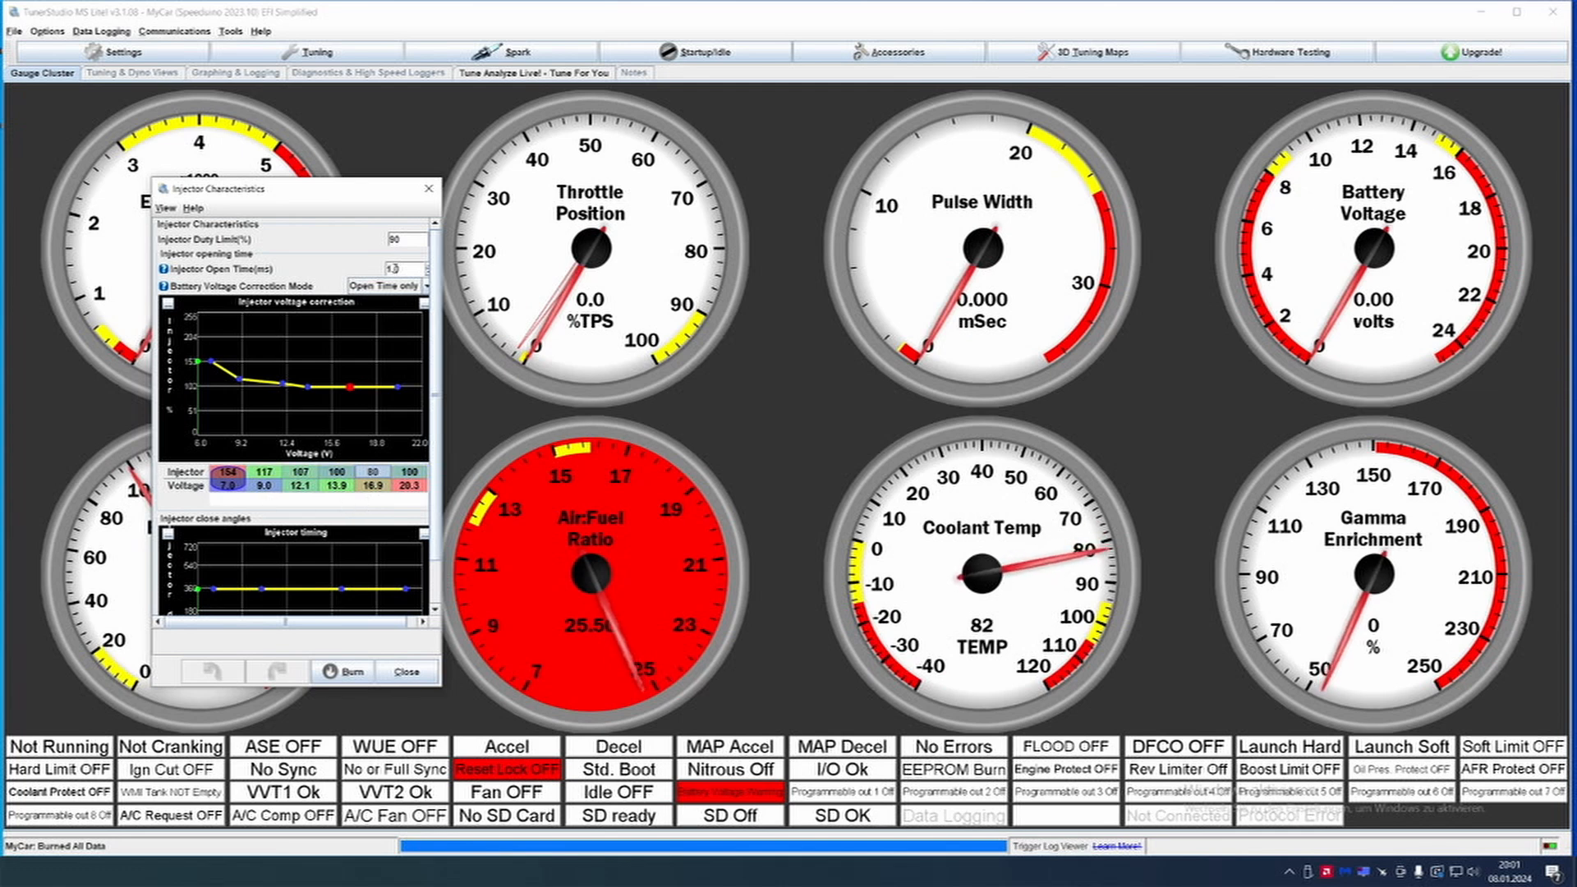
key("Return")
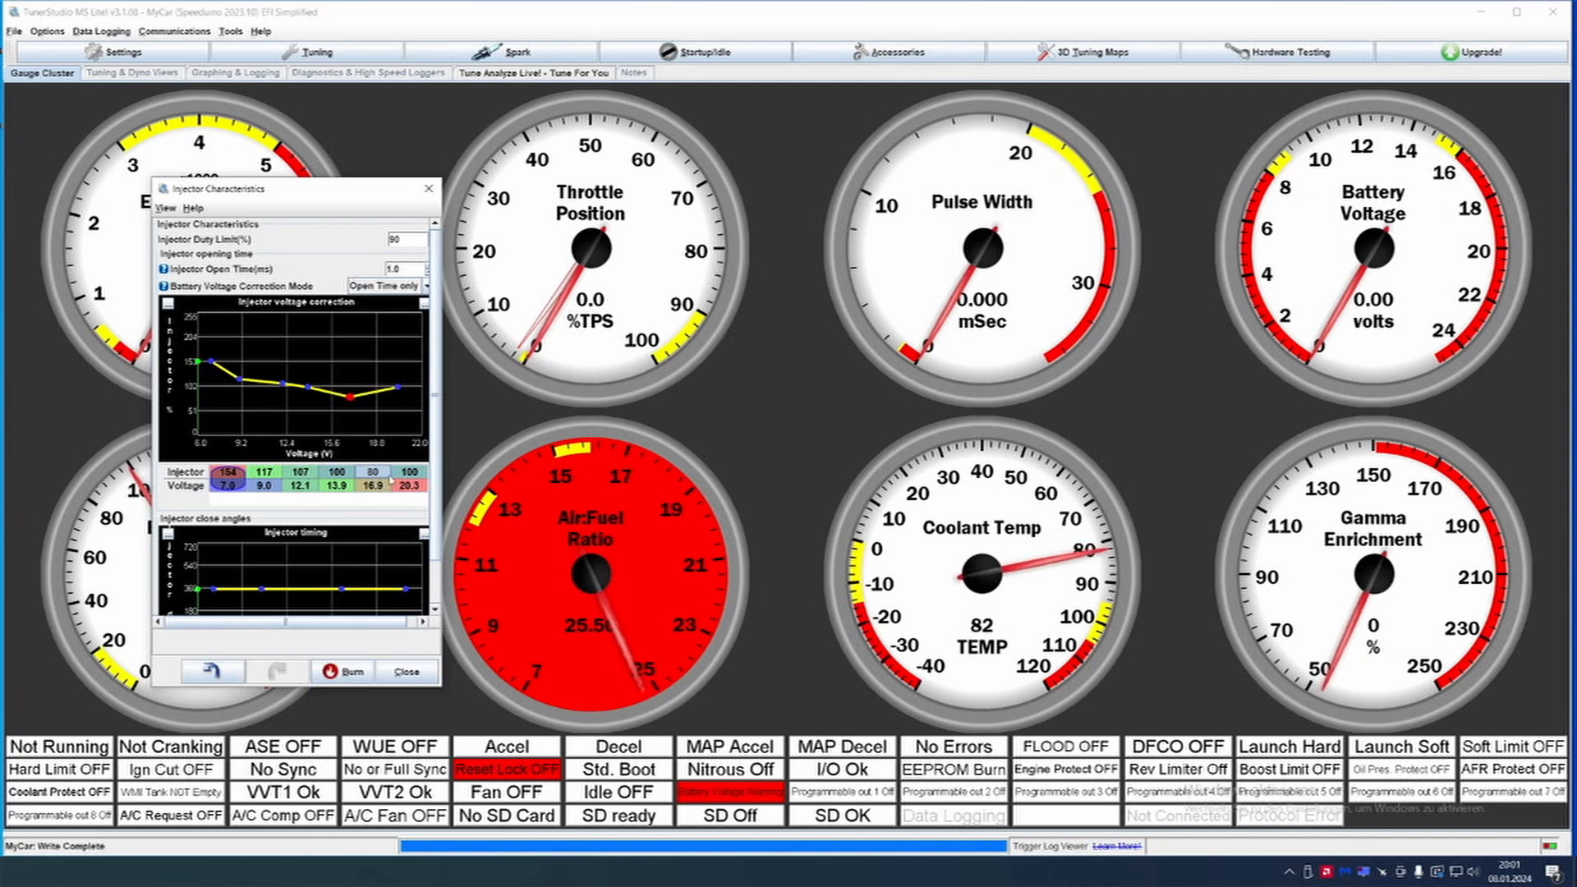
type("100")
key("Return")
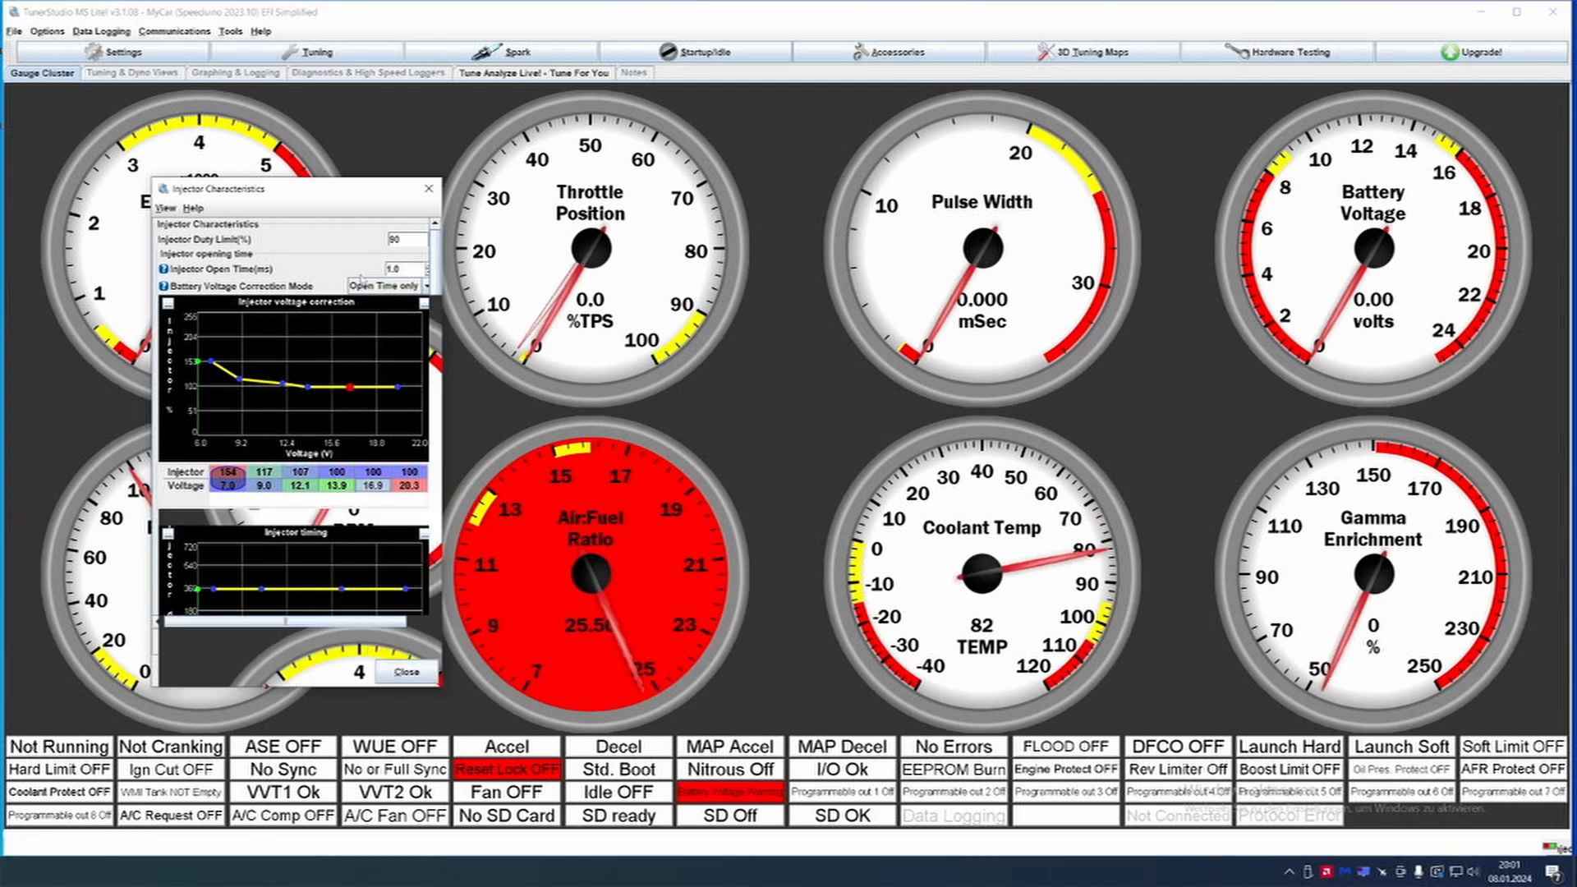
Burn the injector characteristics to the controller, and show the injector close angle values under the Injector timing curve for review.
left_click_drag(326, 195, 335, 143)
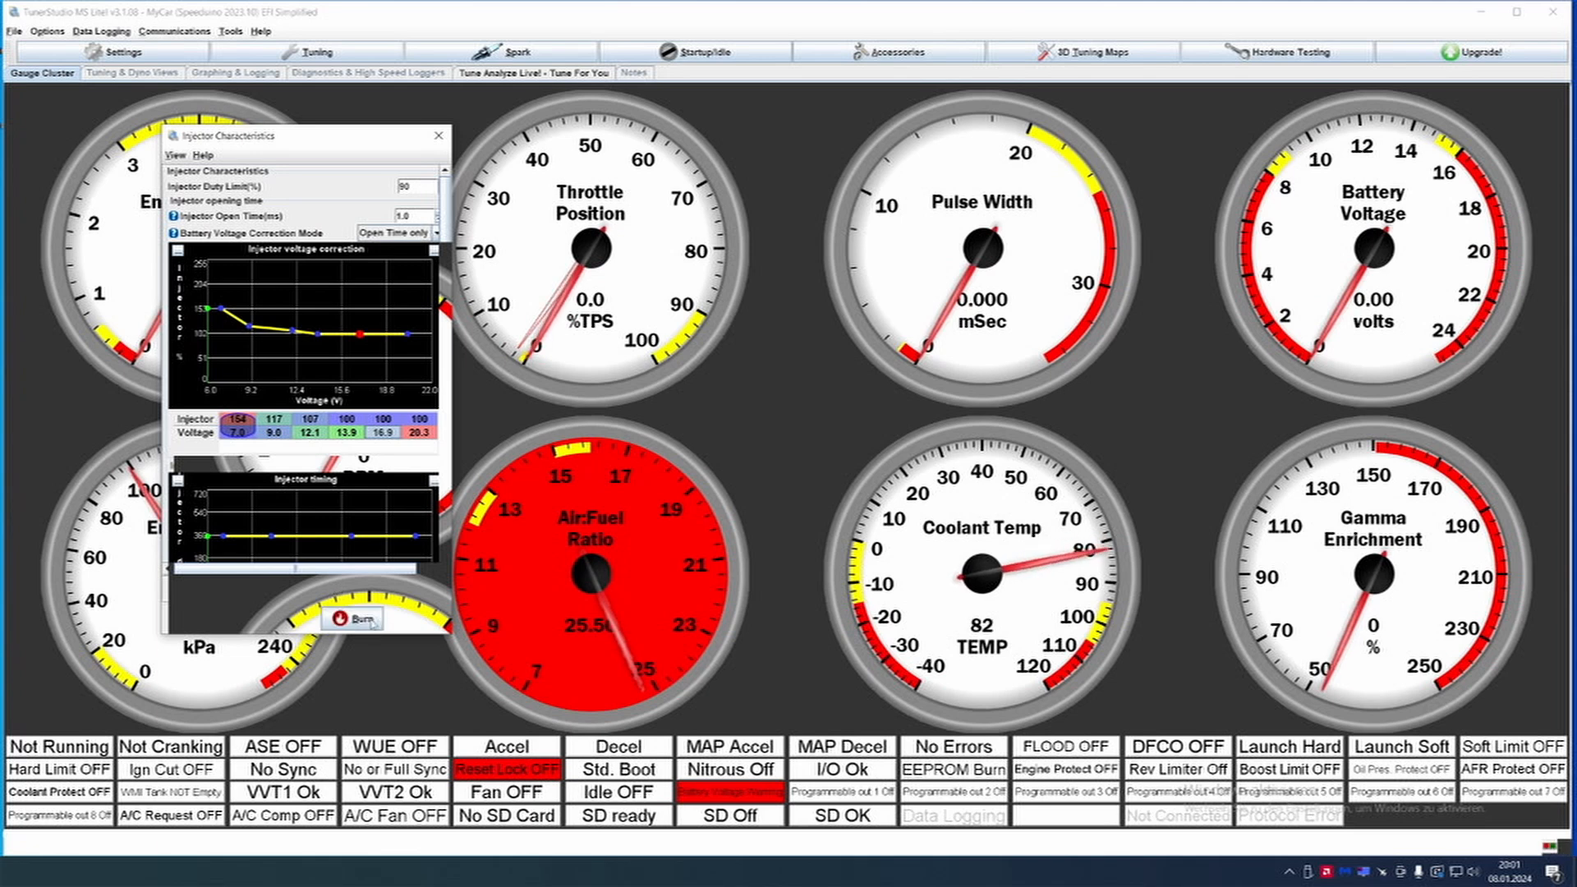
scroll(352, 487, "down", 3)
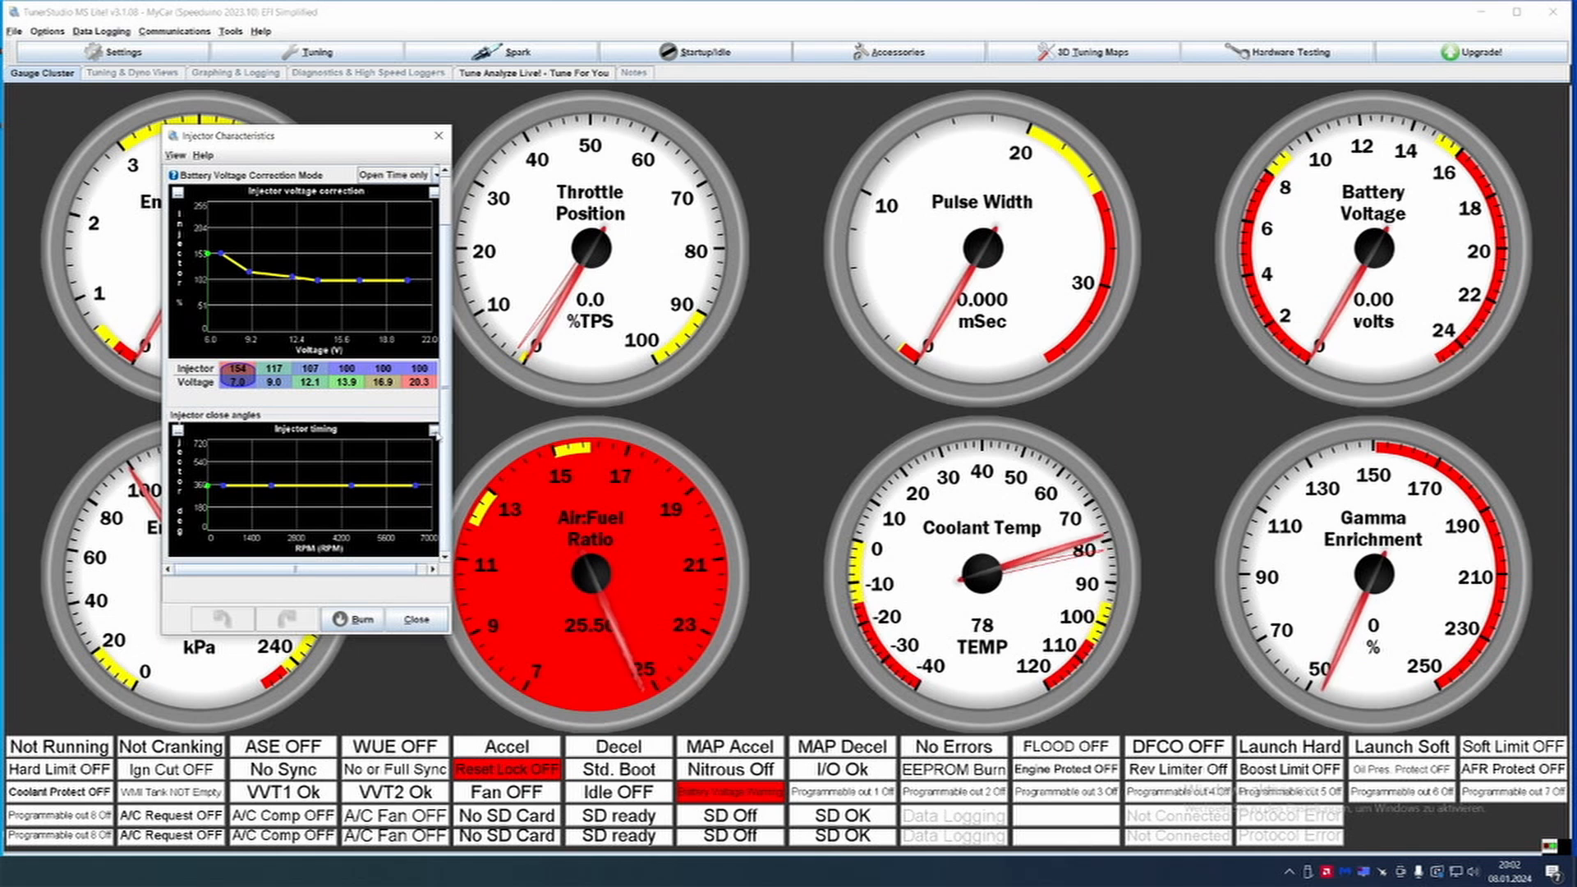
scroll(437, 444, "down", 1)
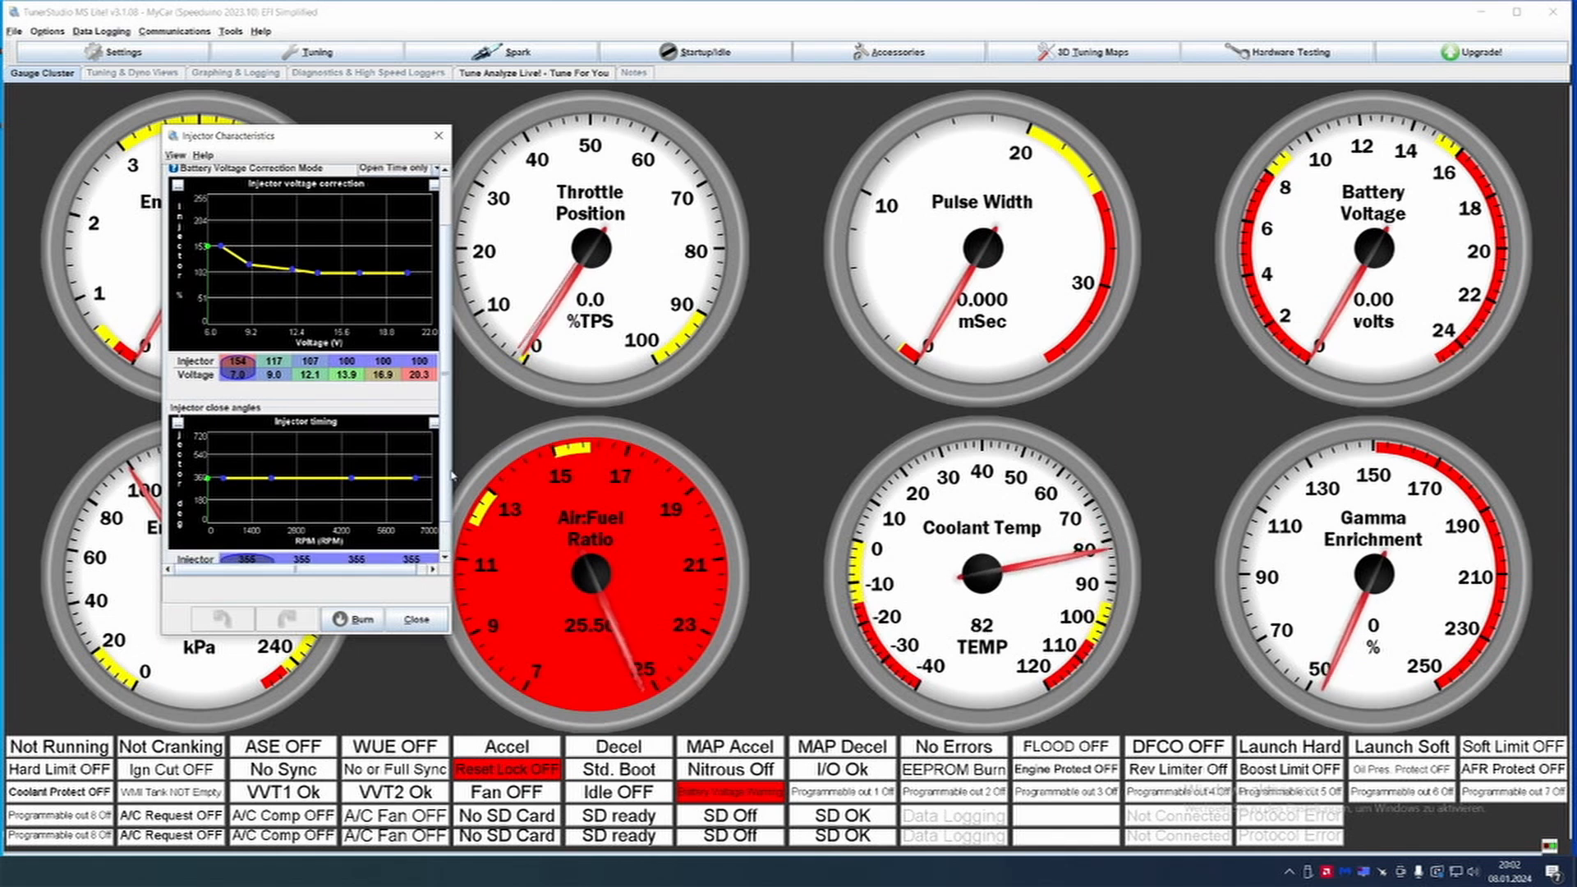
scroll(450, 476, "down", 1)
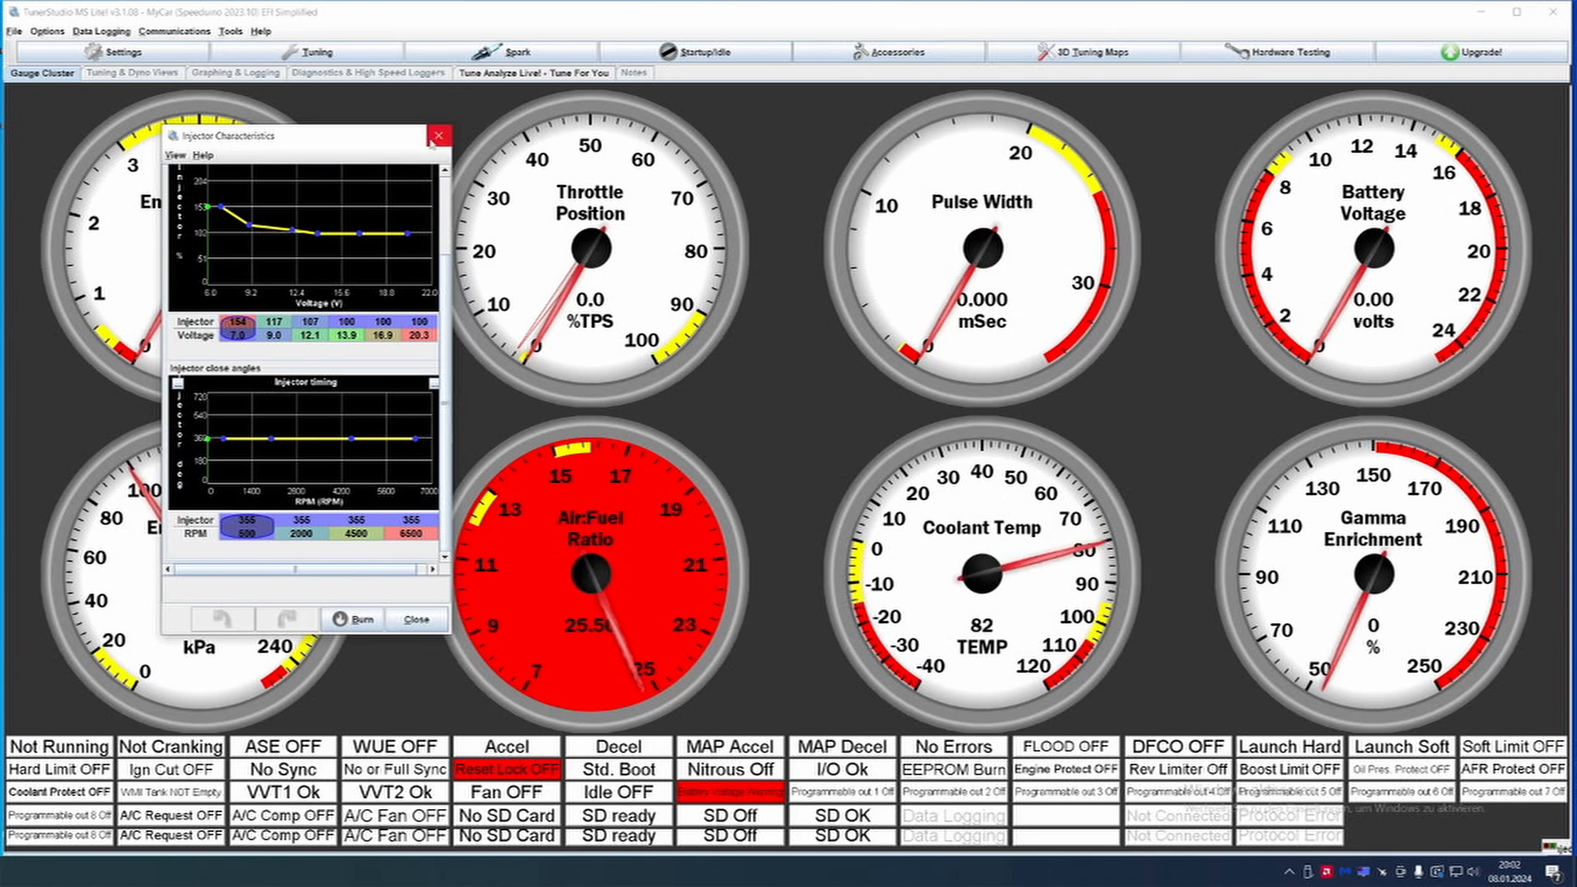
scroll(412, 299, "up", 1)
scroll(412, 299, "up", 5)
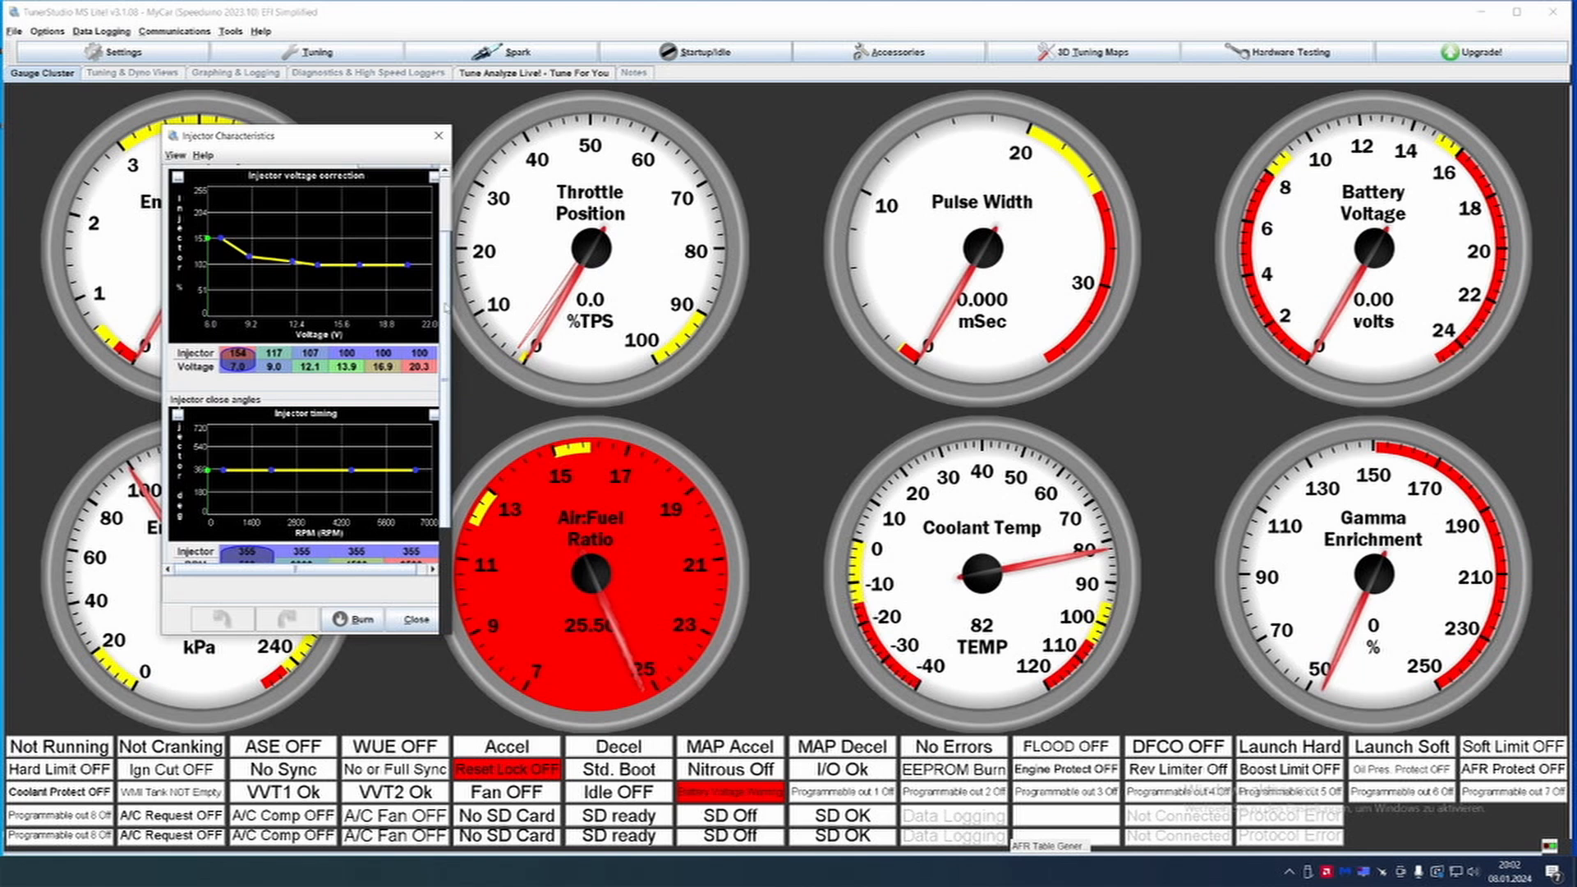